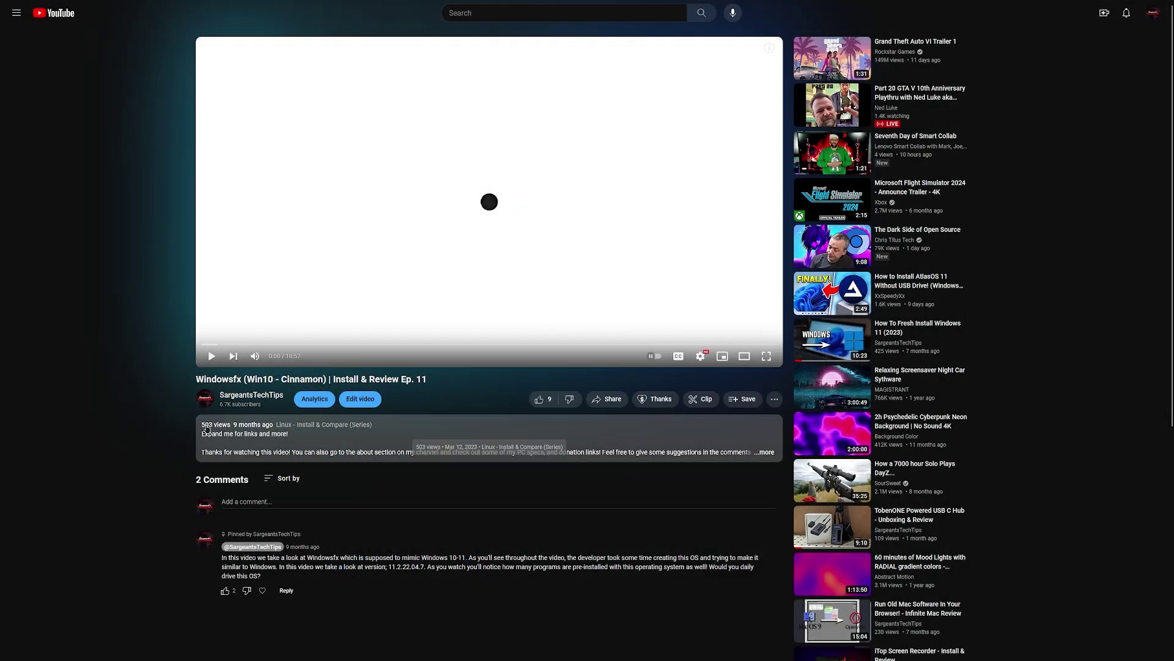
# - Highlight the upload date in the YouTube video description
pyautogui.moveTo(234, 426); pyautogui.dragTo(273, 426)
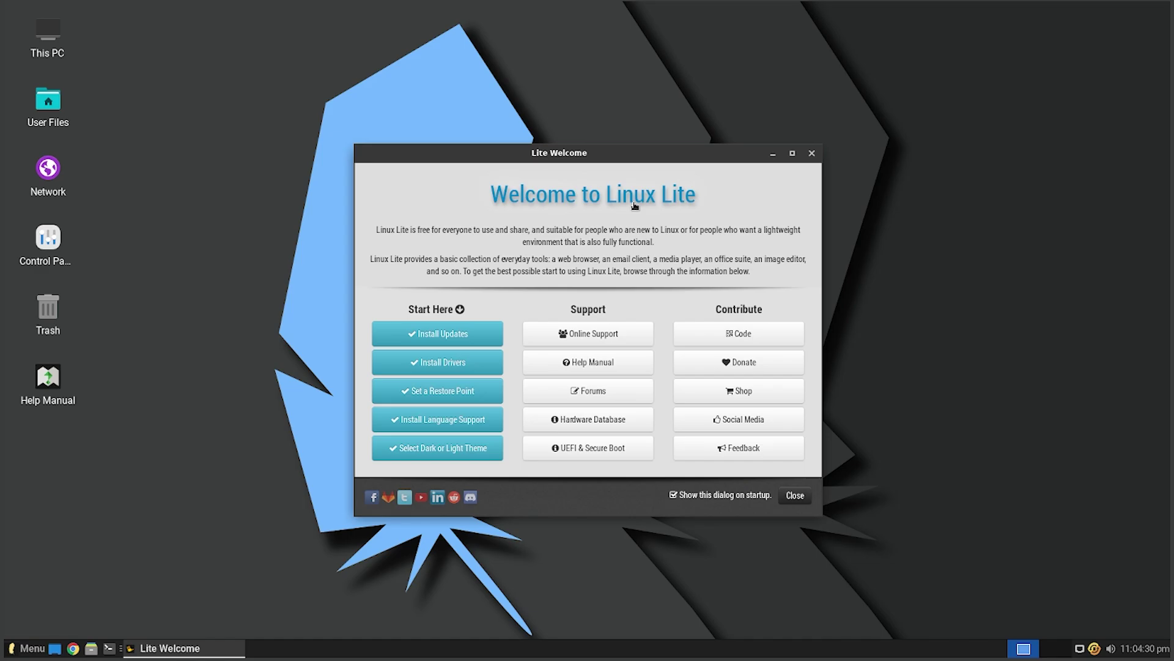
# - Reposition the Welcome window, then start Install Updates and authenticate with the account password
pyautogui.moveTo(589, 142); pyautogui.dragTo(630, 148)
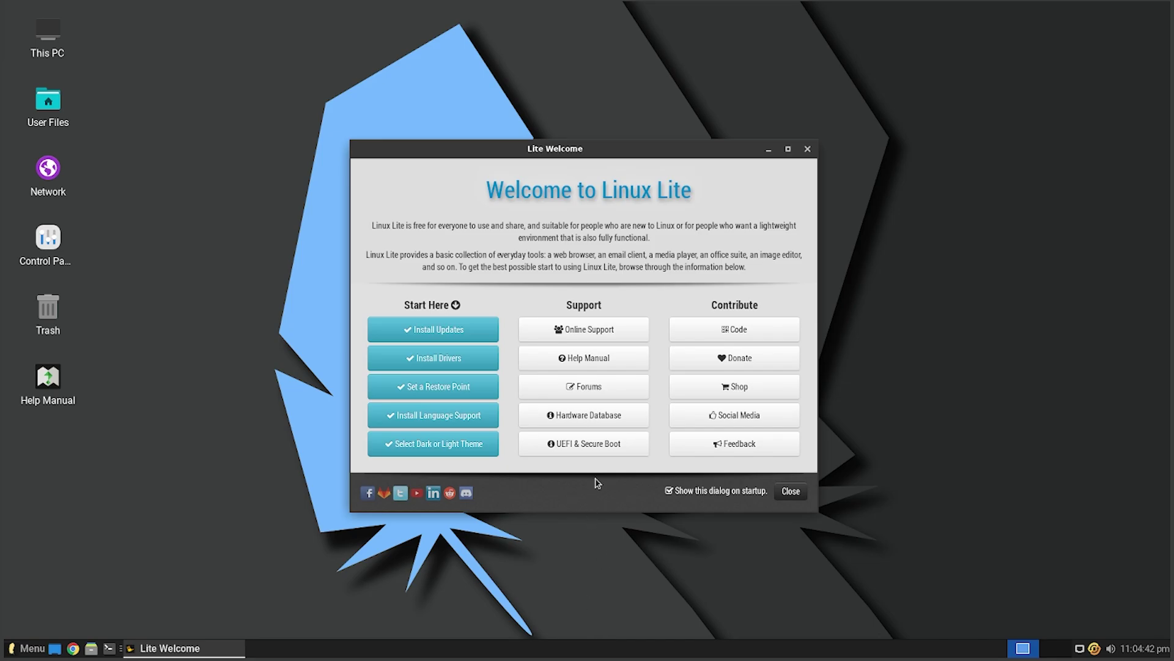
pyautogui.moveTo(604, 191); pyautogui.dragTo(603, 190)
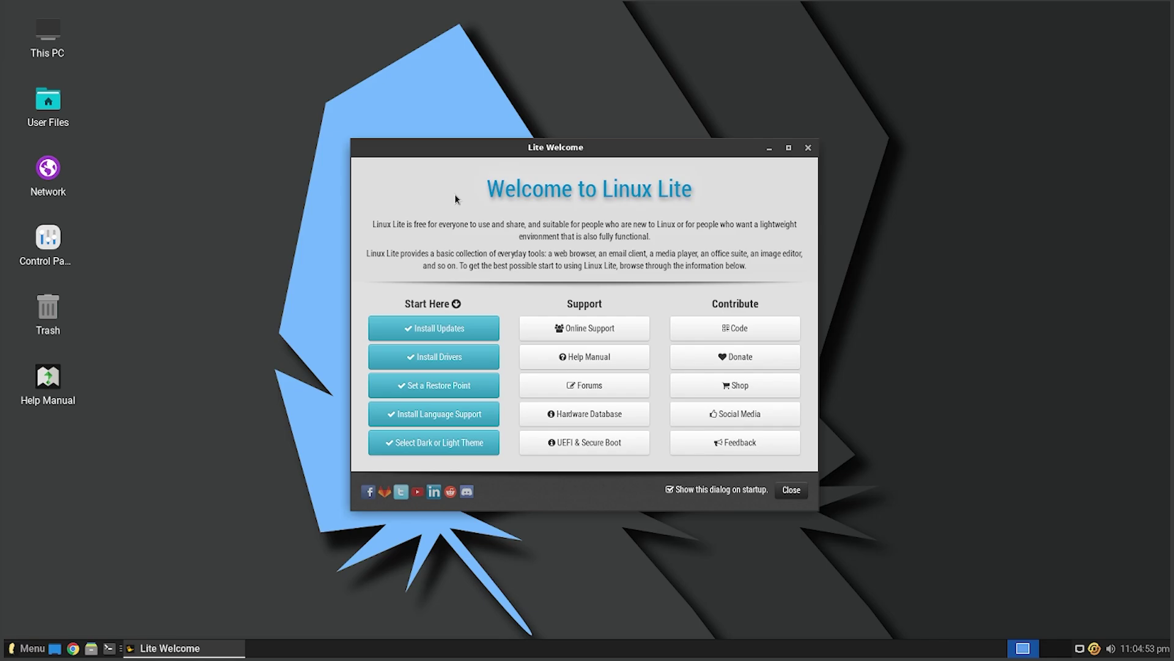
pyautogui.click(433, 328)
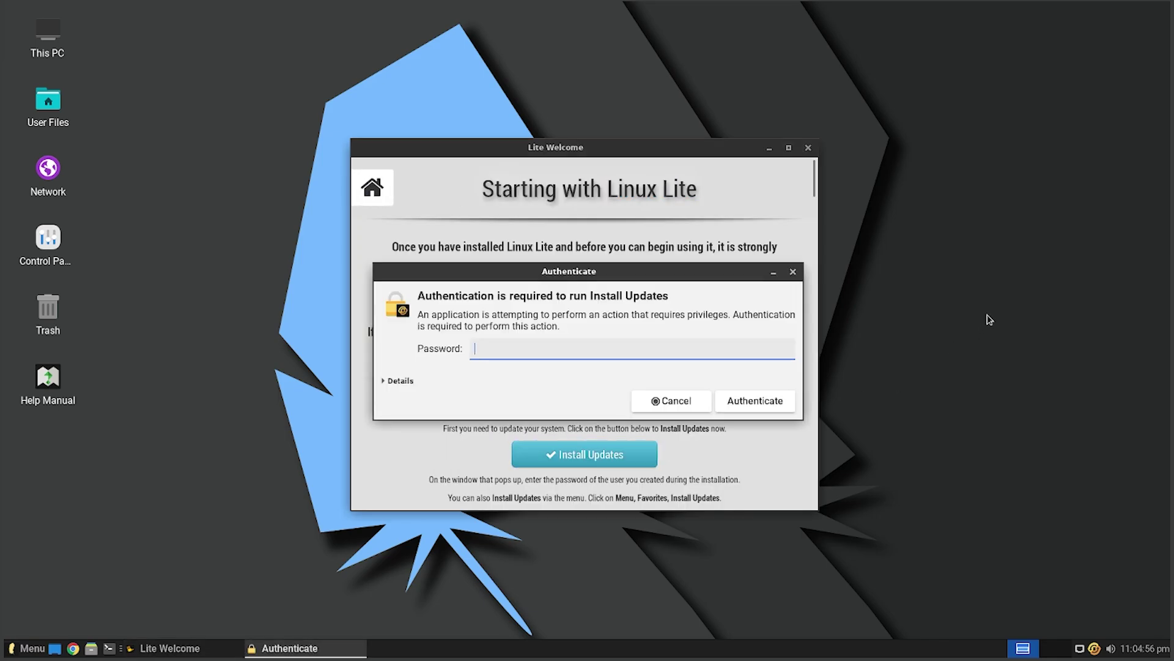
pyautogui.write('123')
pyautogui.press('Return')
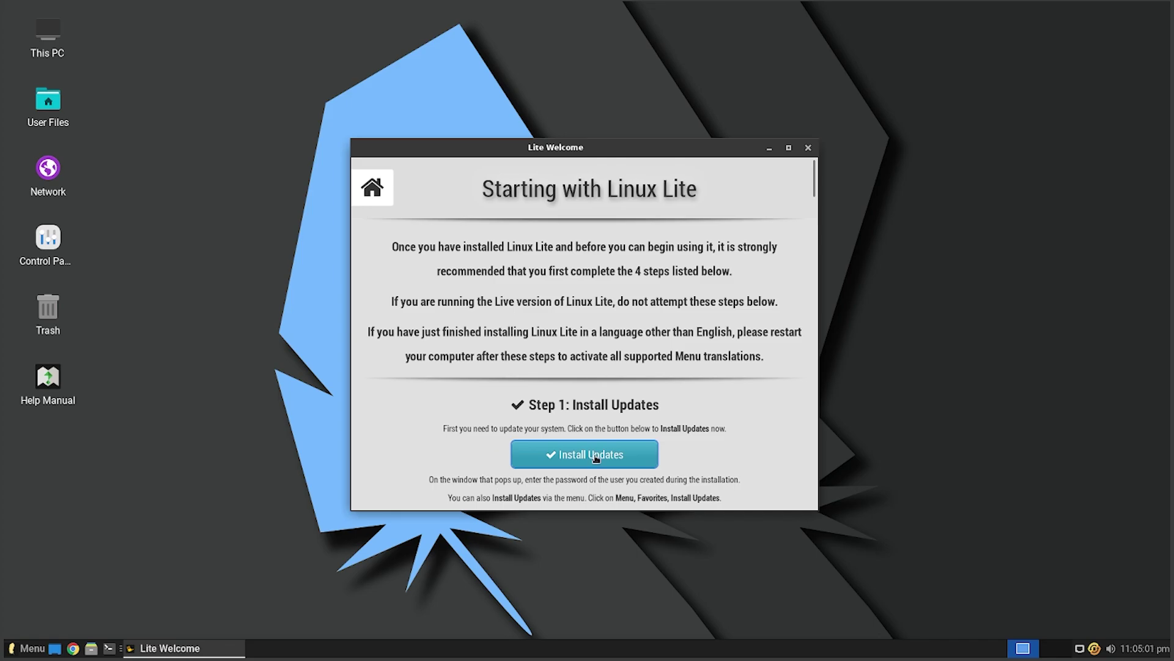
# - Cancel the listed package updates, acknowledge the notice, and close Lite Welcome
pyautogui.scroll(-10, 500, 363)
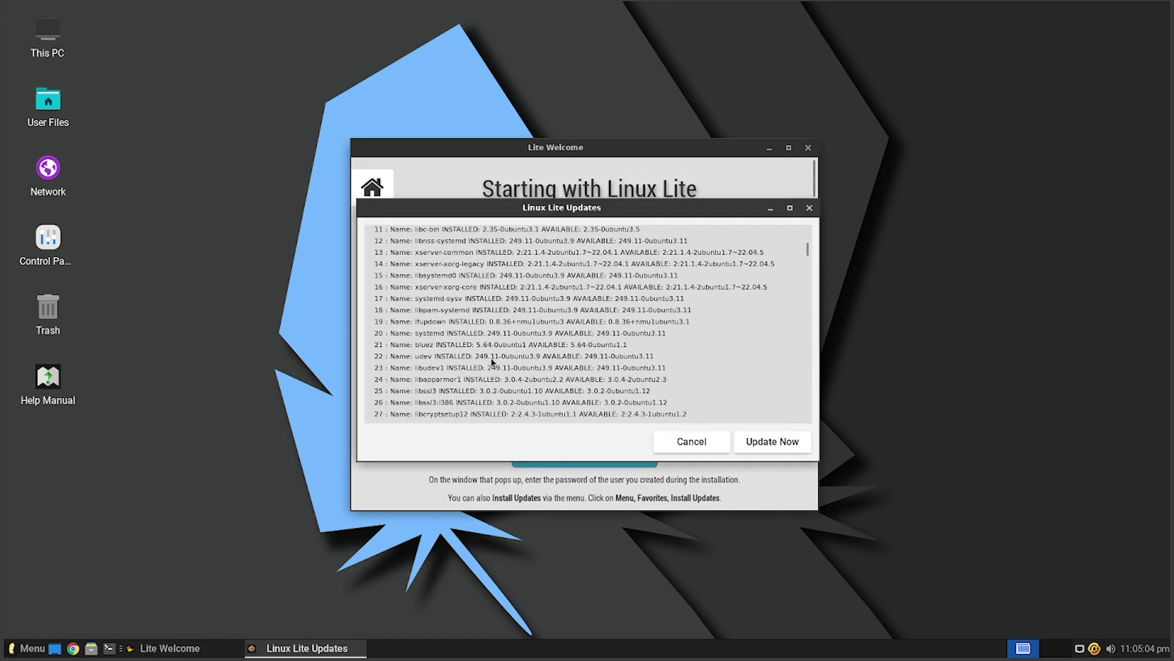
pyautogui.scroll(-10, 500, 364)
pyautogui.click(691, 441)
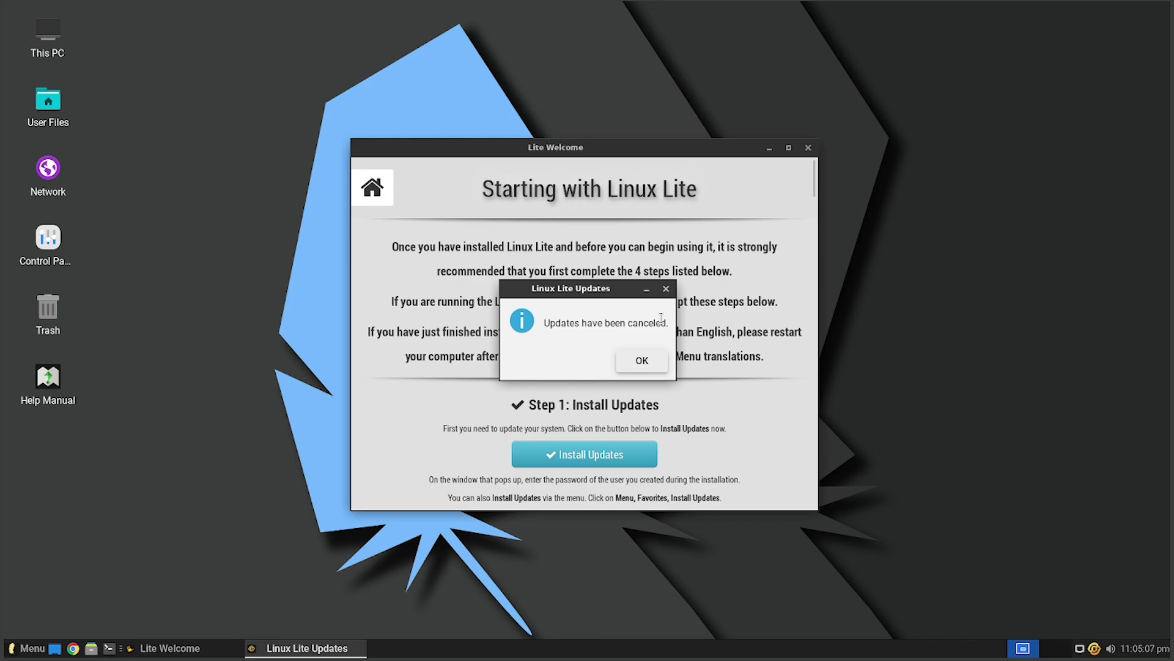
pyautogui.click(642, 360)
pyautogui.click(808, 147)
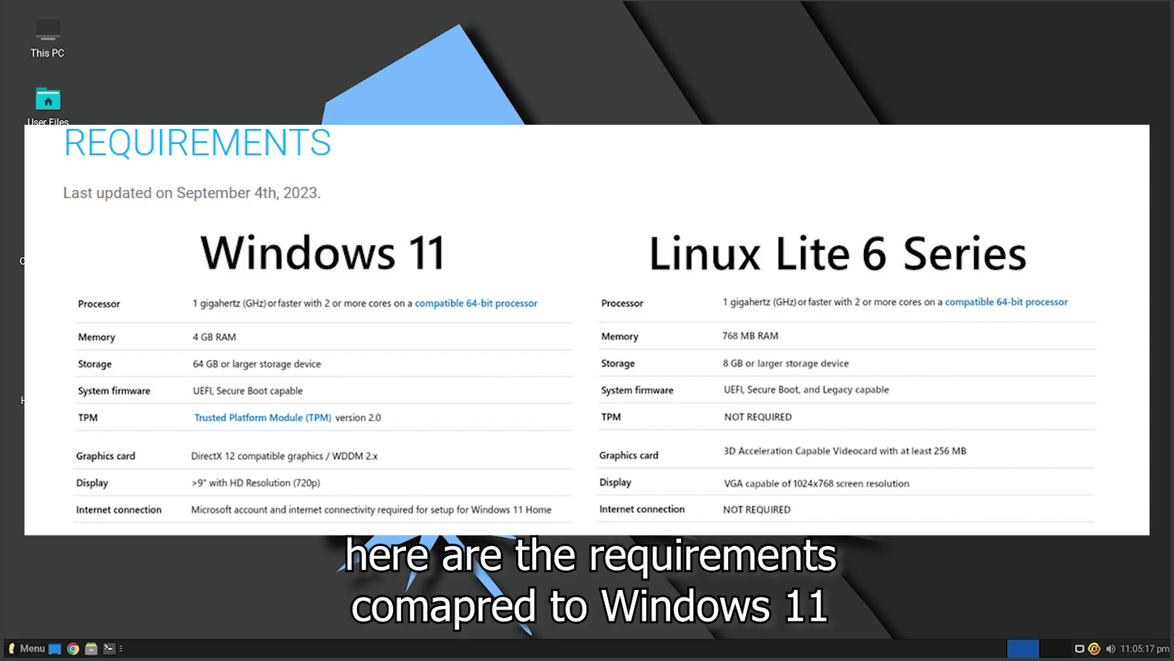
# - Open This PC, centre the Computer window, and visit the home and Desktop folders
pyautogui.doubleClick(59, 34)
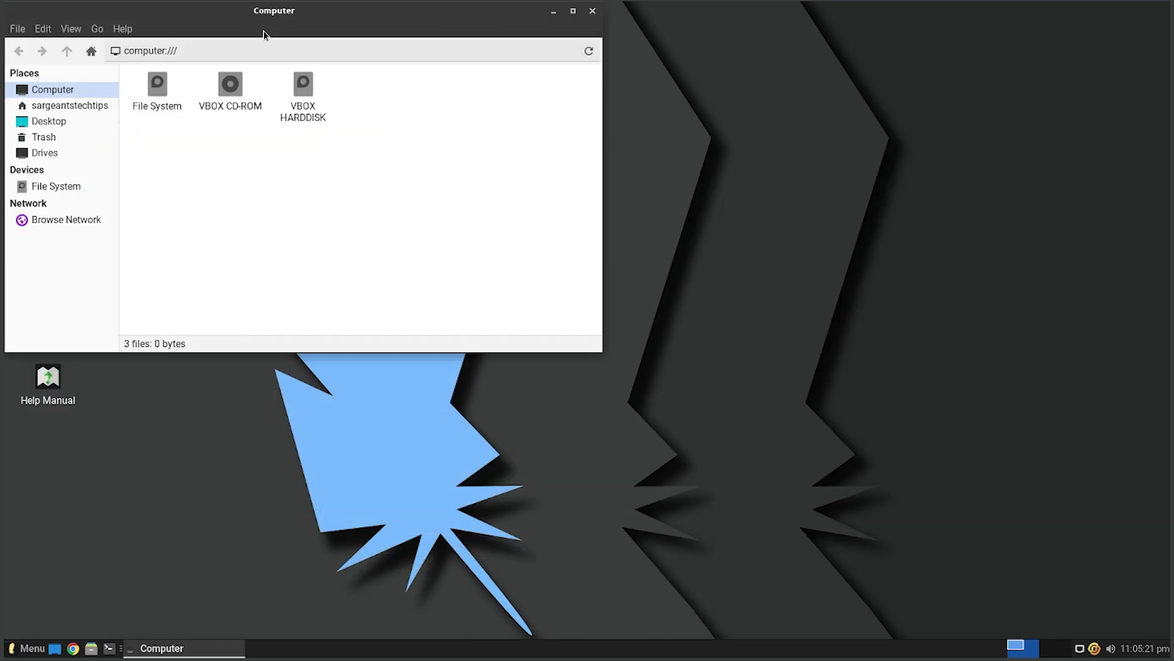
pyautogui.moveTo(268, 17); pyautogui.dragTo(573, 116)
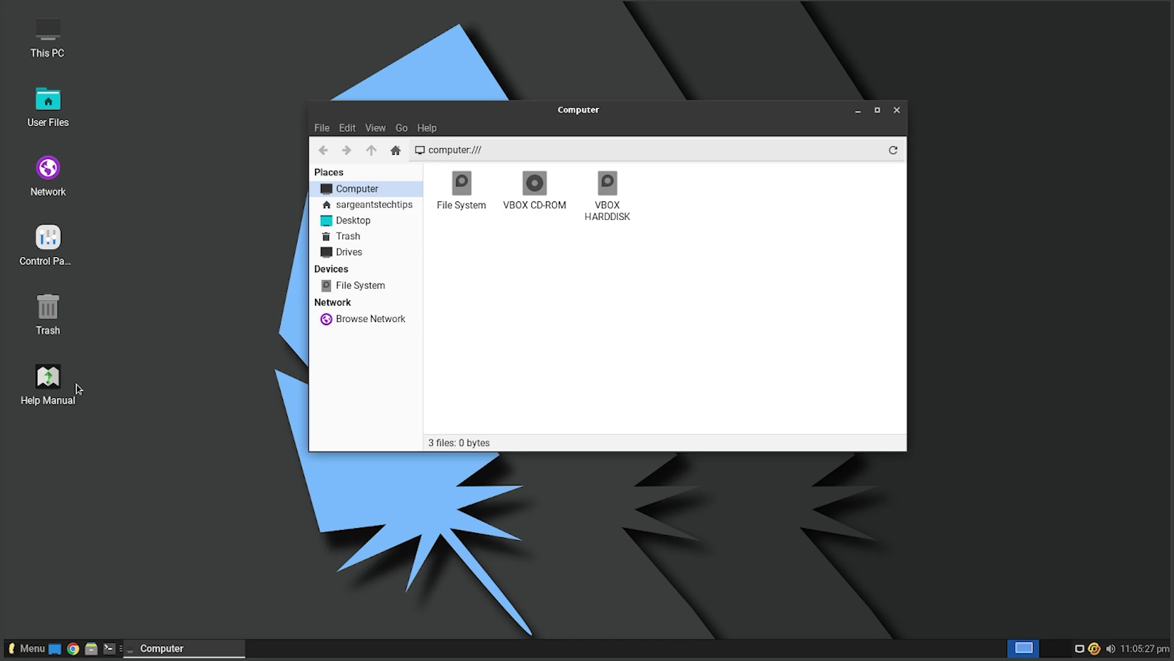
pyautogui.moveTo(555, 130); pyautogui.dragTo(420, 138)
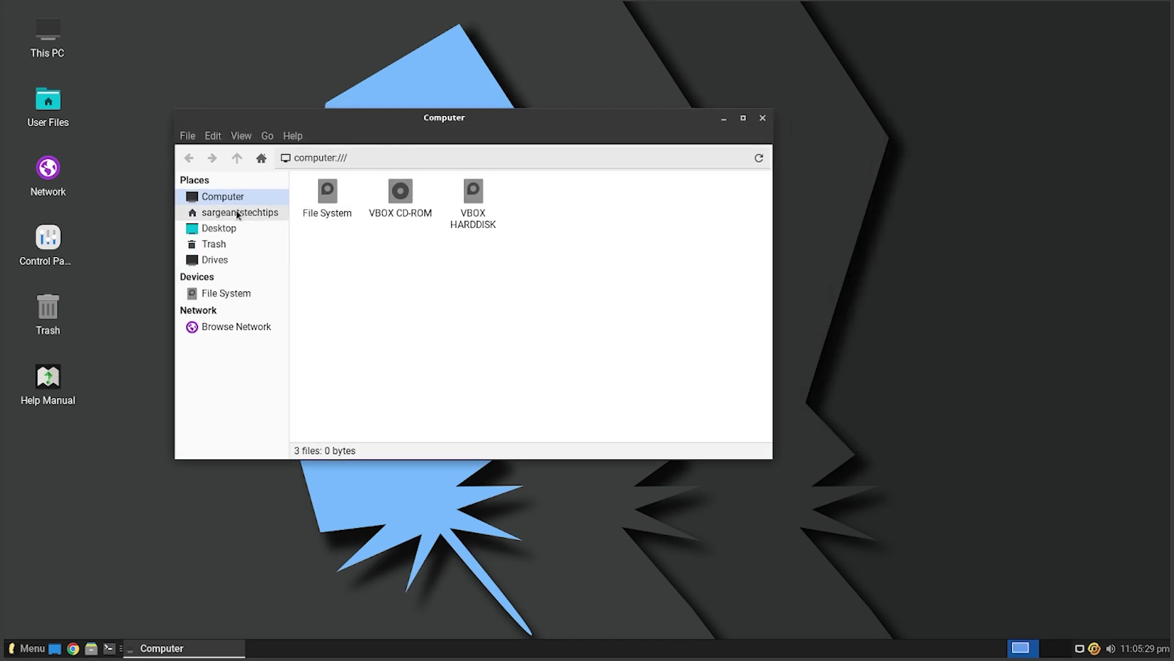
pyautogui.click(238, 213)
pyautogui.click(211, 229)
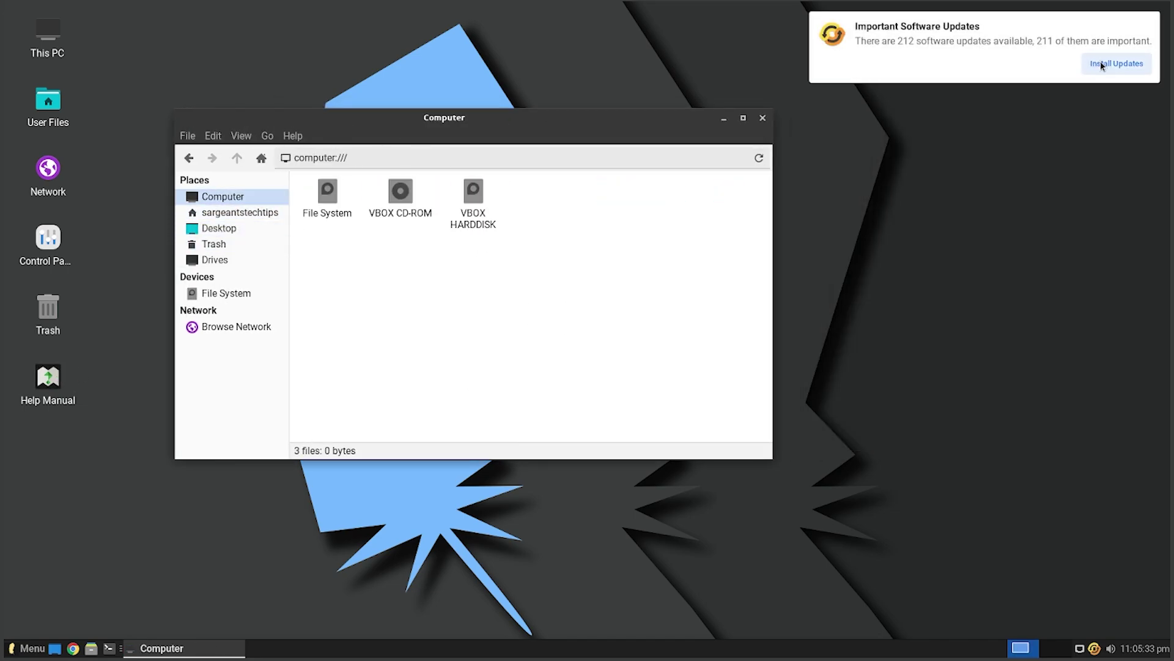
pyautogui.click(952, 173)
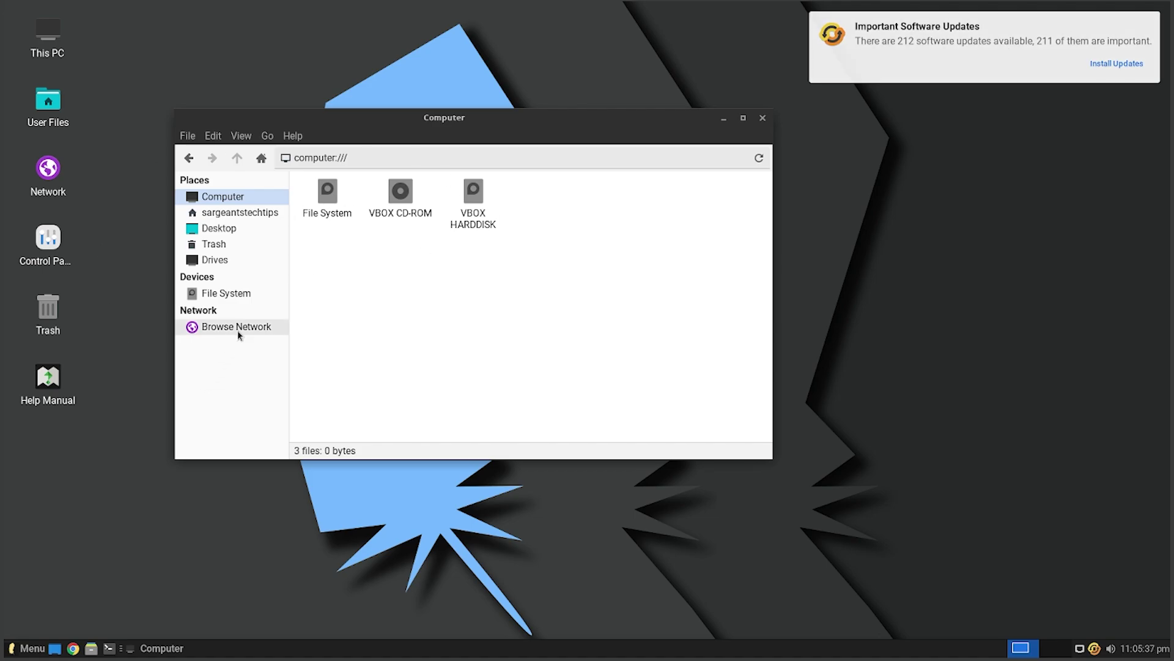
# - Browse the home, Desktop, Trash, Drives and root file system places, then return to Computer
pyautogui.click(239, 212)
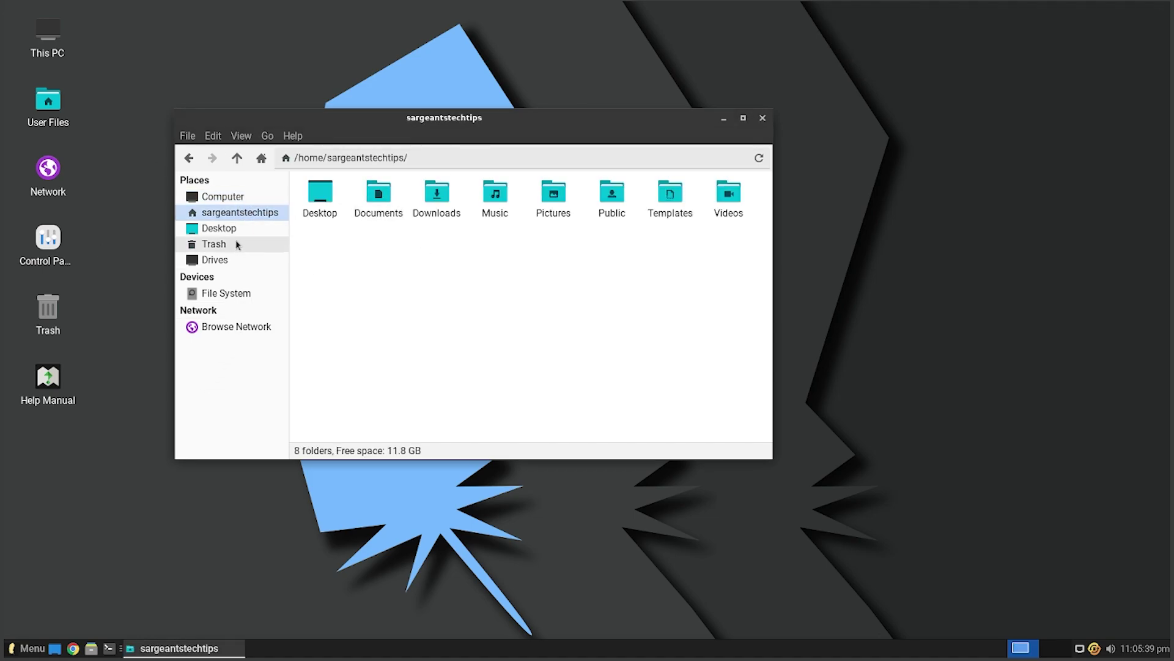
pyautogui.click(220, 229)
pyautogui.click(215, 246)
pyautogui.click(233, 260)
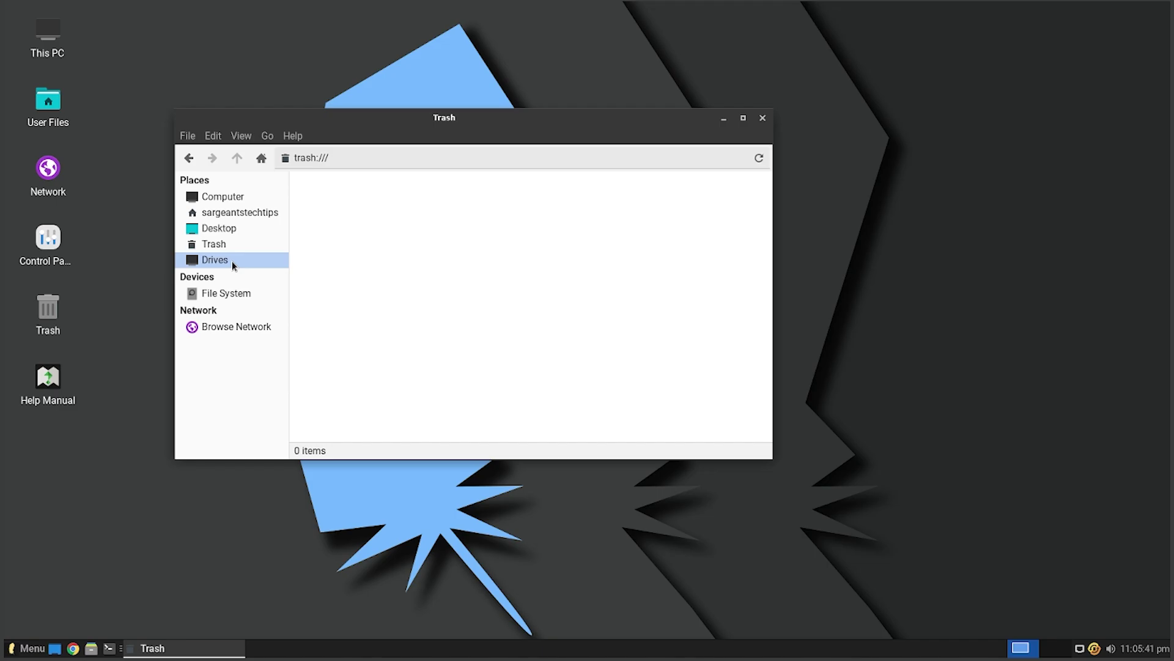
pyautogui.click(230, 295)
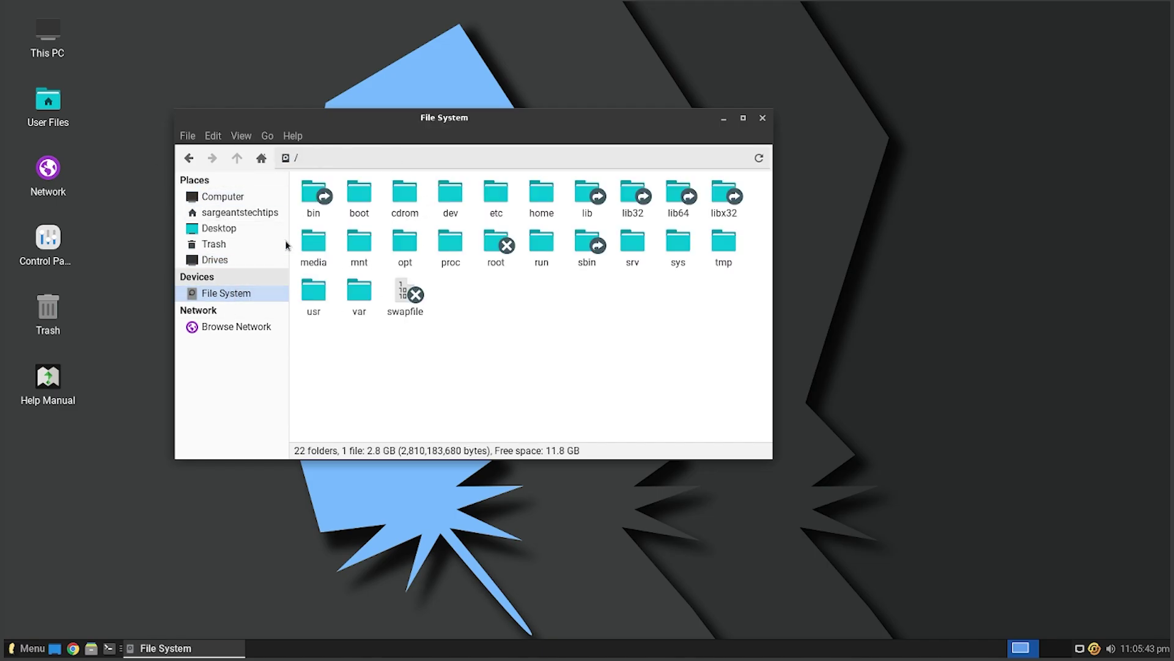
pyautogui.click(222, 196)
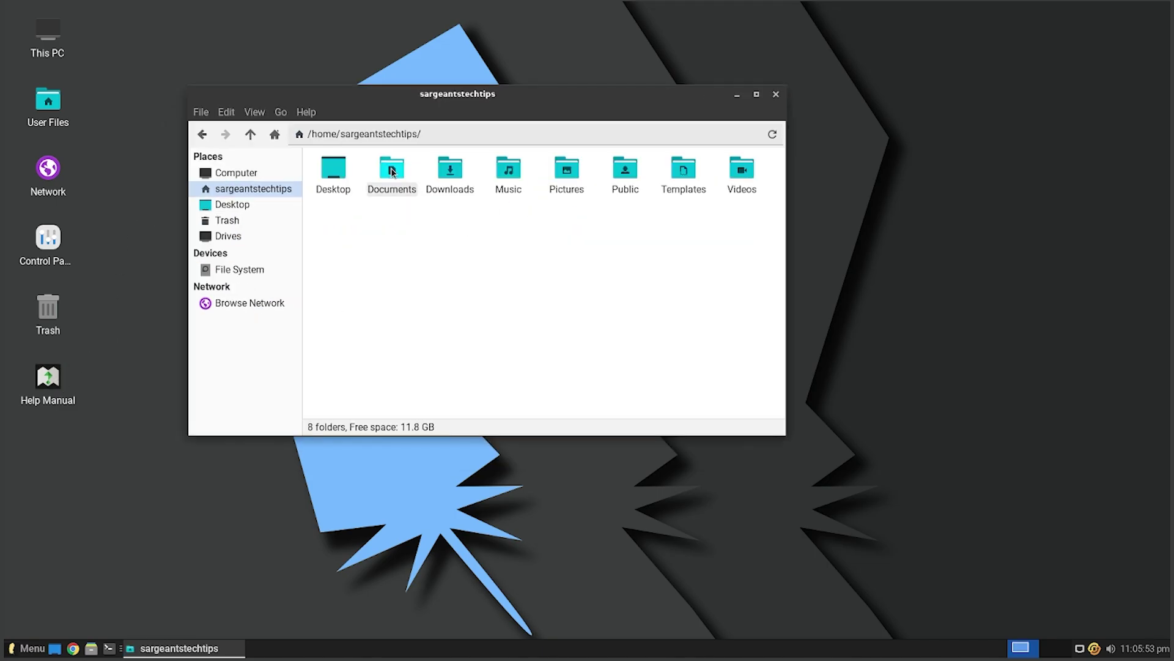
# - Open the Documents, Downloads and Pictures folders, going back home after each
pyautogui.doubleClick(392, 171)
pyautogui.hotkey('alt', 'Left')
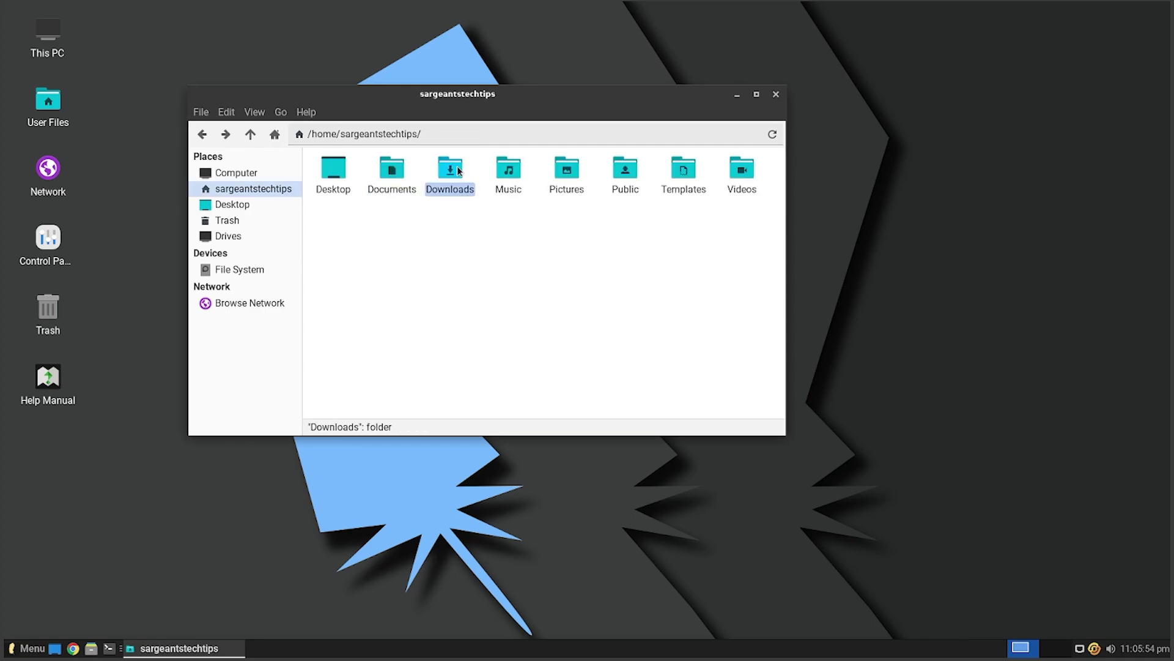
pyautogui.doubleClick(457, 166)
pyautogui.hotkey('alt', 'Left')
pyautogui.click(567, 171)
pyautogui.doubleClick(567, 171)
pyautogui.hotkey('alt', 'Left')
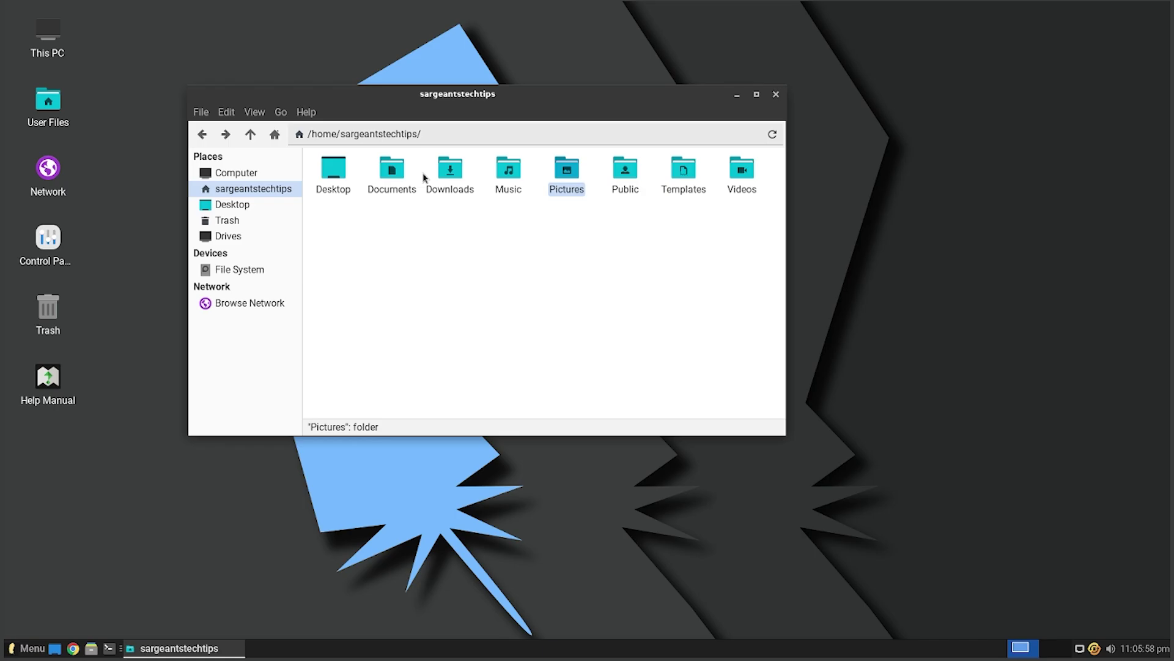
# - View the file manager's About information, then close the file manager window
pyautogui.click(305, 114)
pyautogui.click(318, 157)
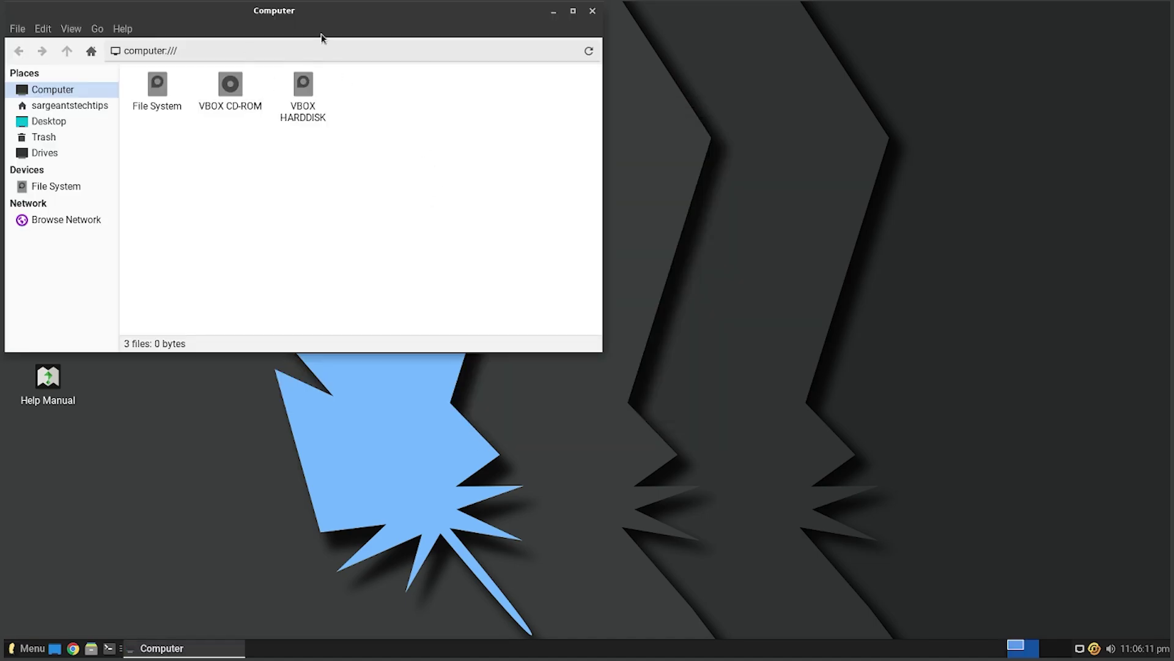
pyautogui.moveTo(330, 19); pyautogui.dragTo(508, 114)
pyautogui.click(770, 102)
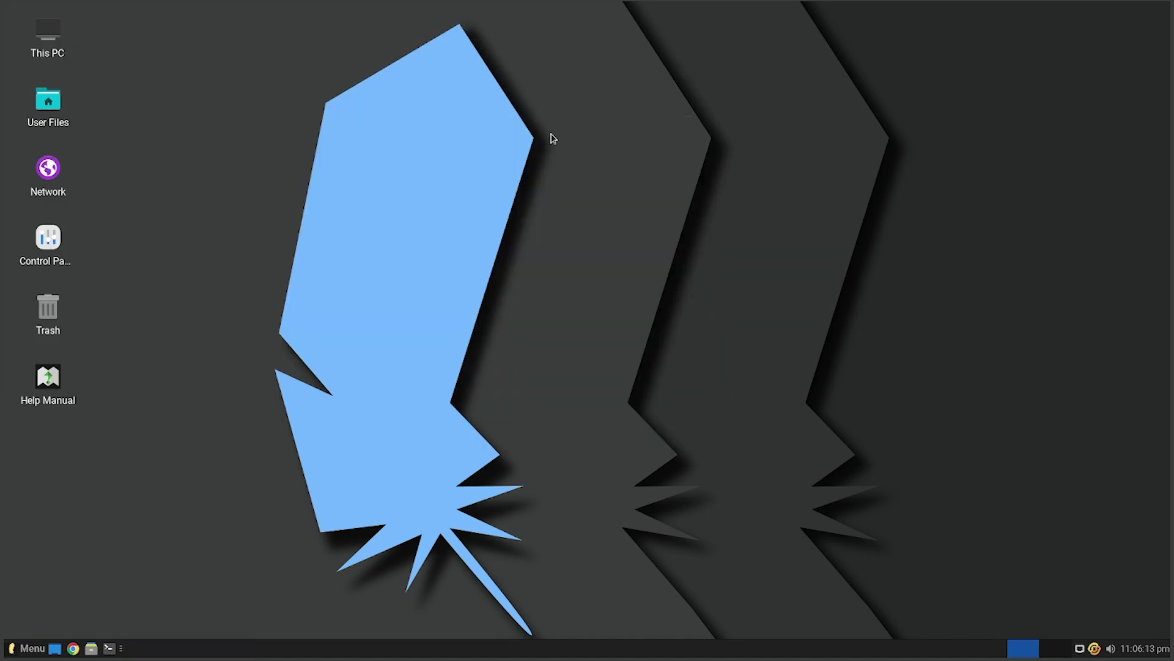
# - Open and close the desktop Network location, then open the Control Panel settings
pyautogui.doubleClick(52, 166)
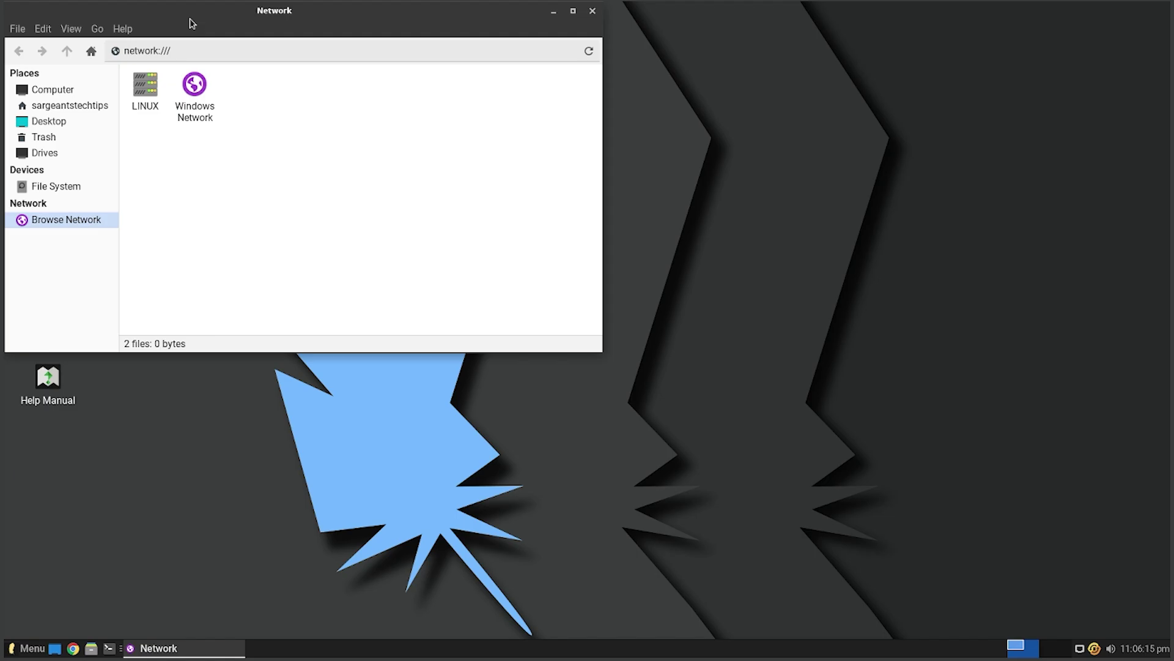
pyautogui.moveTo(193, 23); pyautogui.dragTo(345, 95)
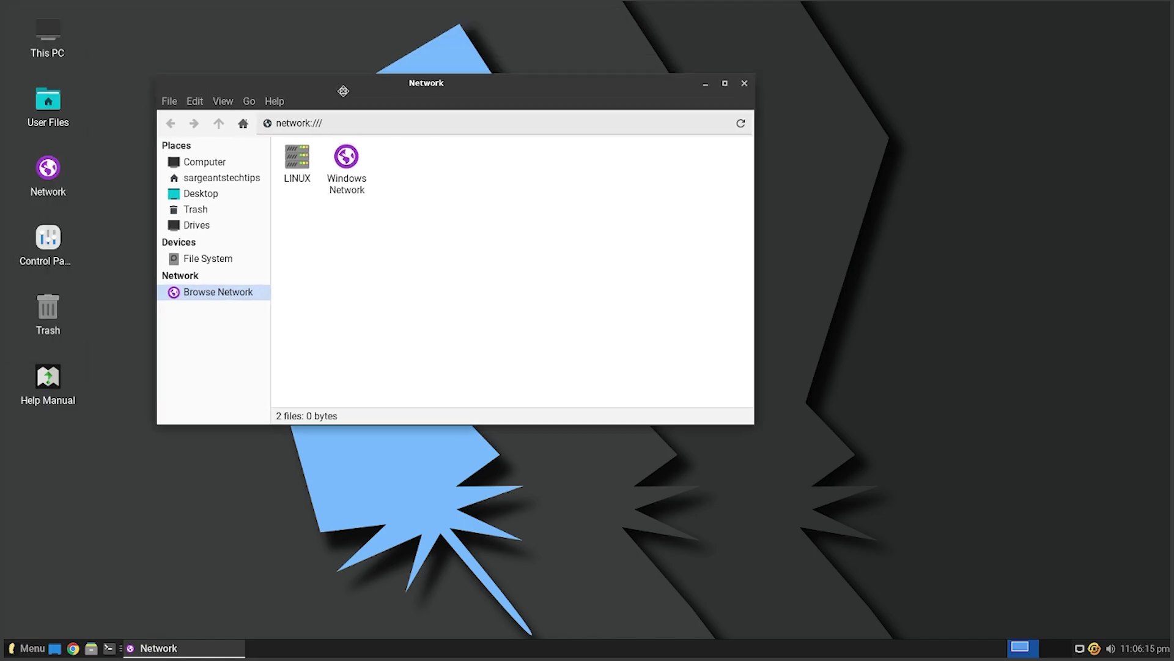
pyautogui.click(746, 85)
pyautogui.doubleClick(48, 240)
# - Move the Settings window right and open About Me, then cancel the profile dialog
pyautogui.moveTo(473, 18); pyautogui.dragTo(585, 80)
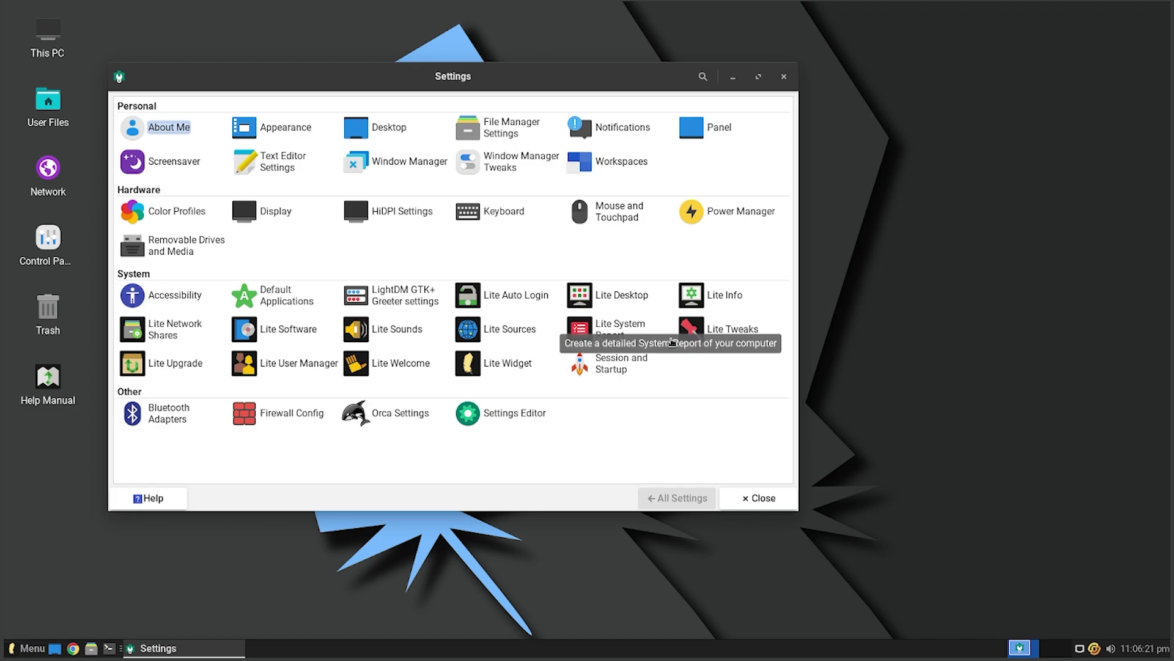
pyautogui.moveTo(413, 84); pyautogui.dragTo(506, 90)
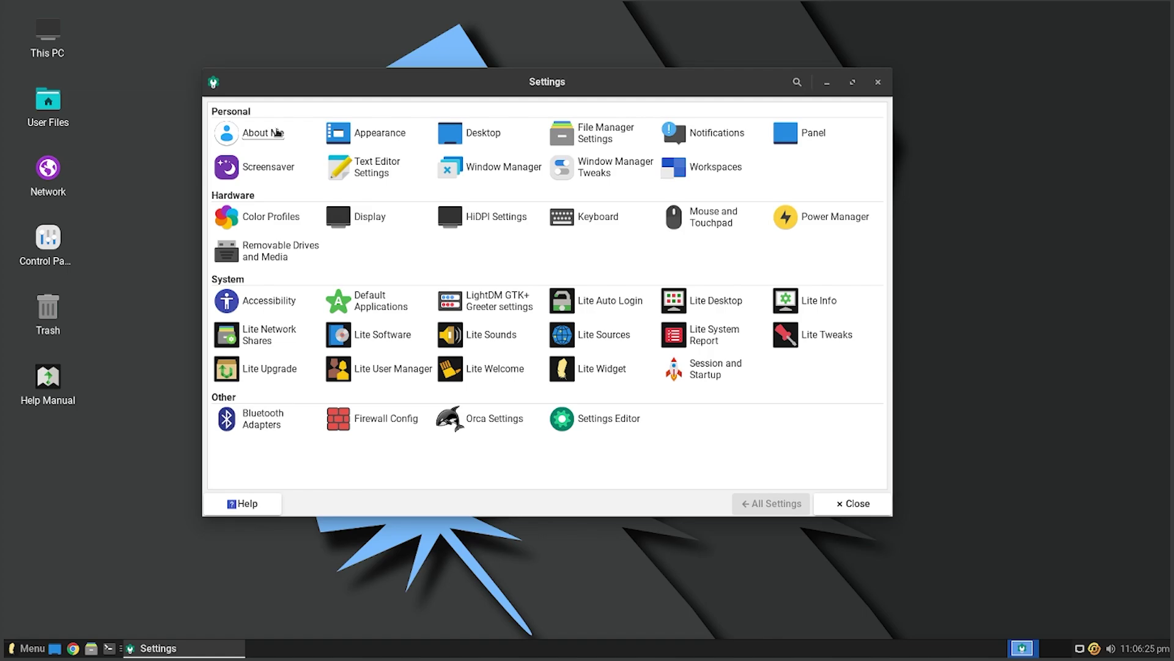
pyautogui.click(277, 132)
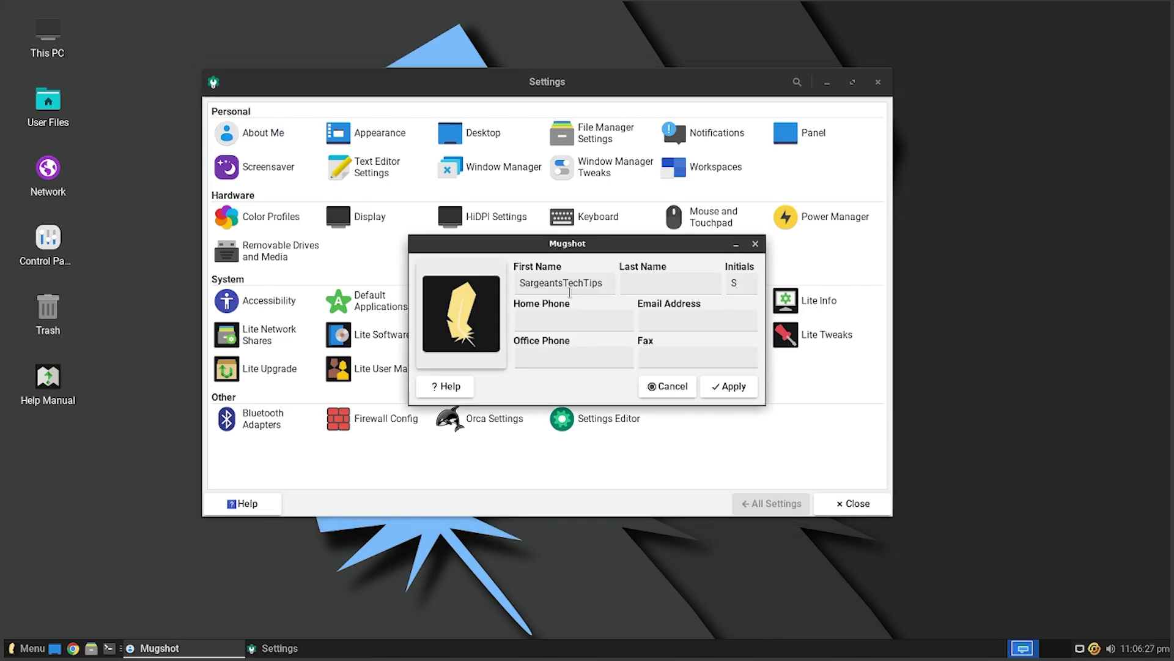
pyautogui.click(605, 321)
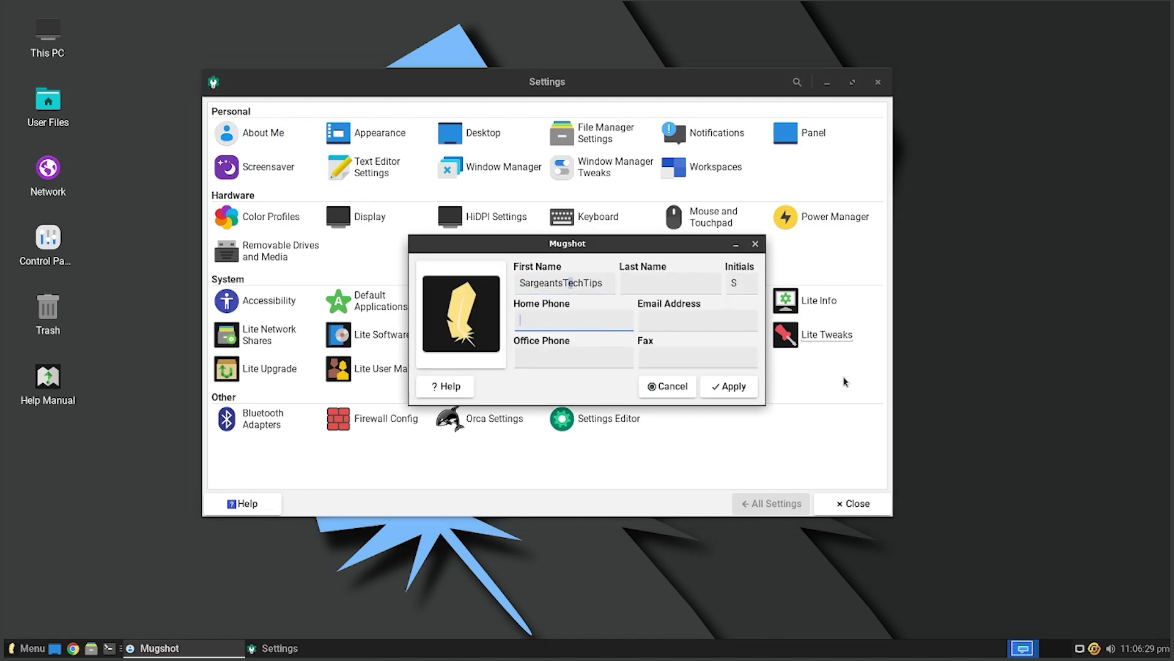
pyautogui.click(676, 389)
# - Reopen About Me, move the dialog left, and close it without saving
pyautogui.click(263, 133)
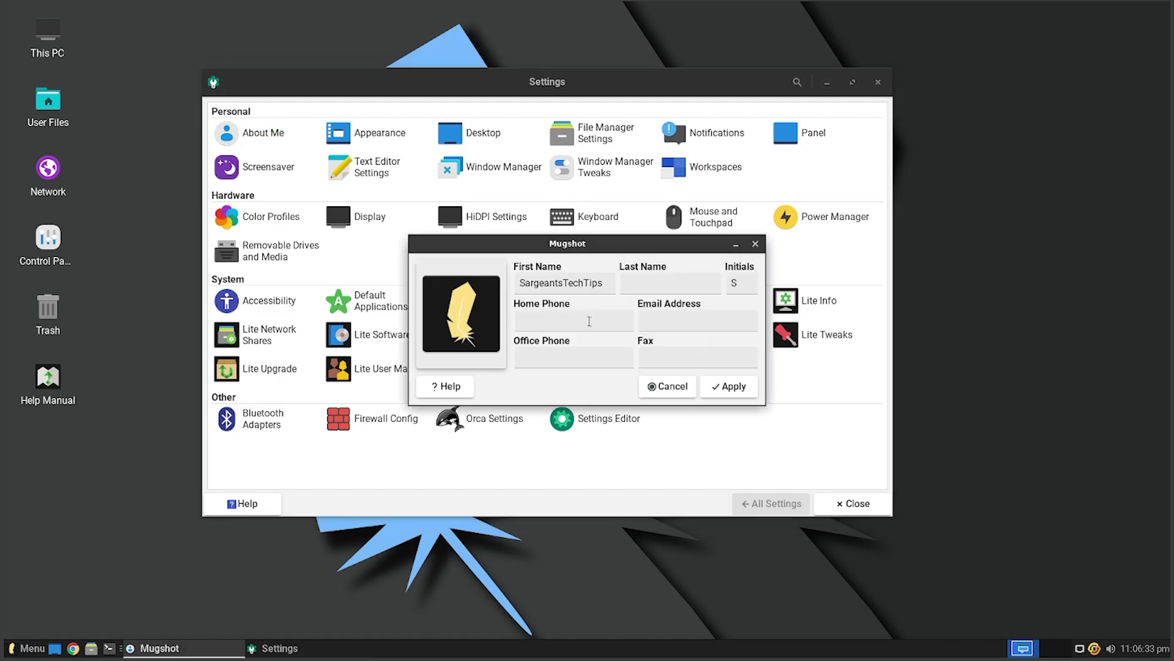
pyautogui.click(756, 245)
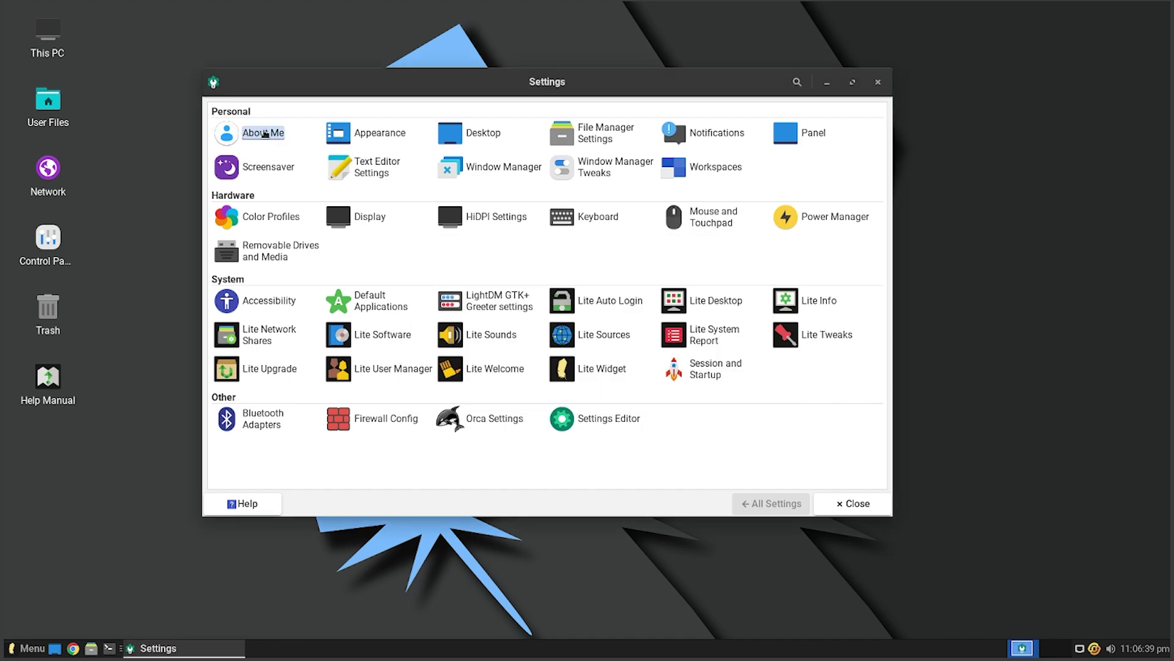
pyautogui.click(251, 132)
pyautogui.moveTo(614, 250); pyautogui.dragTo(536, 255)
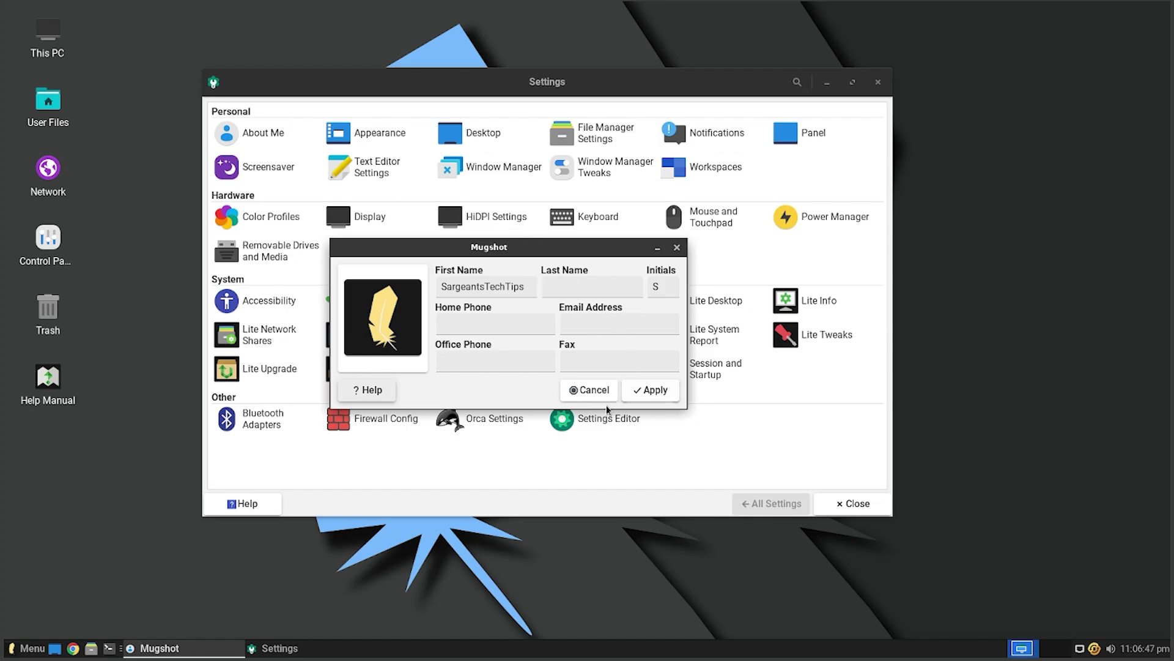
pyautogui.click(600, 394)
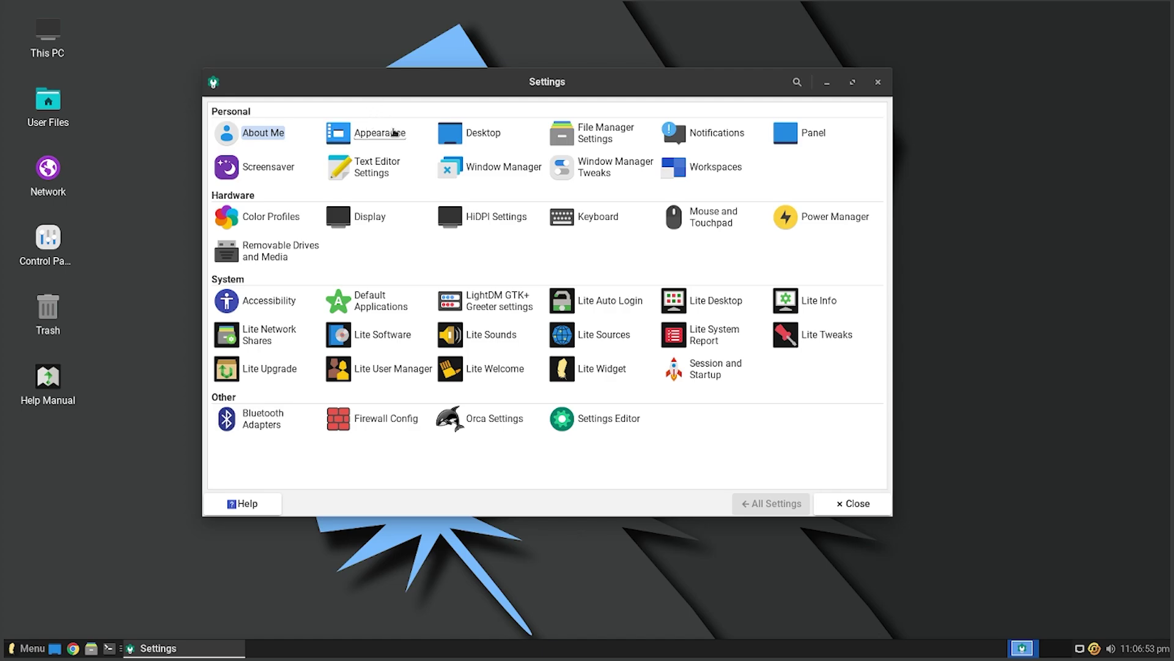
# - Open Appearance and try the Adwaita, Adwaita-dark, Greybird and Greybird-dark styles
pyautogui.click(395, 132)
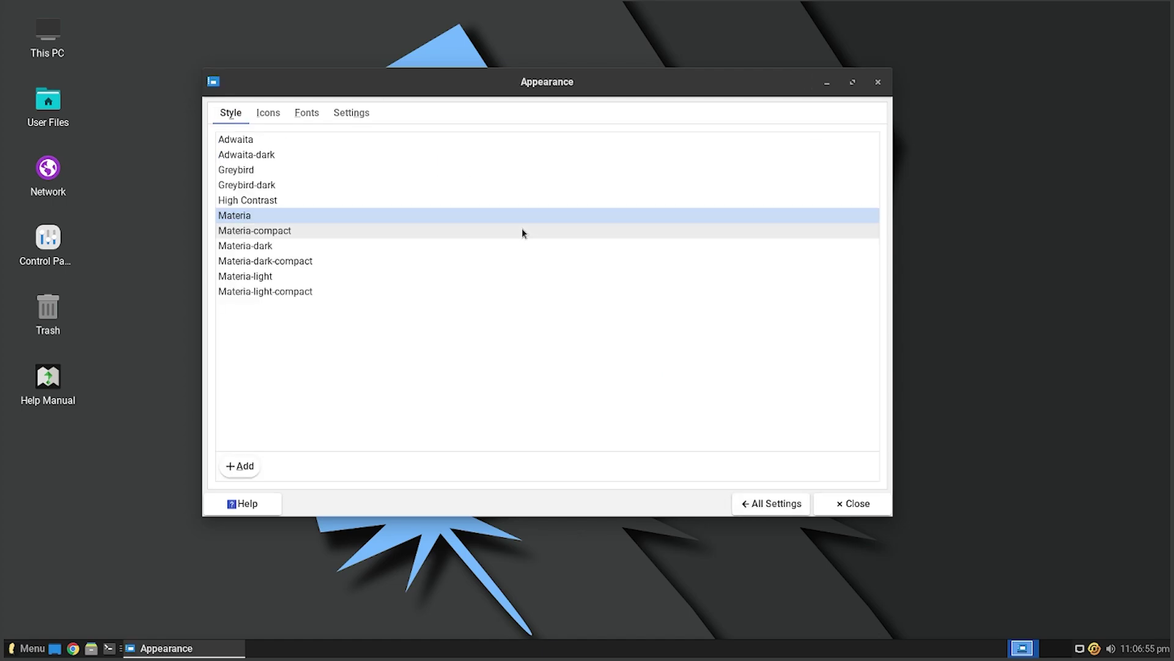
pyautogui.click(297, 136)
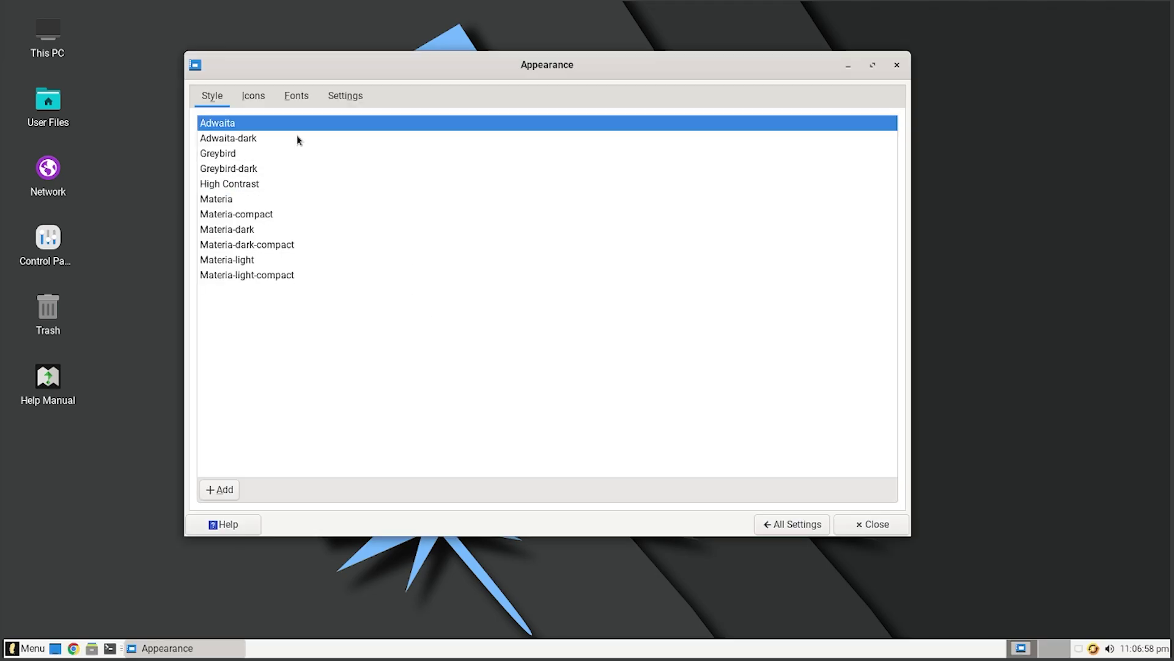
pyautogui.press('Down')
pyautogui.click(257, 154)
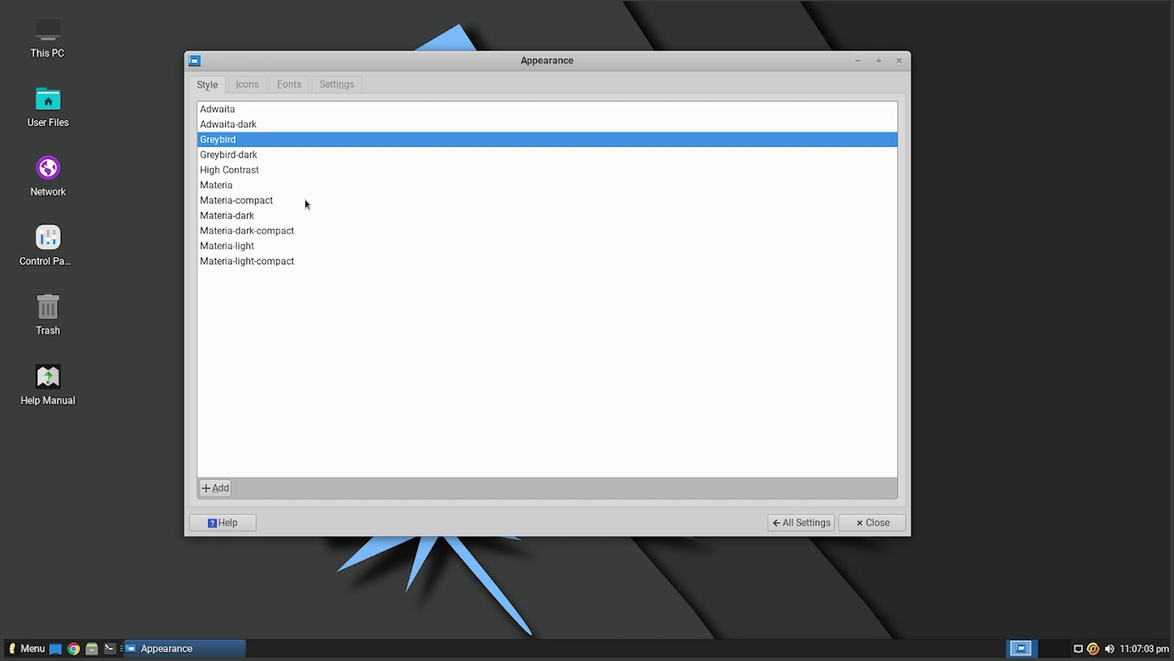
pyautogui.click(264, 157)
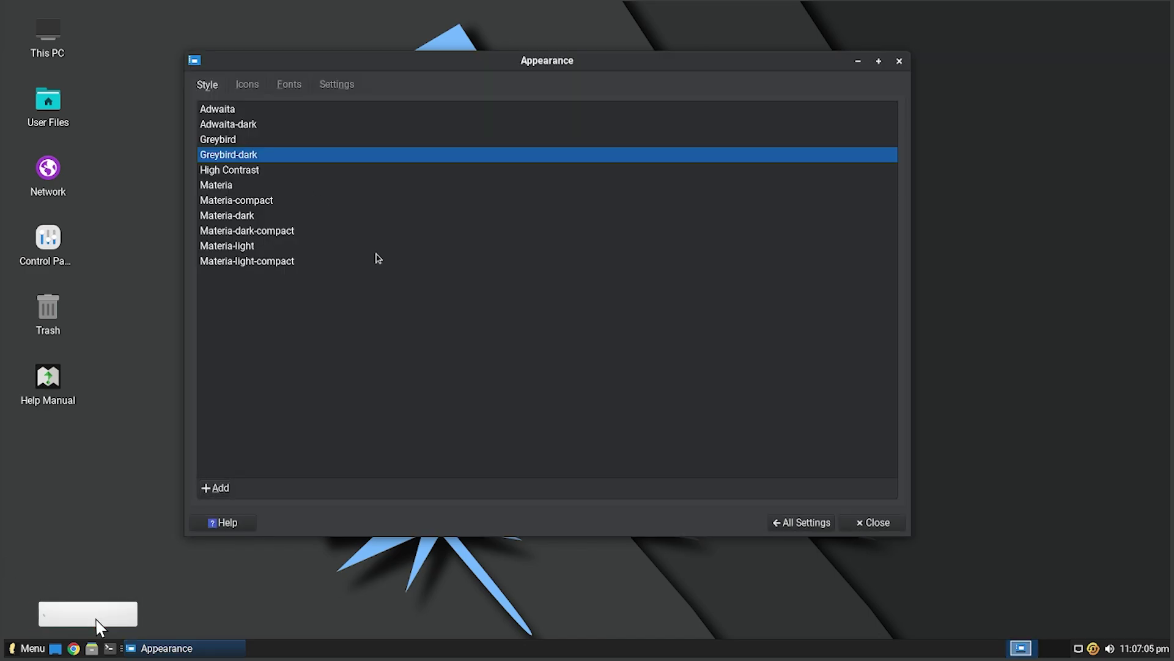
# - Try High Contrast and the Materia style variants, then settle on Greybird-dark
pyautogui.click(255, 173)
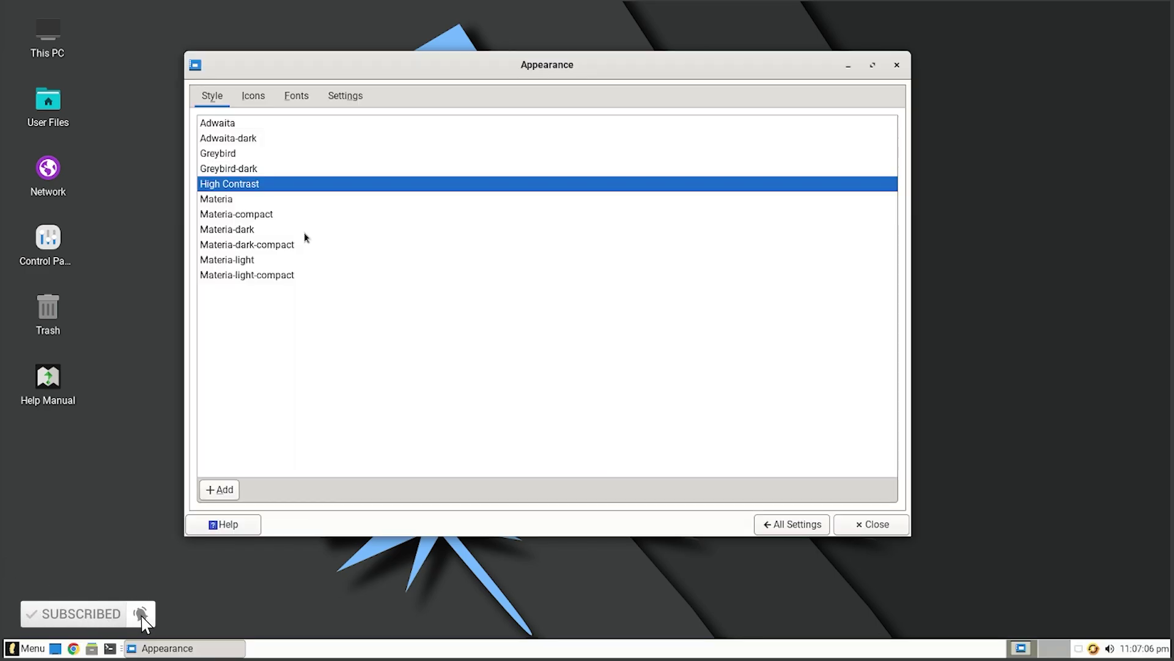
pyautogui.click(245, 200)
pyautogui.click(278, 231)
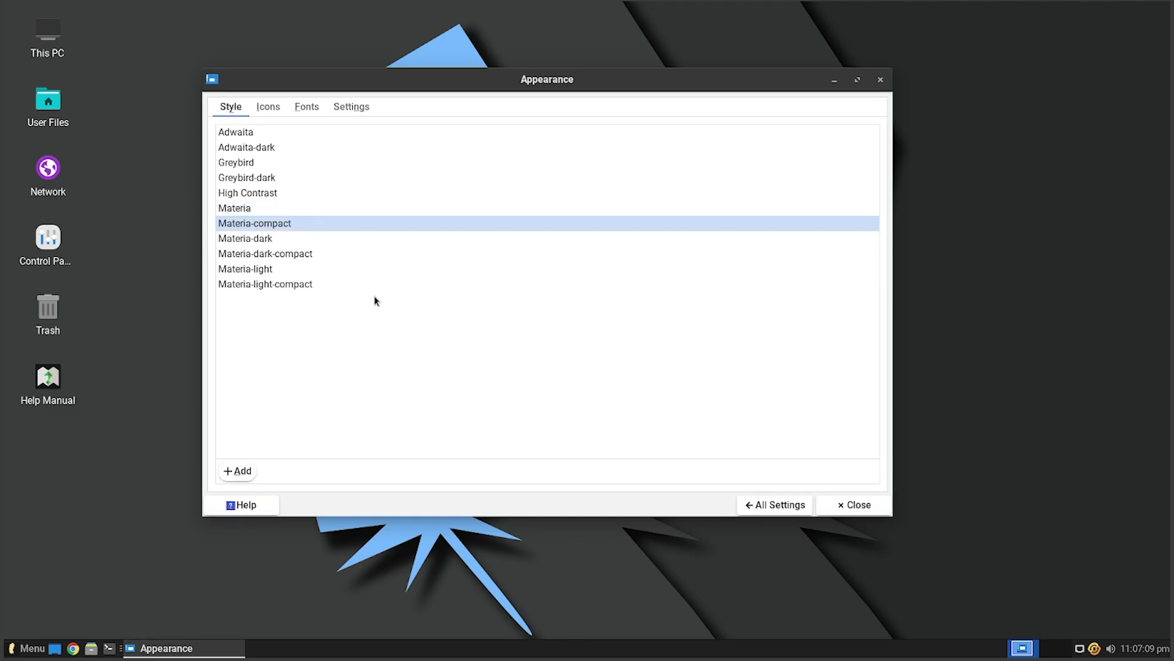
pyautogui.click(281, 246)
pyautogui.click(303, 262)
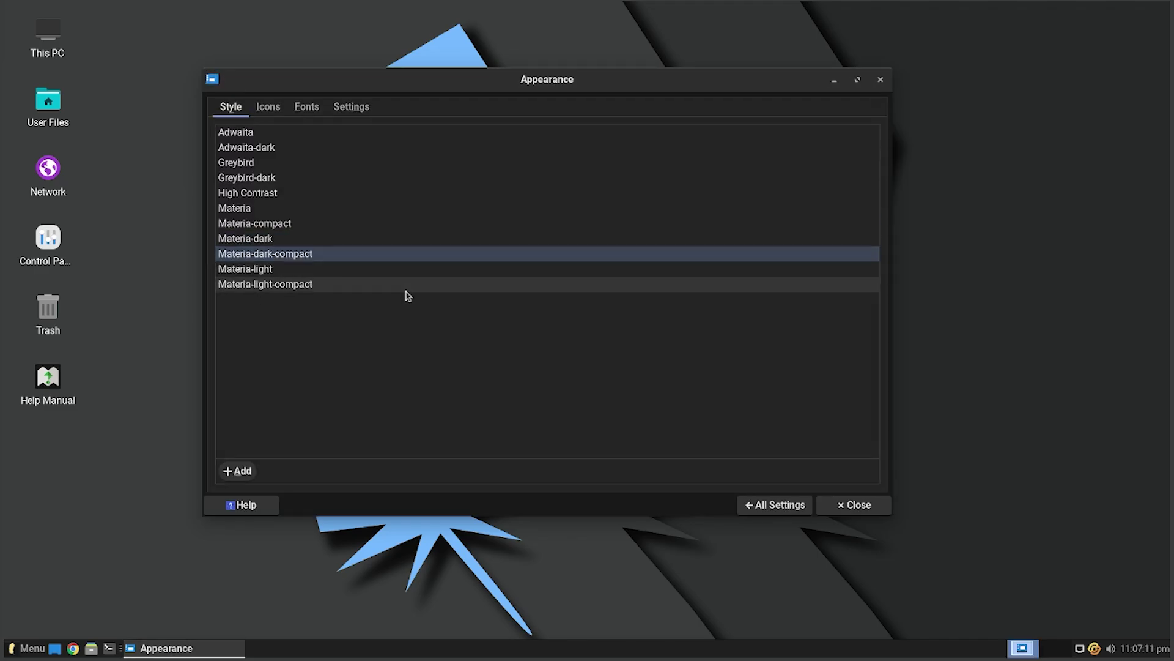
pyautogui.click(311, 270)
pyautogui.click(339, 292)
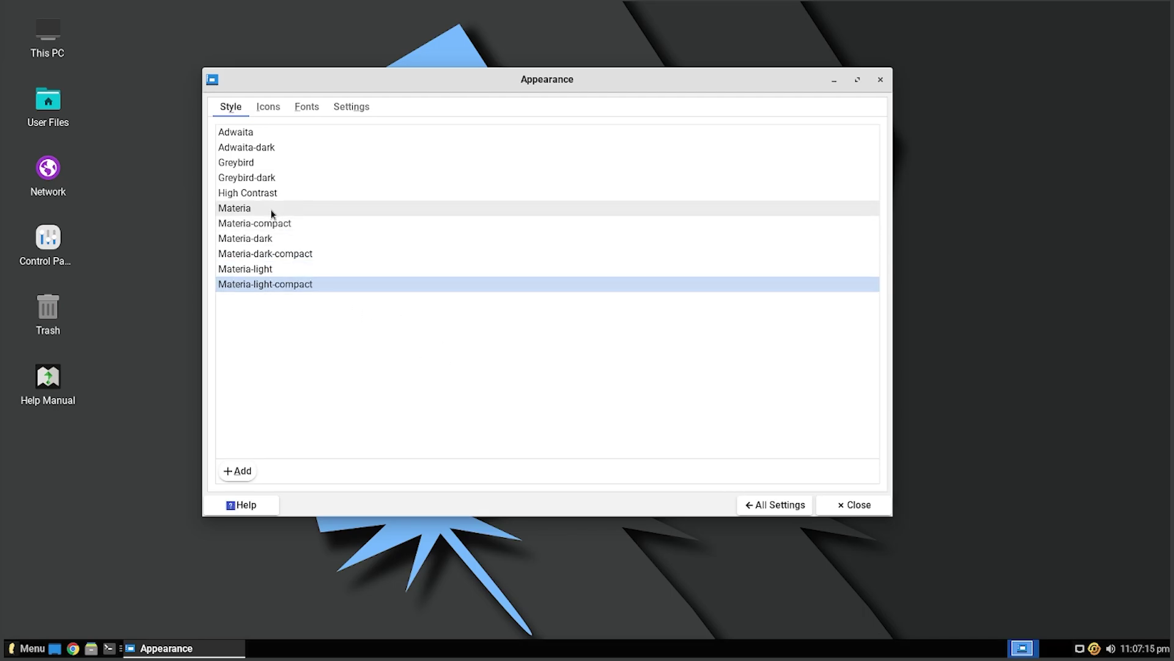
pyautogui.click(269, 177)
# - Try the Ubuntu-Mono-Light, Ubuntu-Mono-Dark, Papirus-Light, Papirus-Dark and Papirus icon themes
pyautogui.click(247, 84)
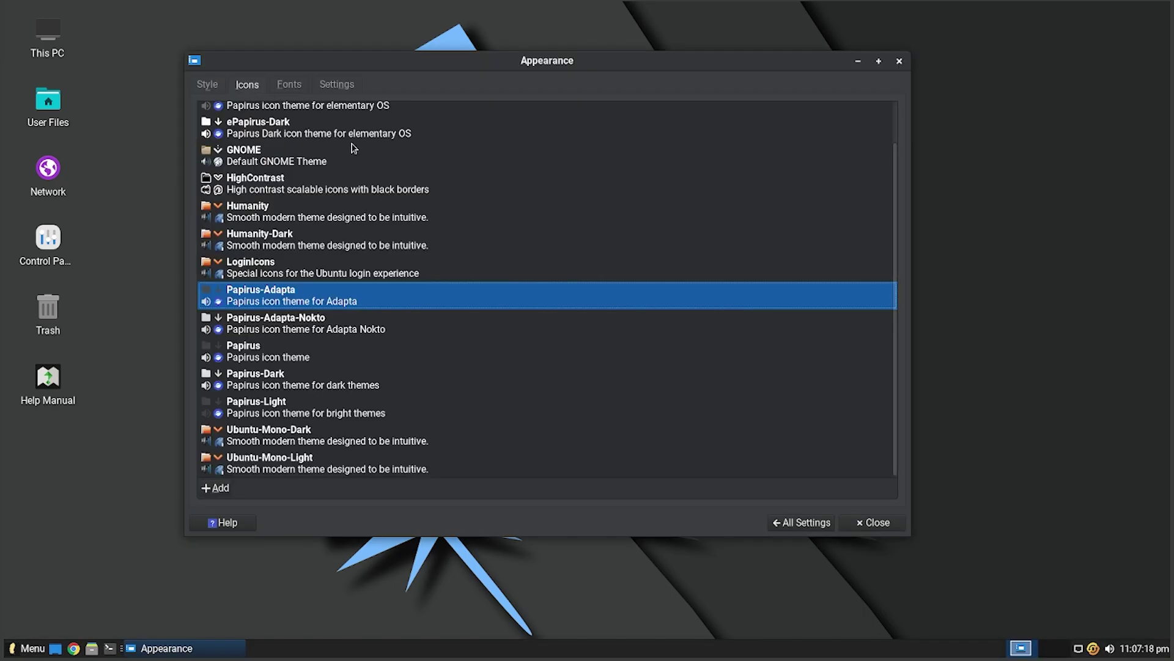
pyautogui.scroll(1, 392, 270)
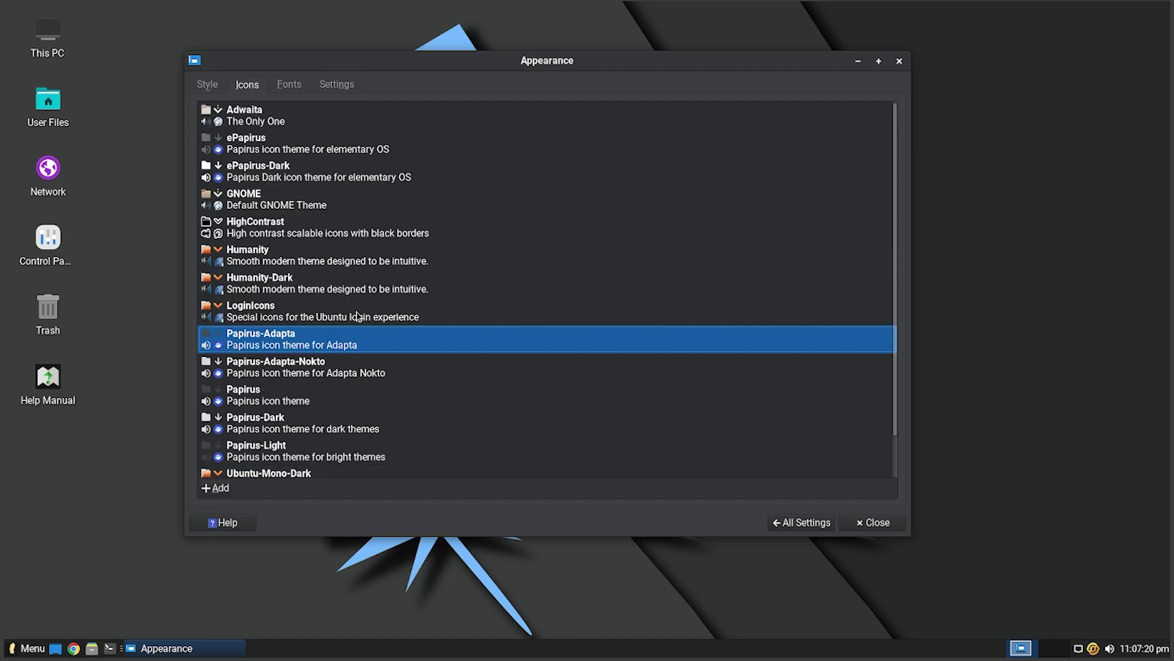
pyautogui.scroll(-1, 410, 398)
pyautogui.click(352, 472)
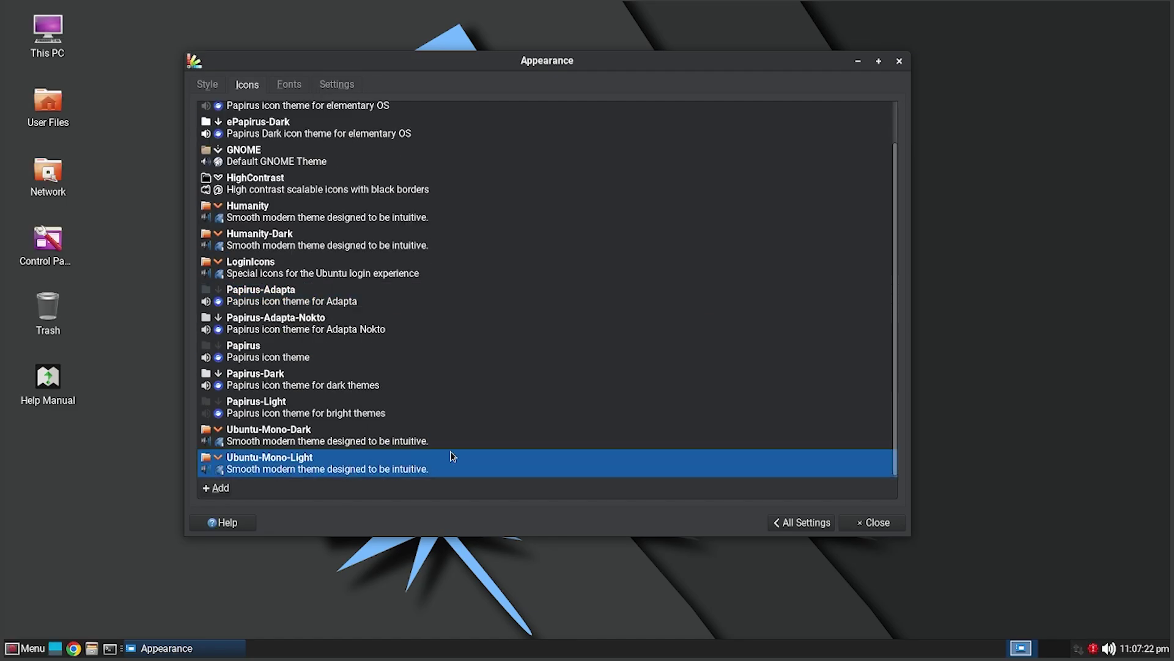
pyautogui.click(324, 434)
pyautogui.click(391, 411)
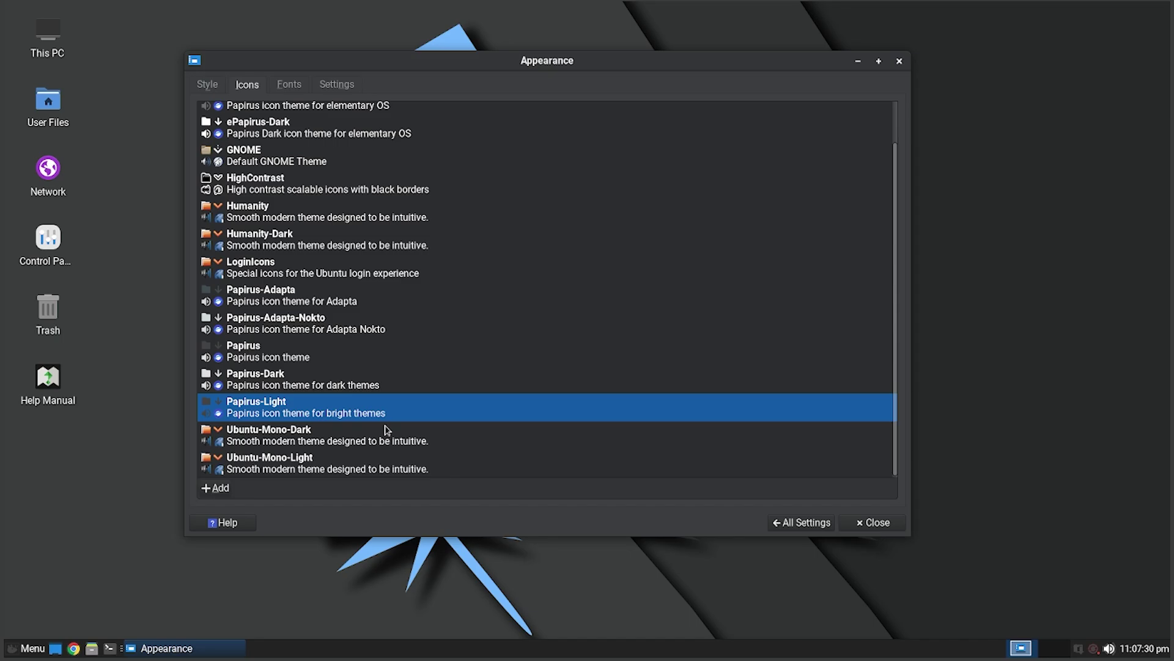
pyautogui.click(272, 436)
pyautogui.click(273, 420)
pyautogui.click(319, 384)
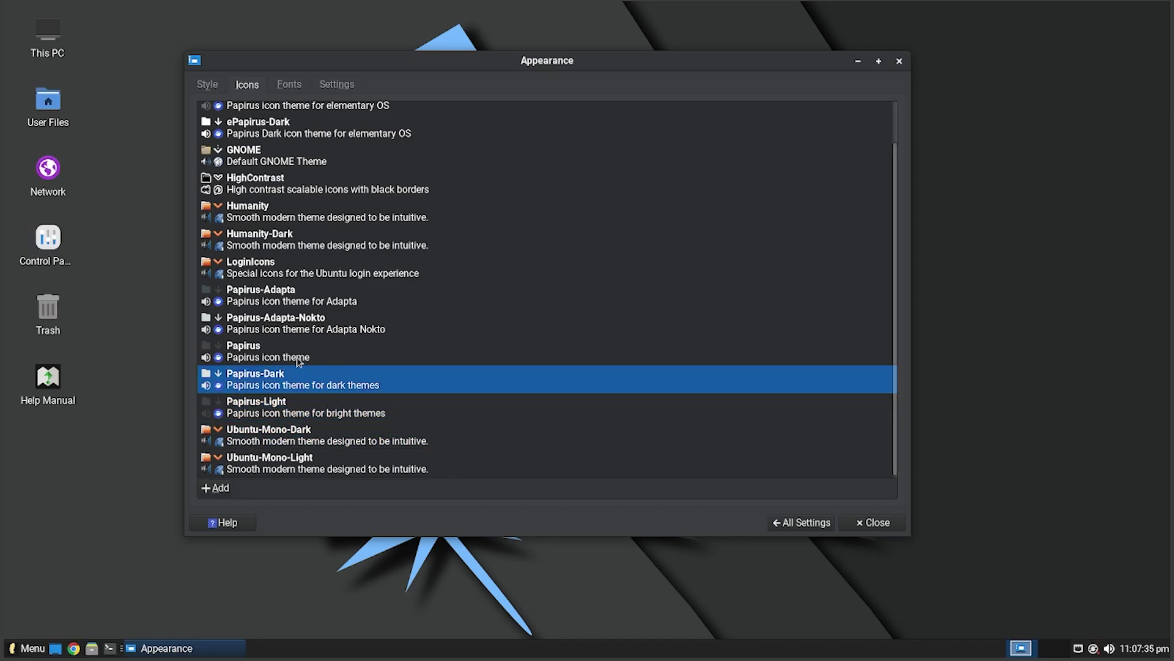
pyautogui.click(298, 361)
# - Try LoginIcons, Humanity, GNOME, ePapirus and Adwaita icons, ending on Papirus-Dark
pyautogui.scroll(1, 312, 338)
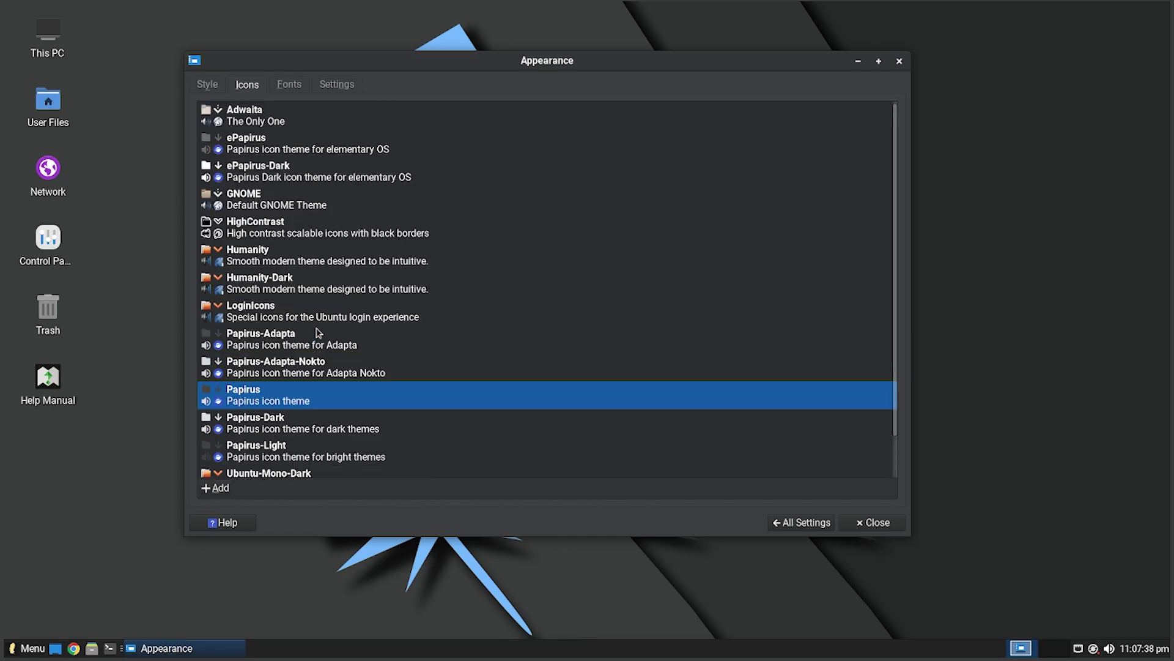
pyautogui.click(261, 323)
pyautogui.click(289, 283)
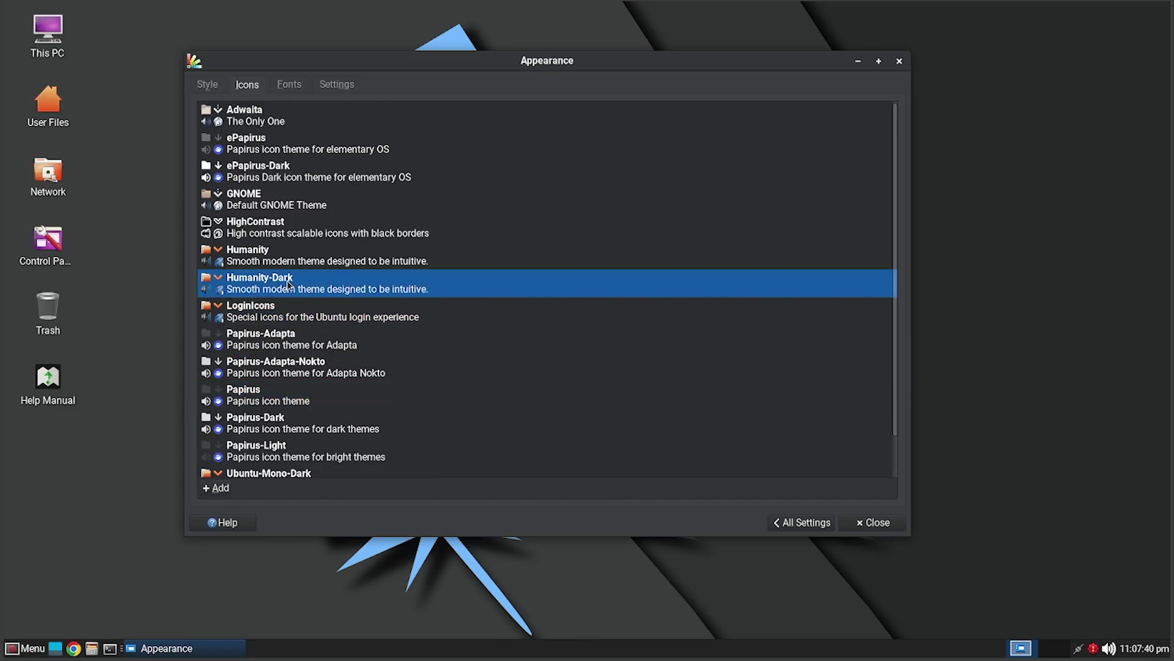
pyautogui.click(297, 252)
pyautogui.click(294, 227)
pyautogui.click(296, 207)
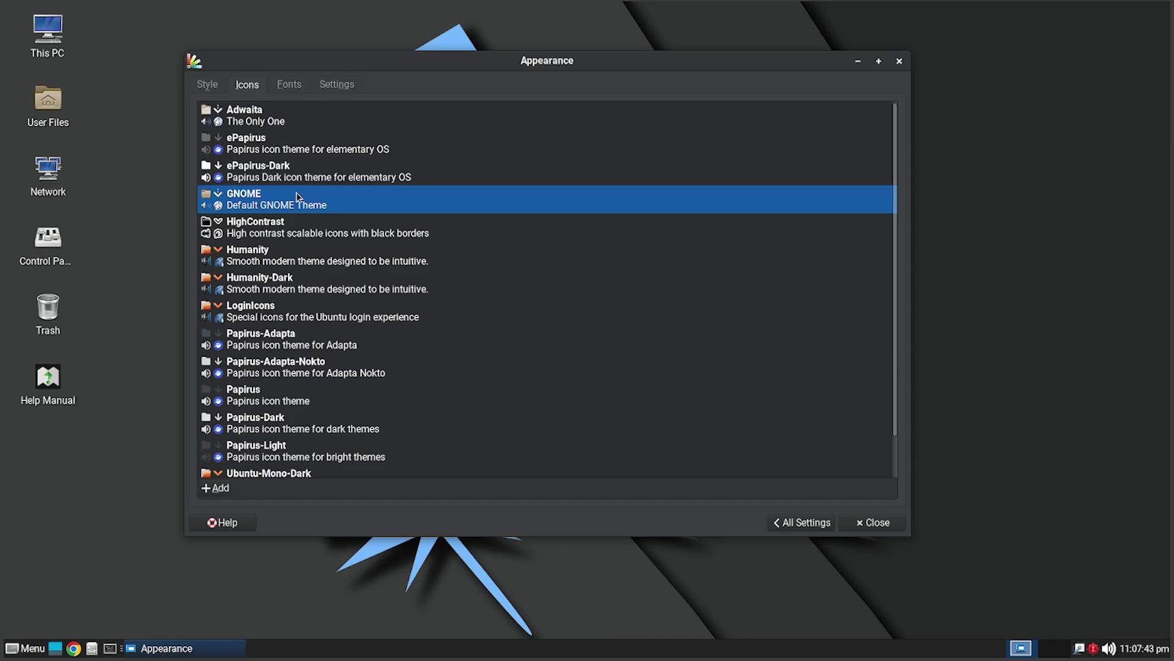
pyautogui.click(286, 175)
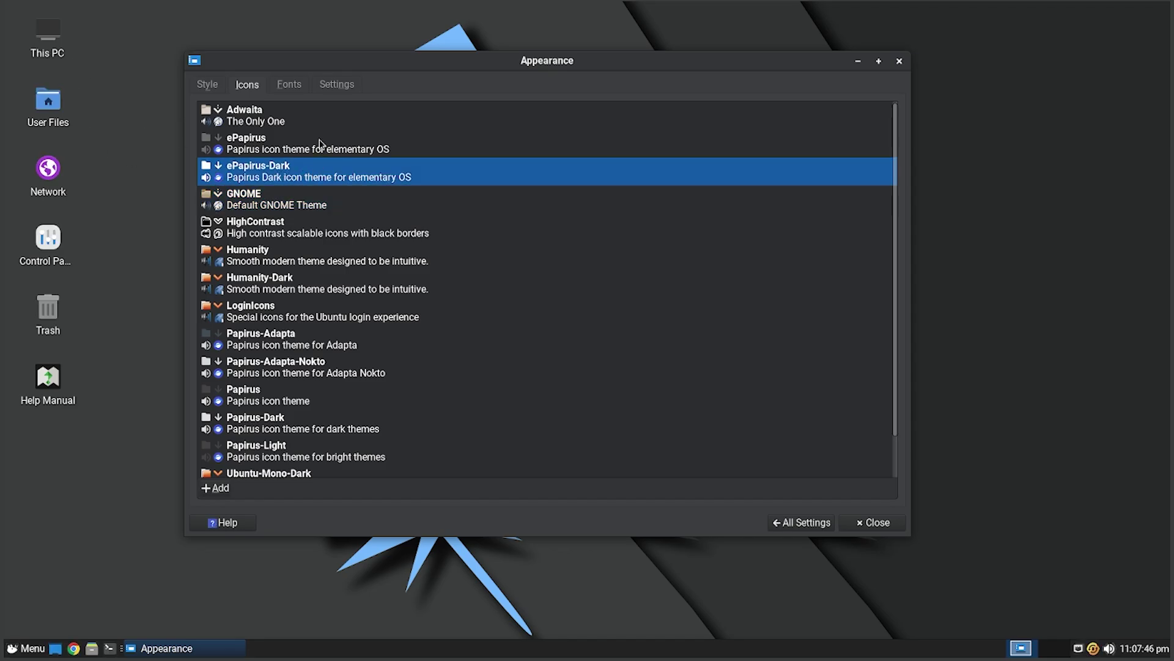
pyautogui.click(317, 119)
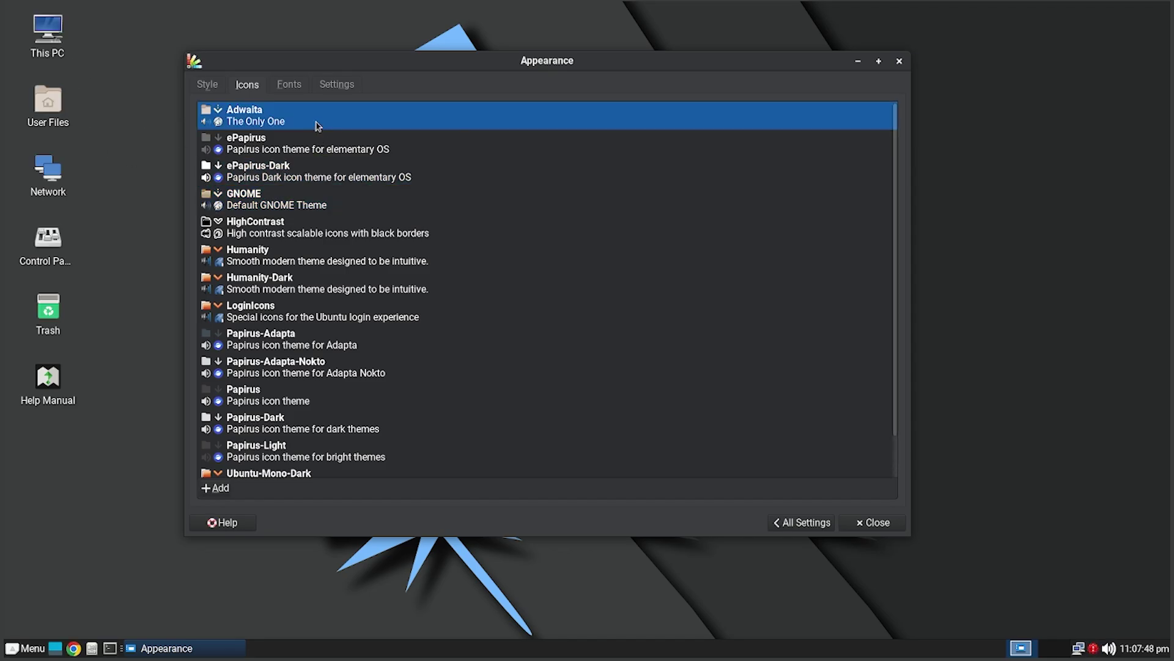
pyautogui.click(322, 150)
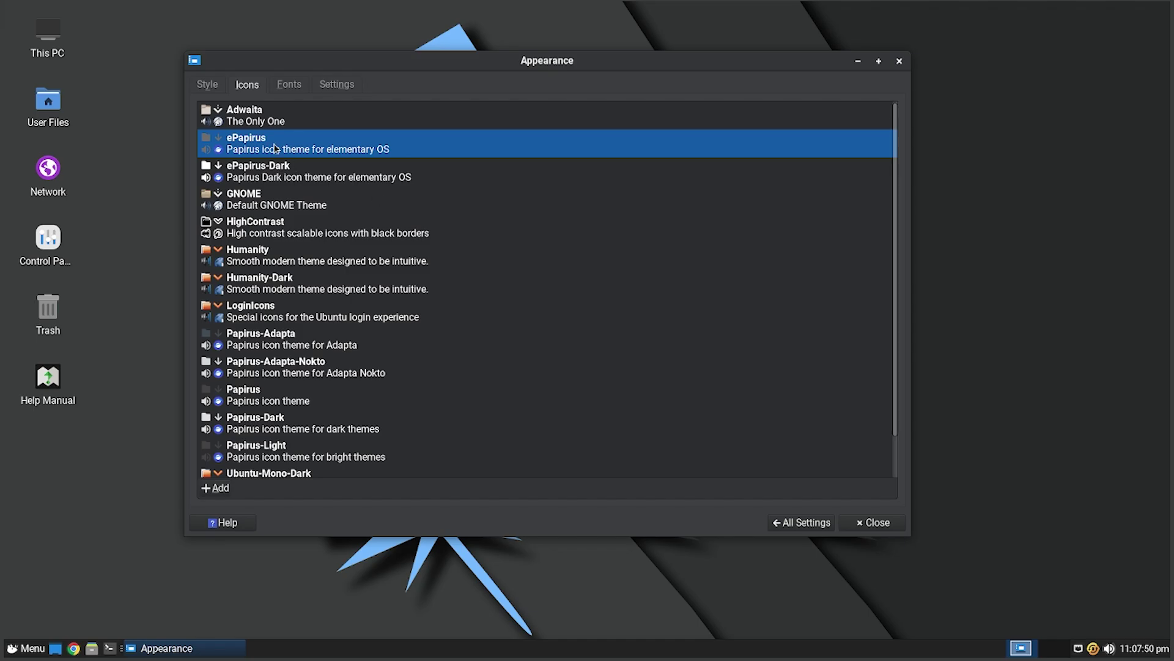
pyautogui.scroll(-1, 367, 435)
pyautogui.click(279, 403)
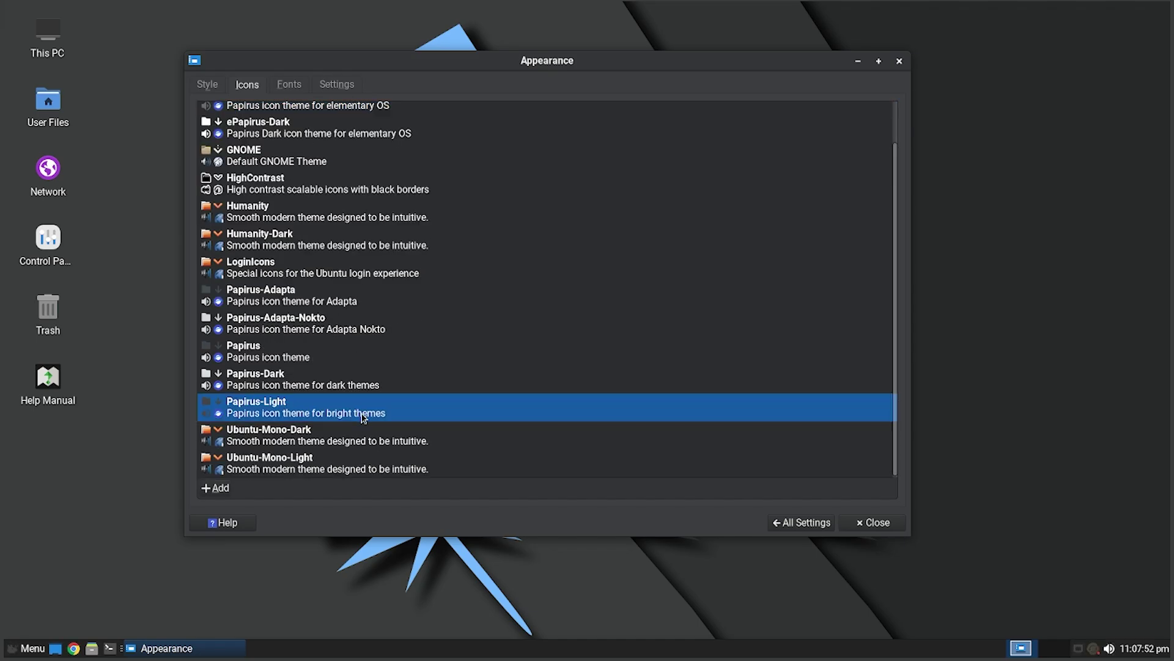
pyautogui.click(360, 388)
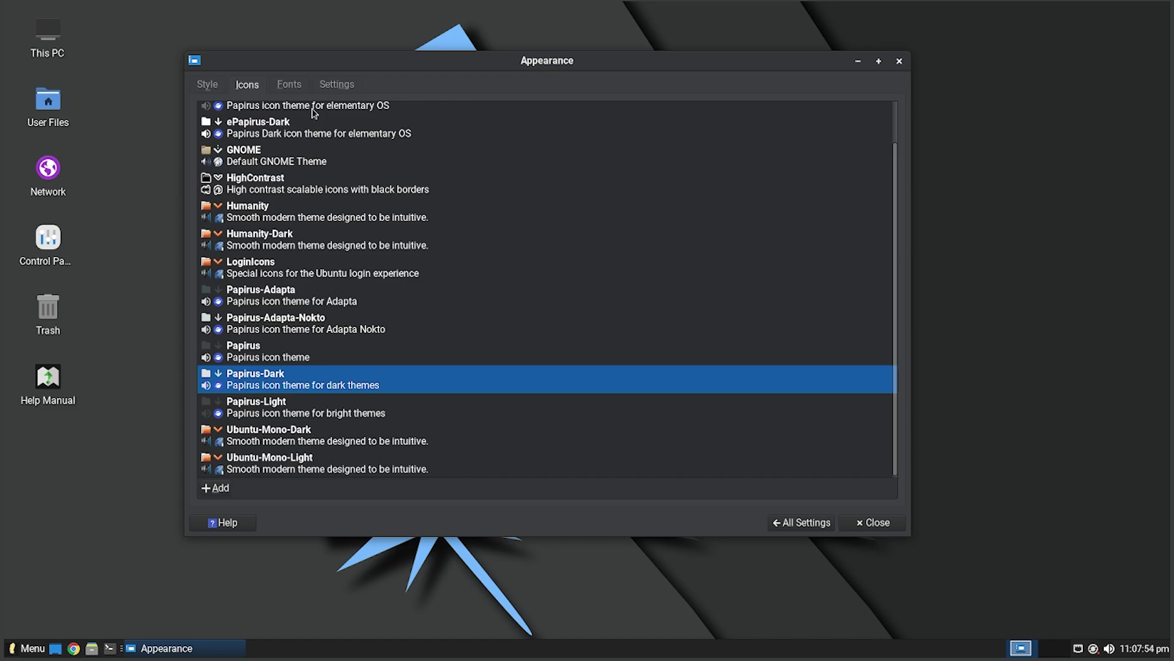
# - Look over the Fonts and Settings tabs, then return to All Settings
pyautogui.hotkey('ctrl', 'Tab')
pyautogui.click(335, 83)
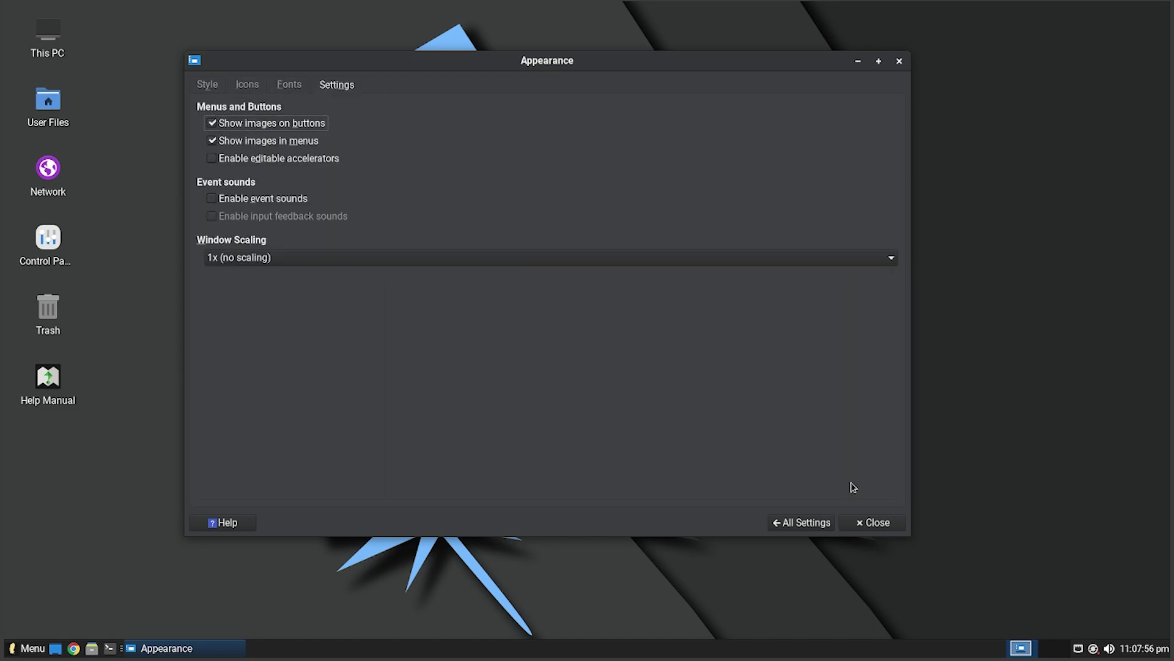
pyautogui.click(807, 521)
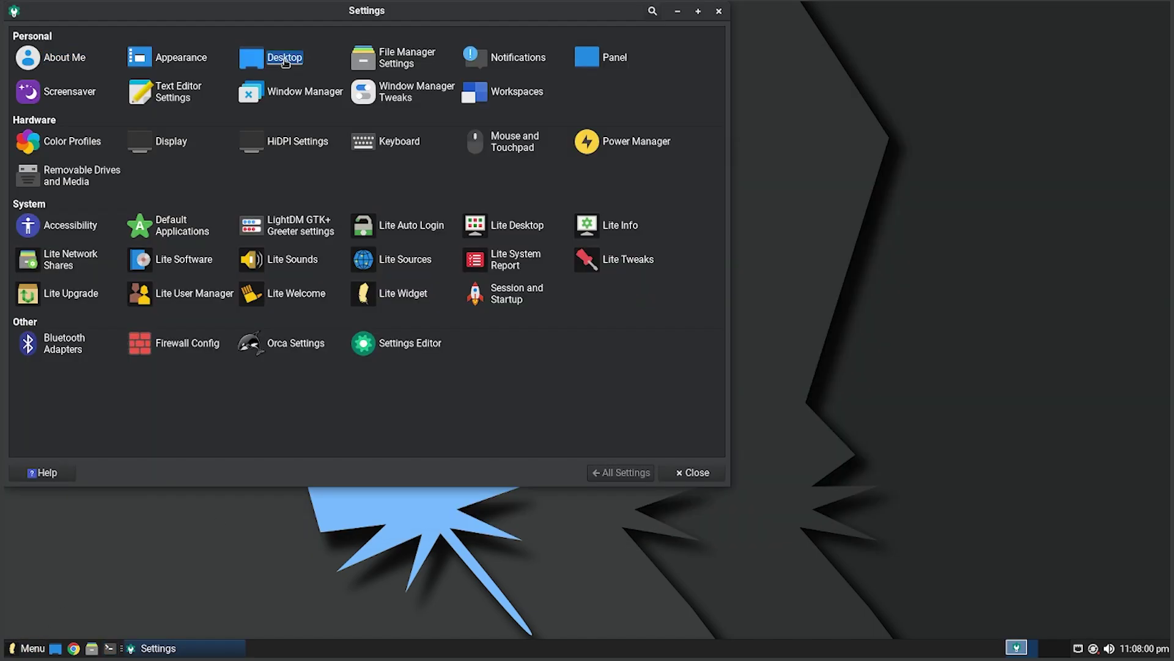
# - Try the night city, circuit-board, red feather and robot-hand images as wallpaper
pyautogui.click(257, 56)
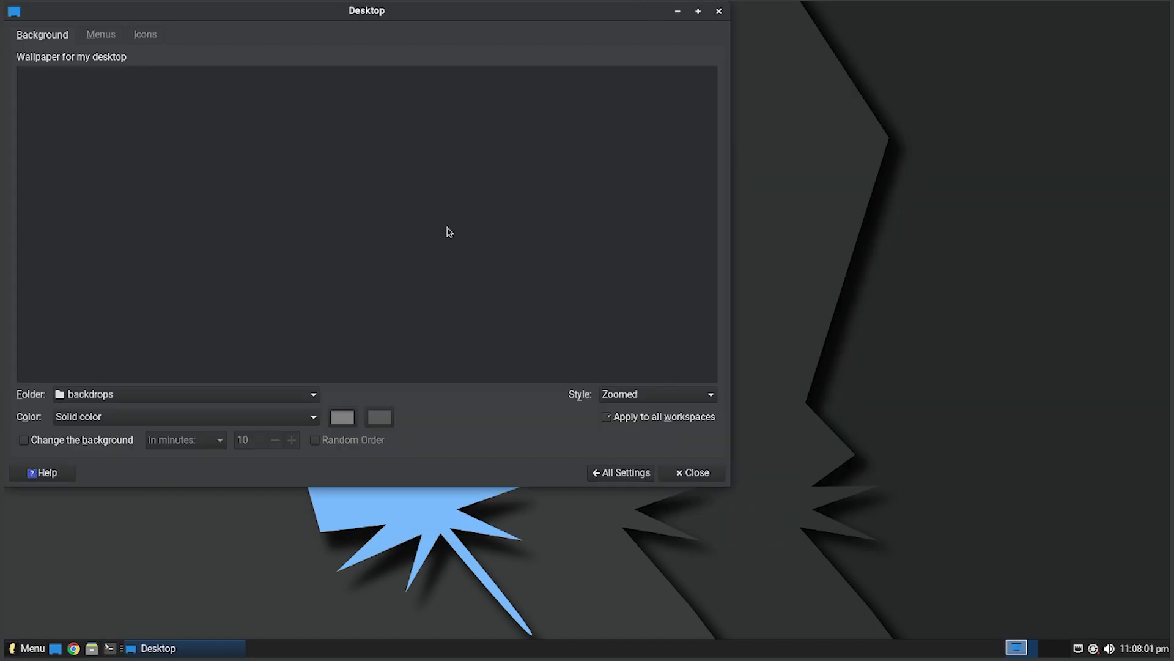
pyautogui.scroll(-3, 450, 324)
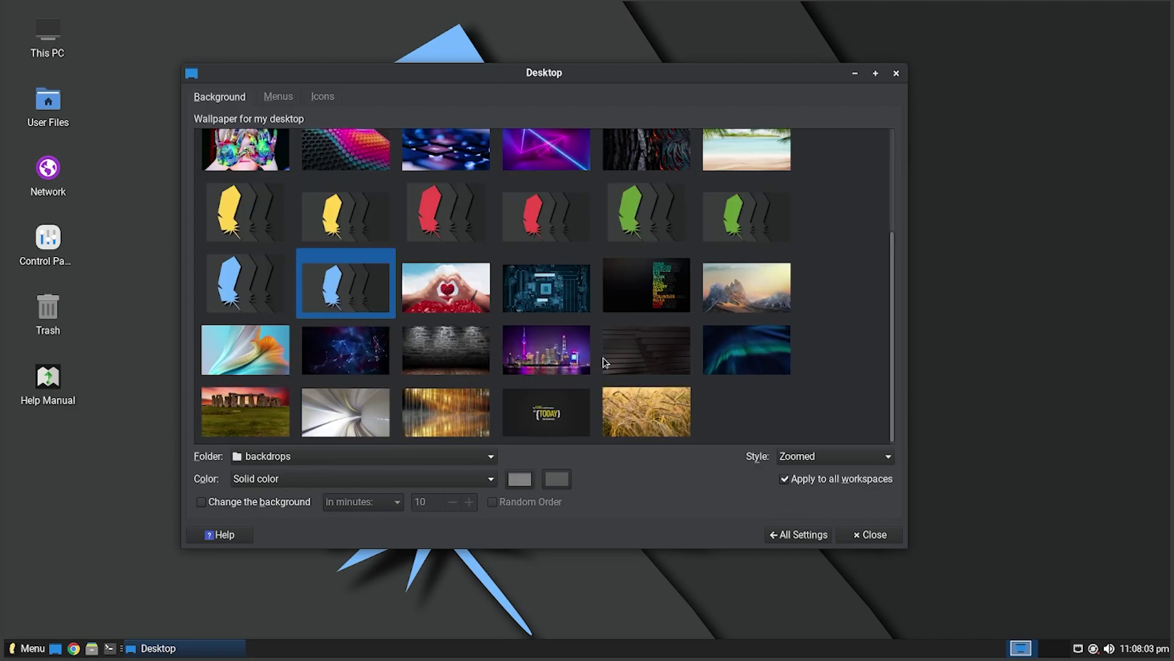
pyautogui.click(581, 360)
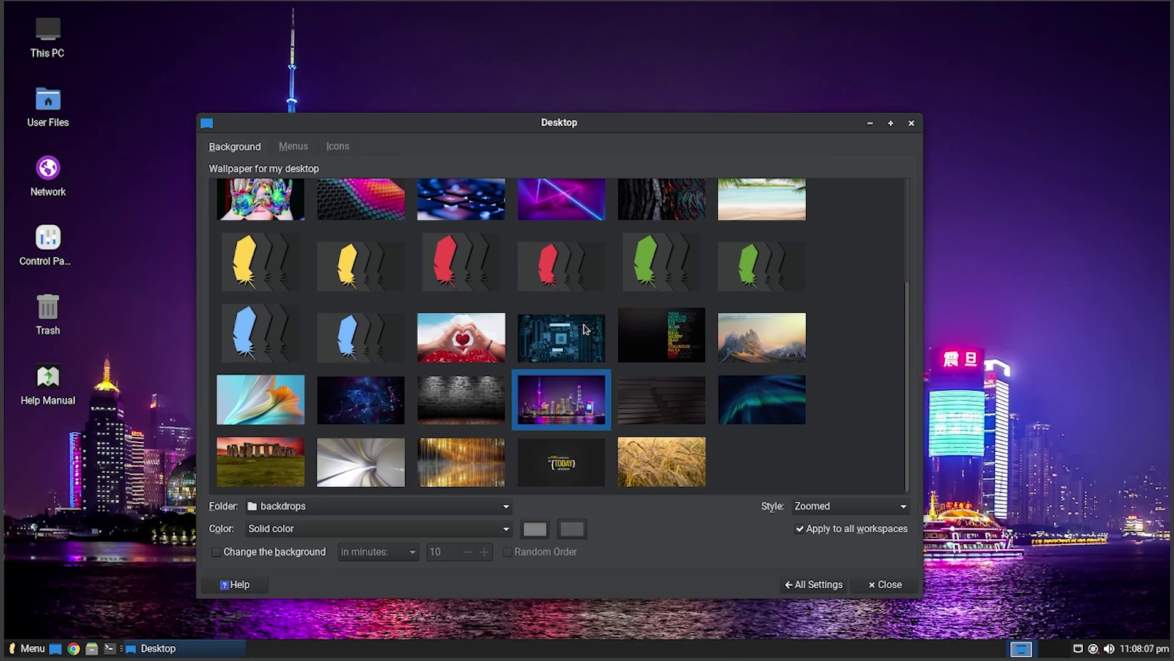
pyautogui.click(662, 350)
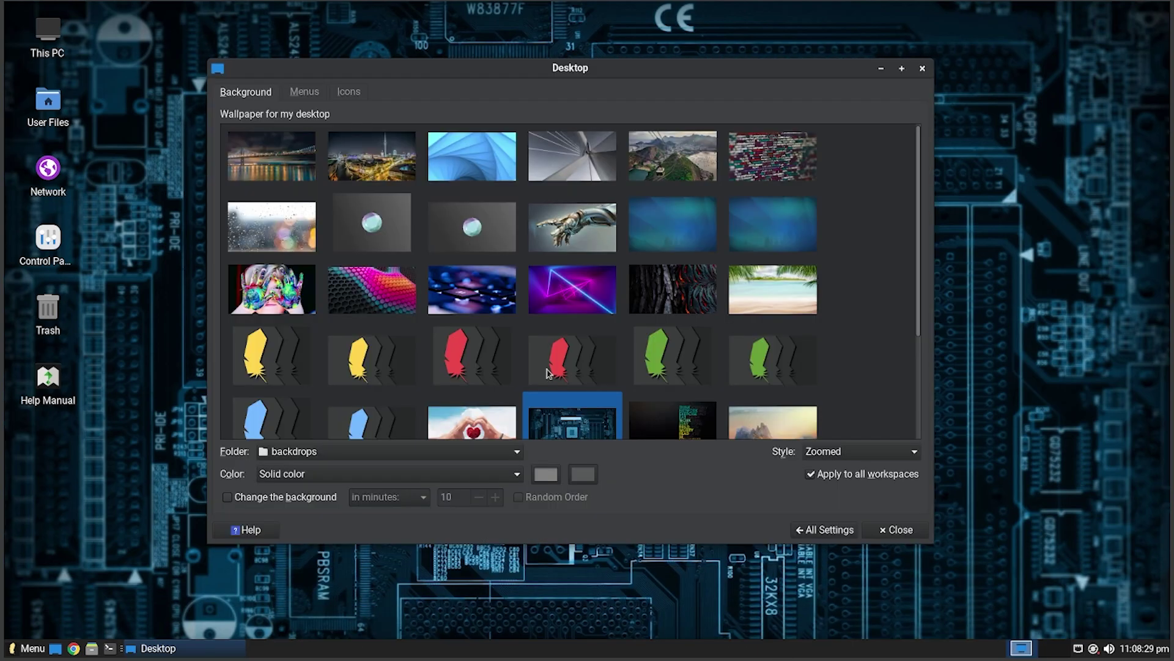
pyautogui.click(549, 373)
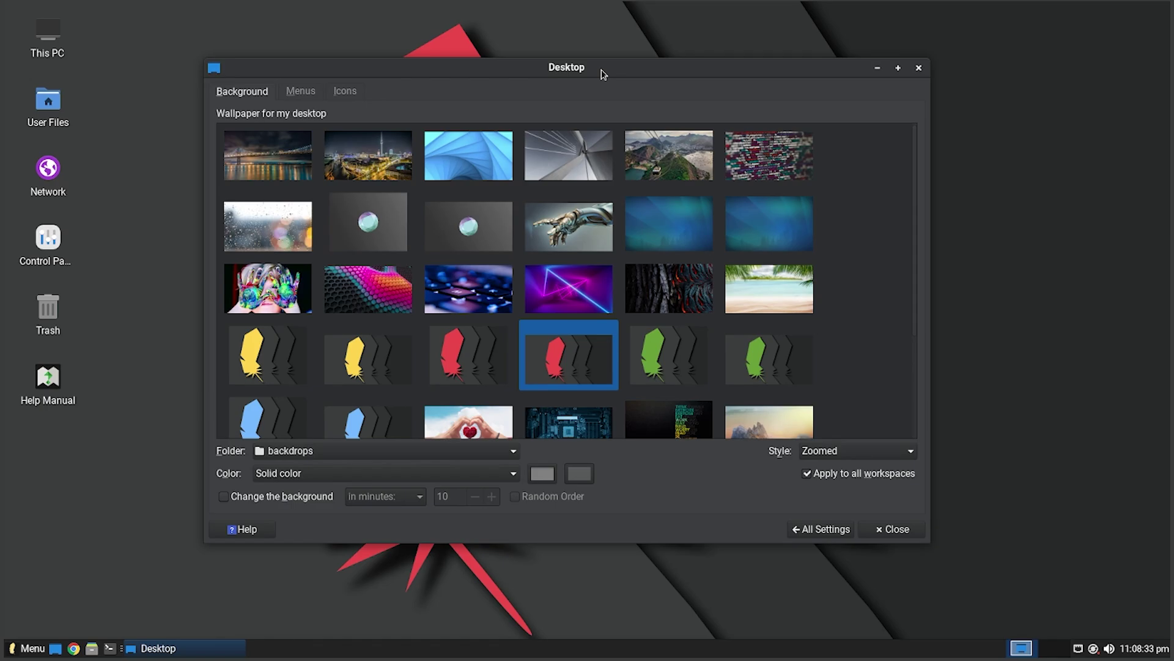
pyautogui.click(568, 226)
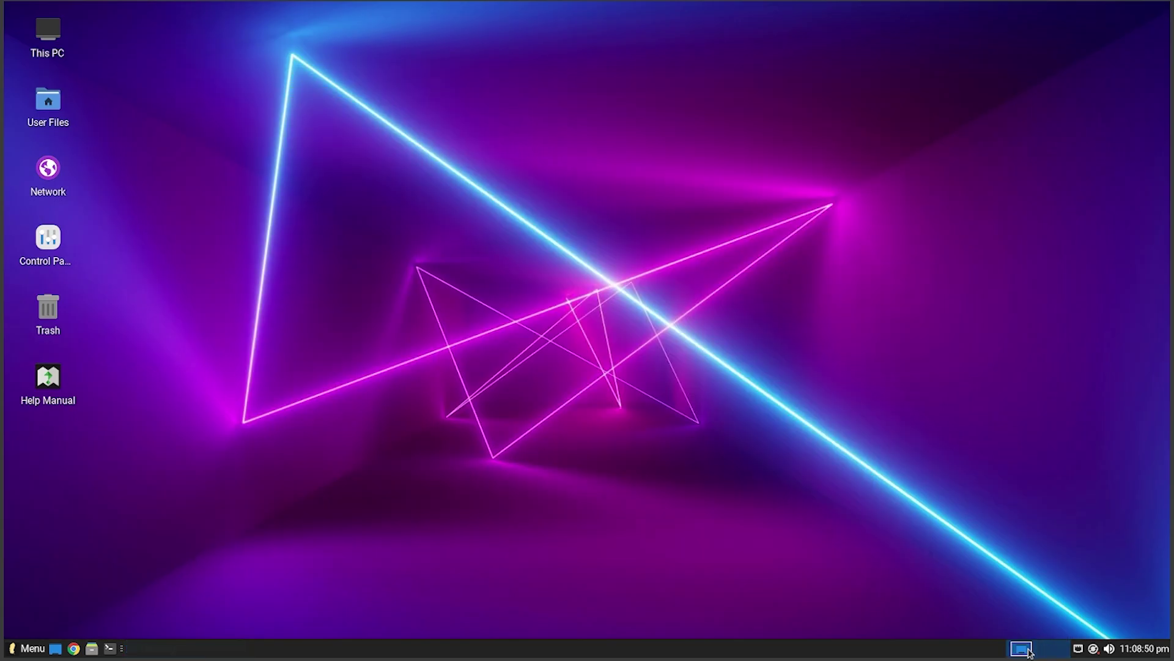
# - Open the home folder, toggle show-desktop, and view the workspace options on the panel
pyautogui.click(1029, 652)
pyautogui.moveTo(648, 123); pyautogui.dragTo(472, 48)
pyautogui.doubleClick(35, 104)
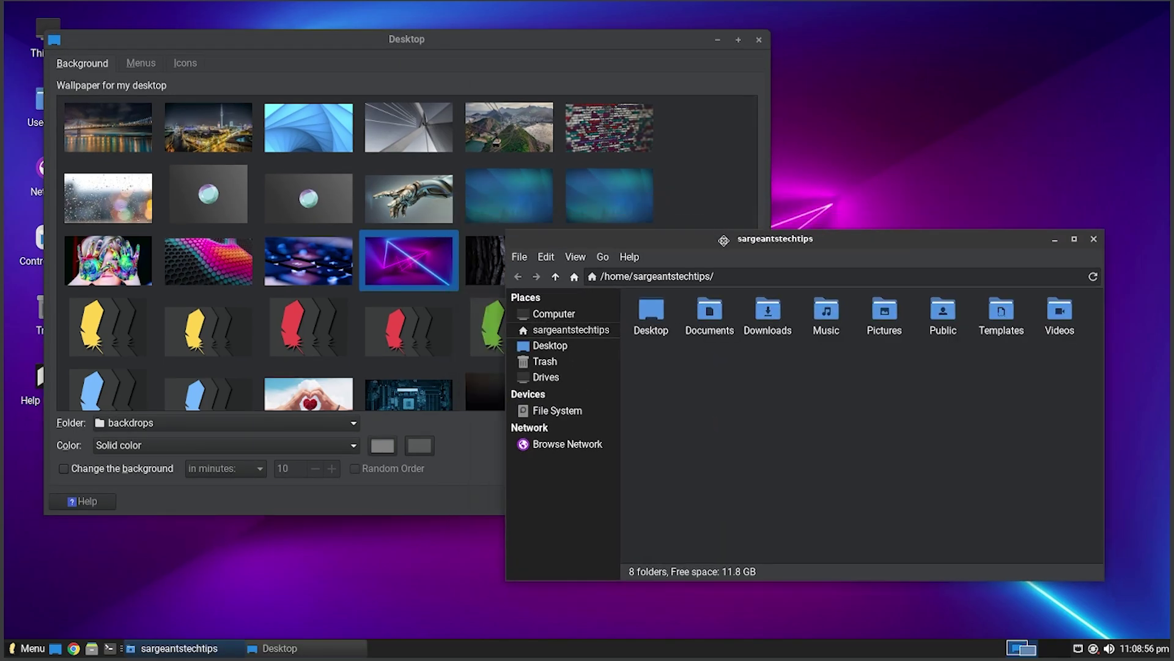
pyautogui.click(1065, 652)
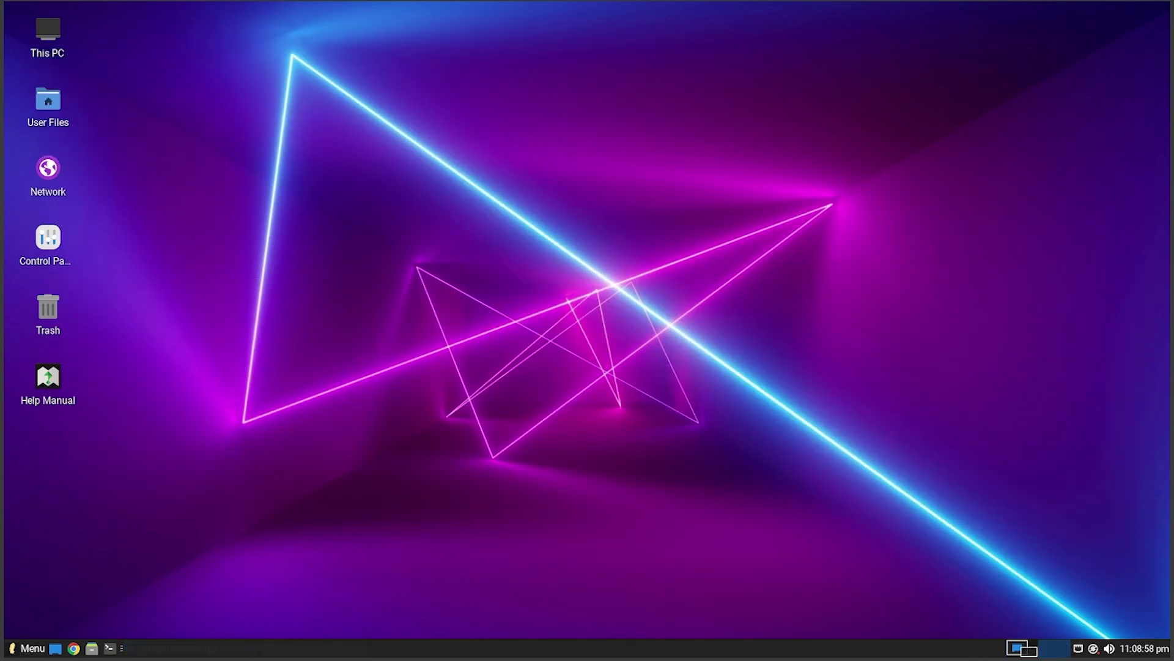
pyautogui.click(1057, 649)
pyautogui.rightClick(963, 633)
pyautogui.rightClick(1044, 649)
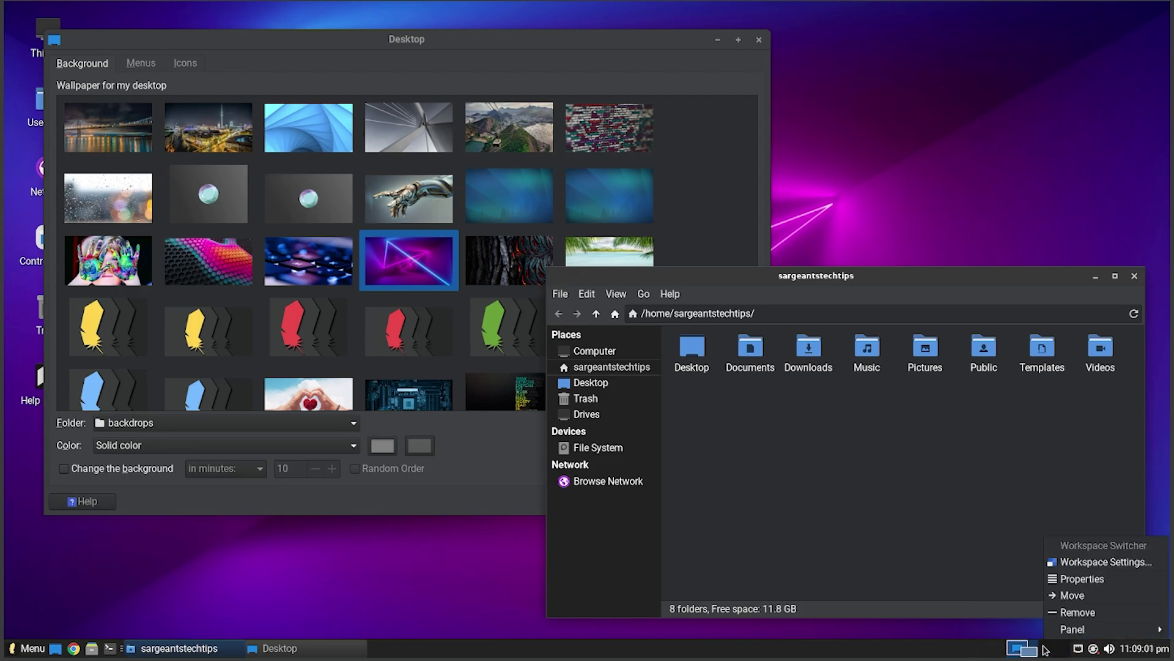
pyautogui.click(1076, 562)
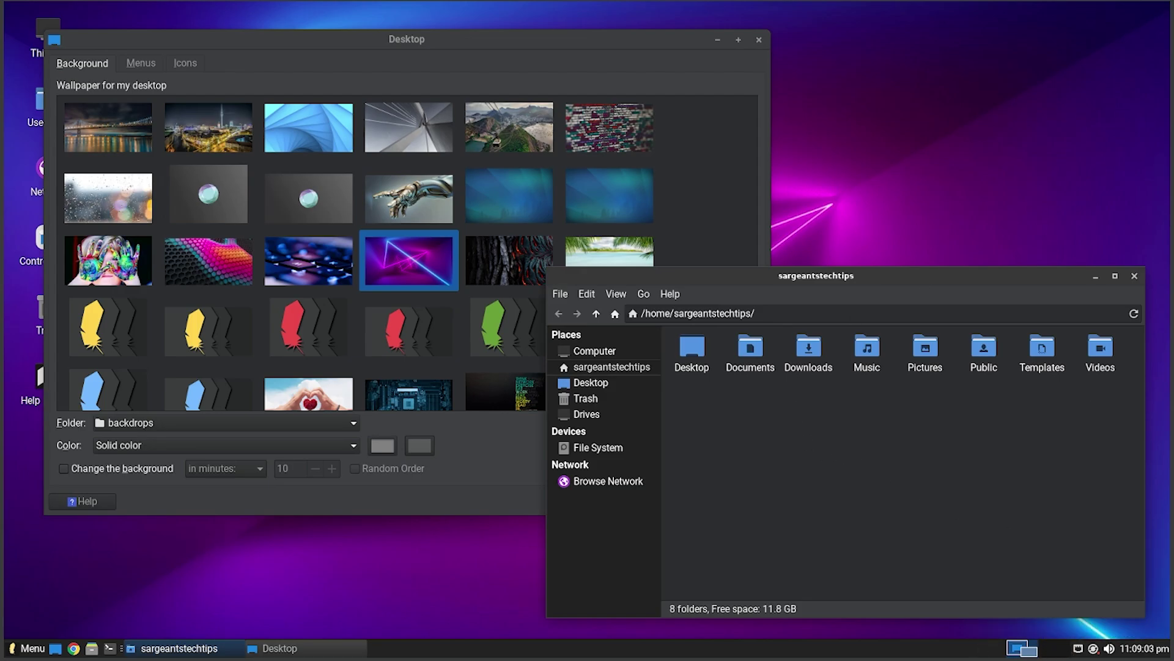
# - Enable the File System and Home desktop icons, then open File Manager preferences
pyautogui.click(1137, 275)
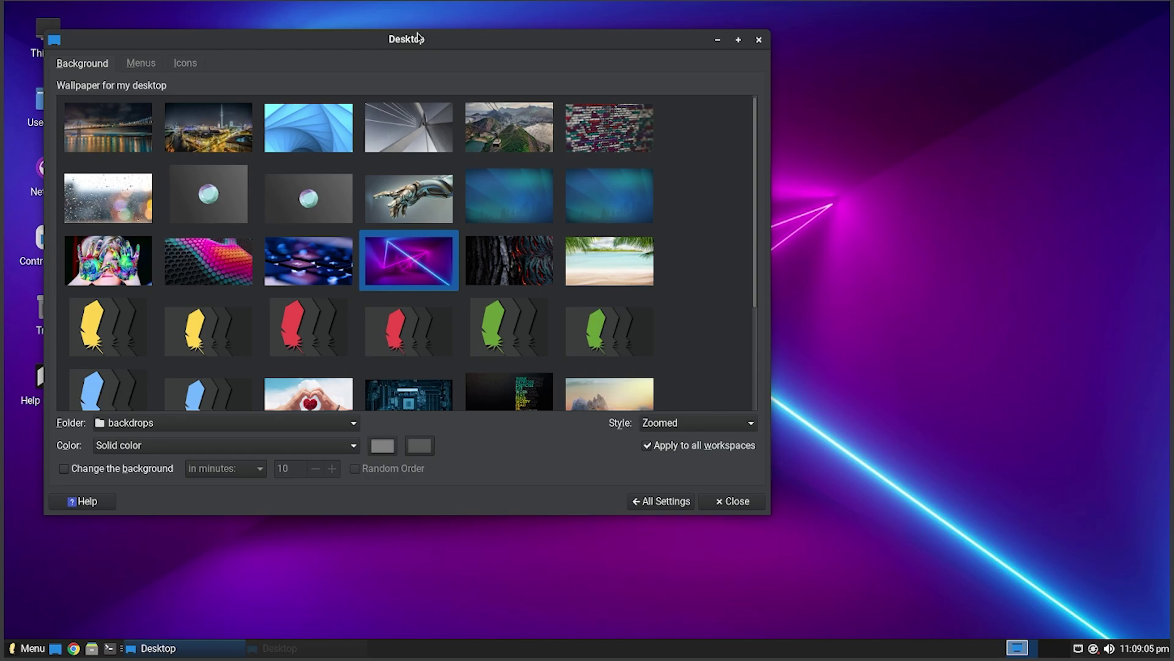
pyautogui.moveTo(419, 38); pyautogui.dragTo(635, 104)
pyautogui.click(360, 130)
pyautogui.moveTo(477, 105); pyautogui.dragTo(454, 92)
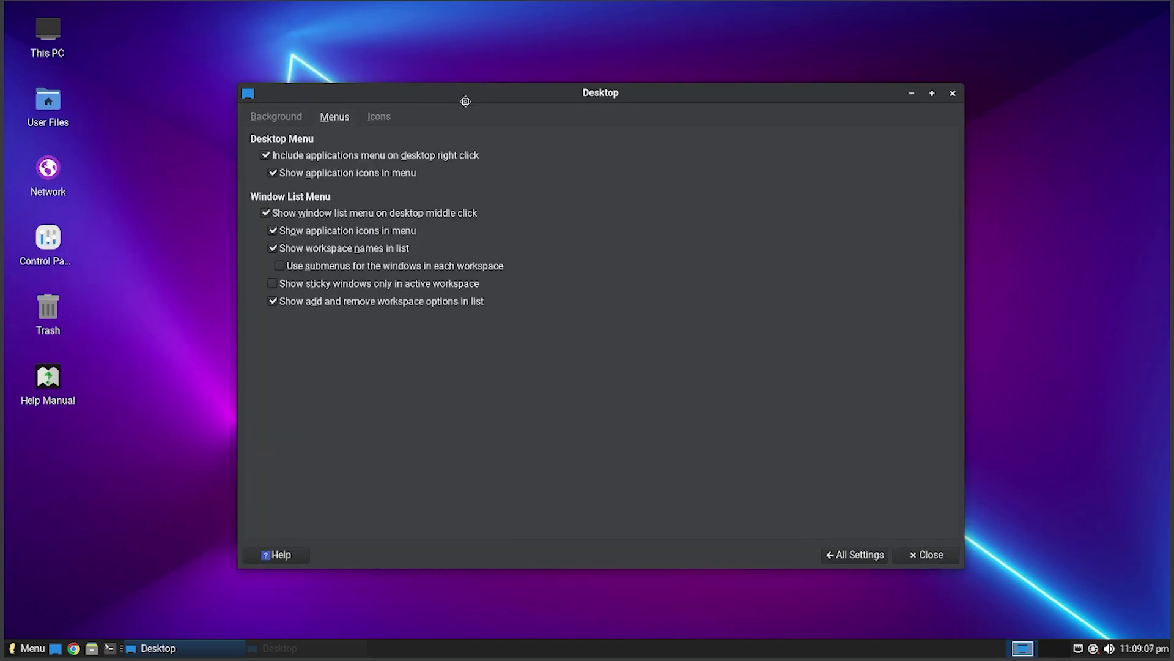
pyautogui.click(377, 117)
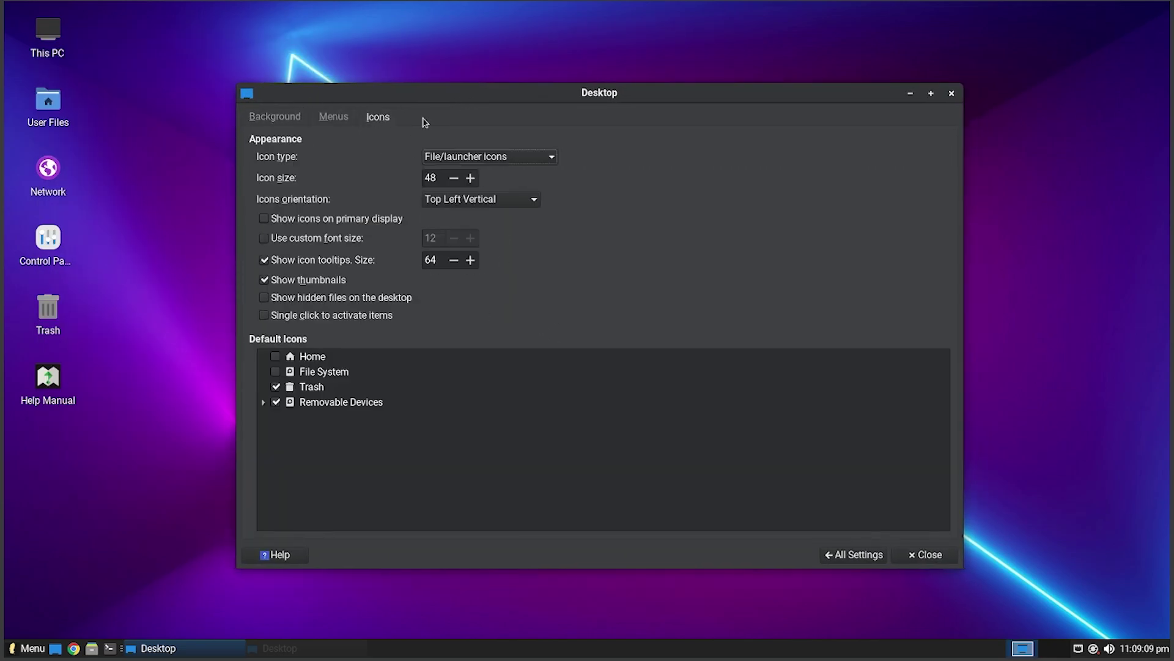
pyautogui.click(276, 371)
pyautogui.click(275, 356)
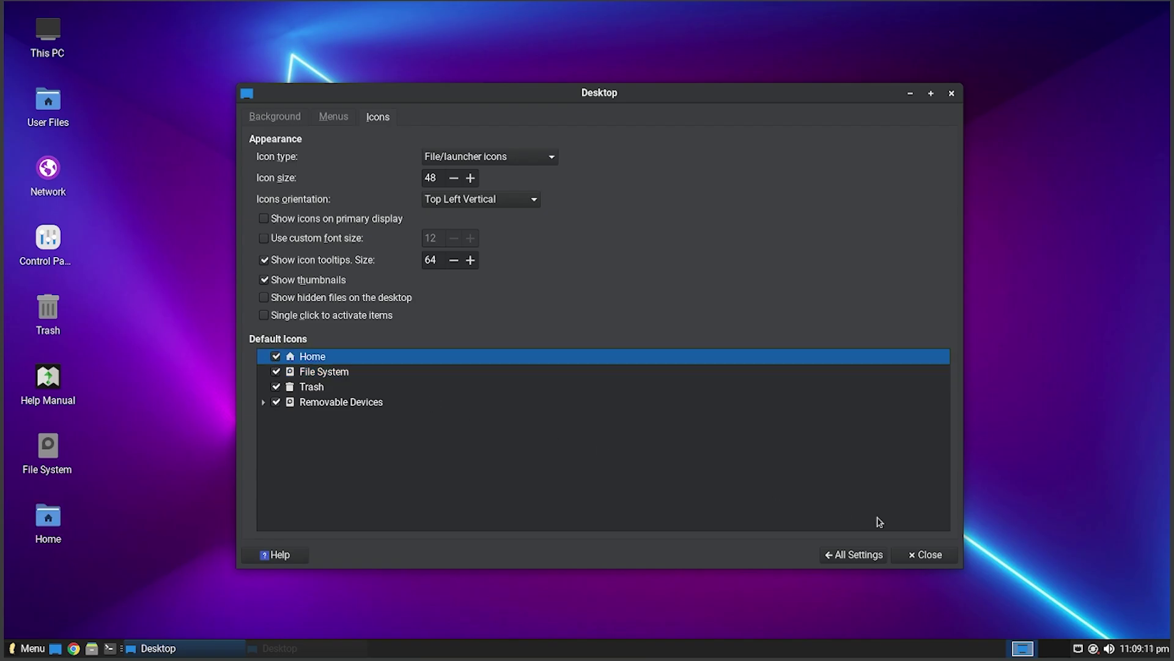
pyautogui.click(852, 554)
pyautogui.click(636, 138)
# - Browse the File Manager Preferences tabs, including side pane icon sizes, then close it
pyautogui.click(523, 181)
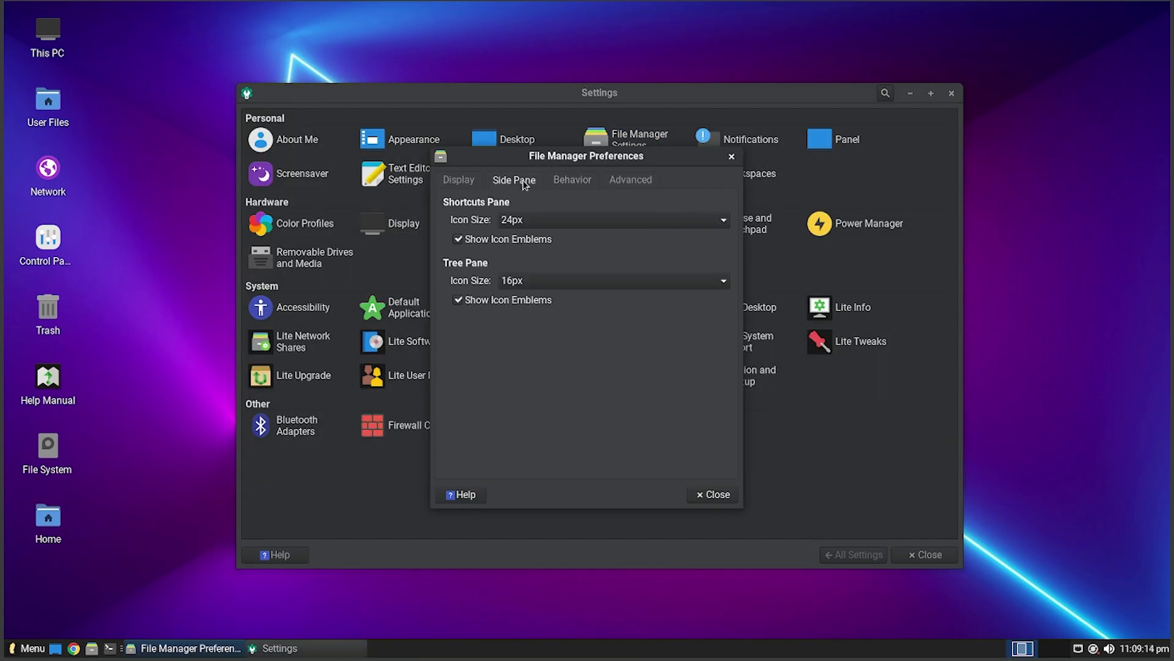
pyautogui.click(572, 180)
pyautogui.click(614, 183)
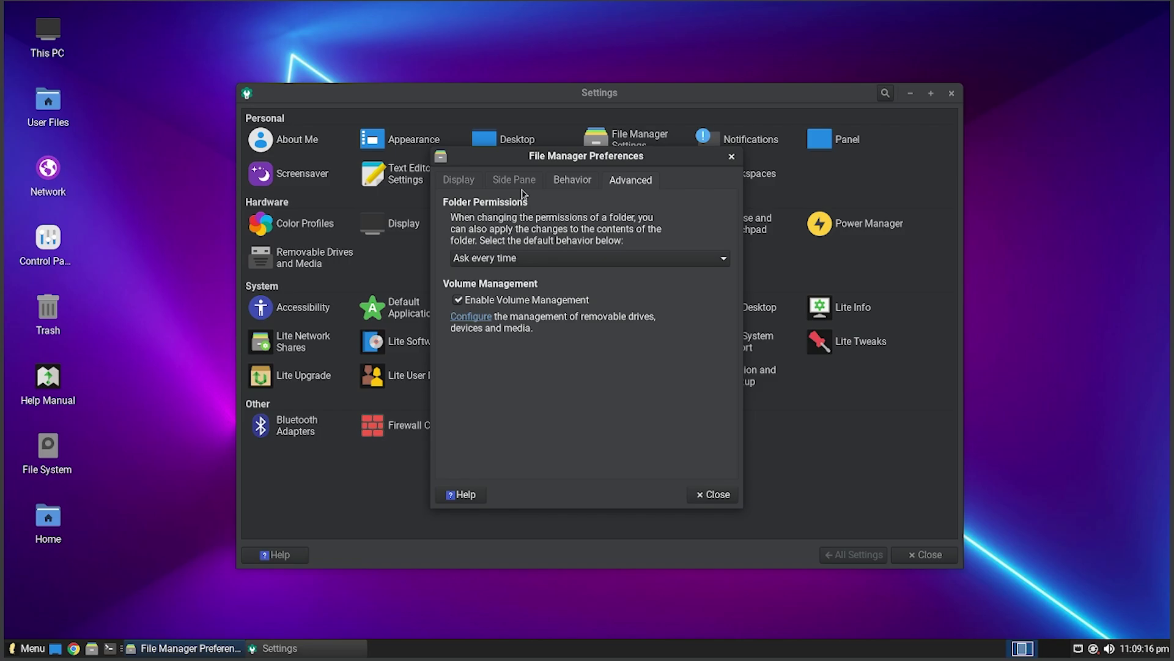
pyautogui.click(467, 181)
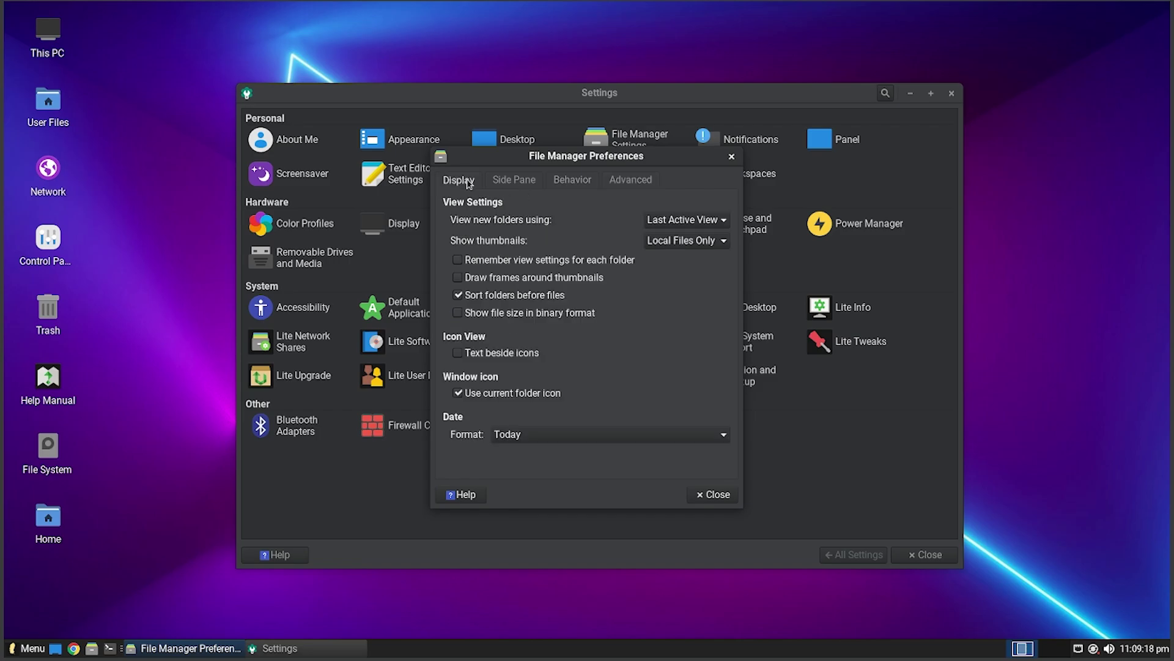
pyautogui.click(514, 180)
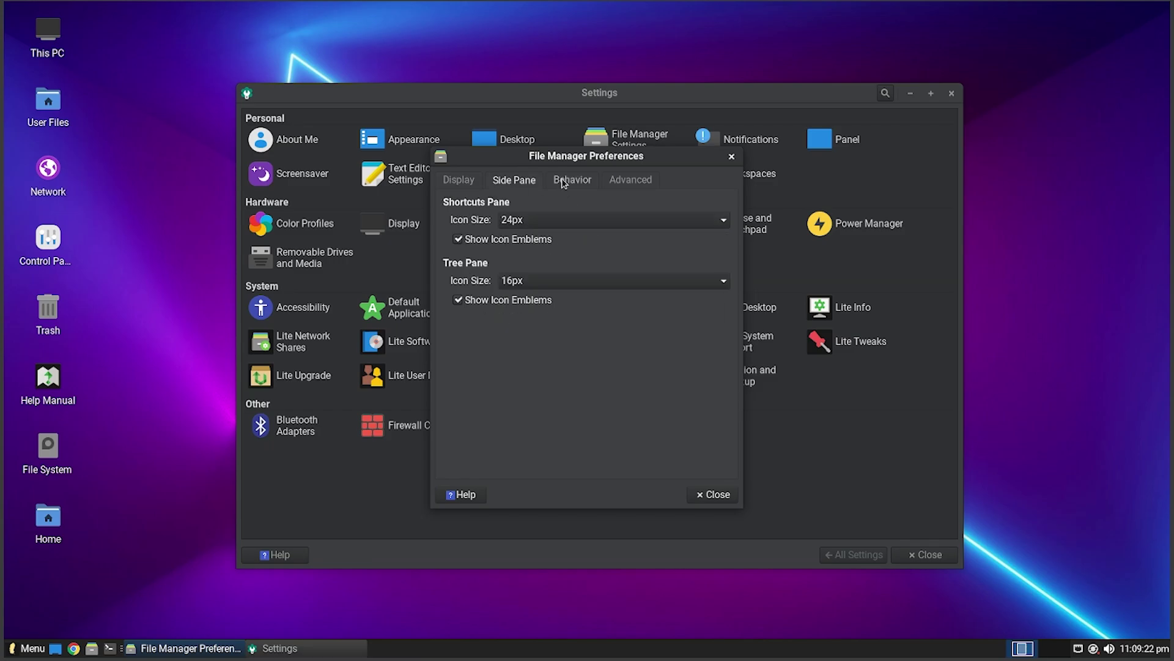
pyautogui.click(460, 180)
pyautogui.click(710, 500)
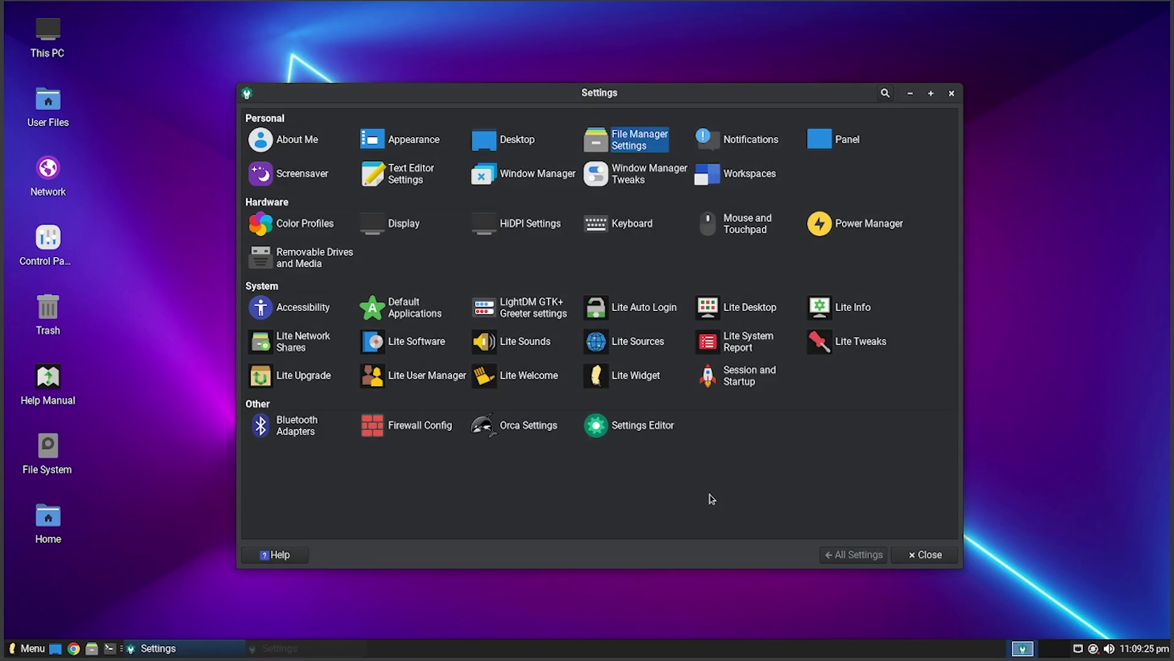
# - Look over the Notifications settings, then open the Panel settings
pyautogui.click(730, 144)
pyautogui.scroll(-2, 542, 131)
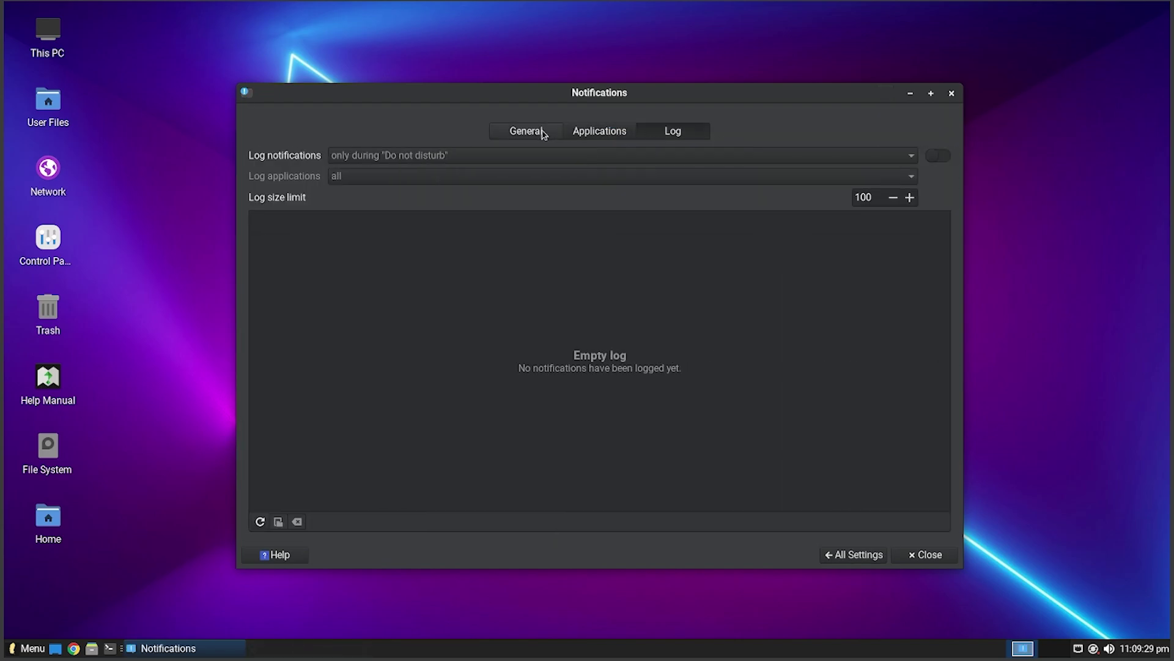
pyautogui.scroll(2, 543, 131)
pyautogui.click(854, 554)
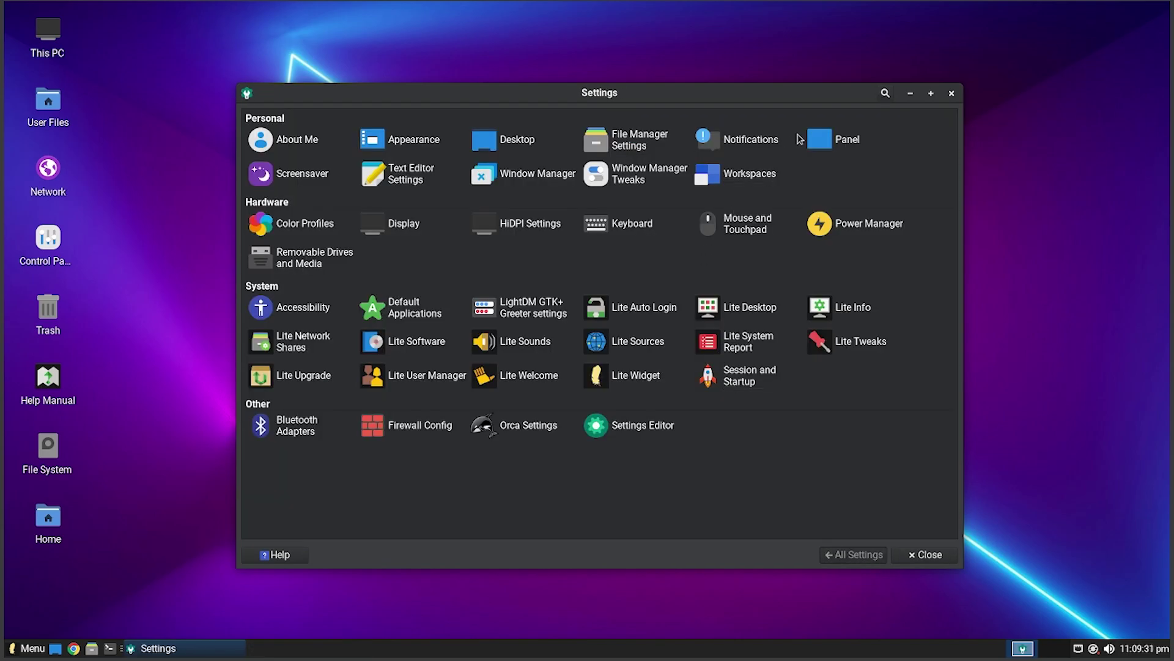
pyautogui.click(820, 138)
# - Review Panel Items: DateTime, Status Tray Plugin, Whisker Menu, Show Desktop and Separator
pyautogui.scroll(-1, 370, 148)
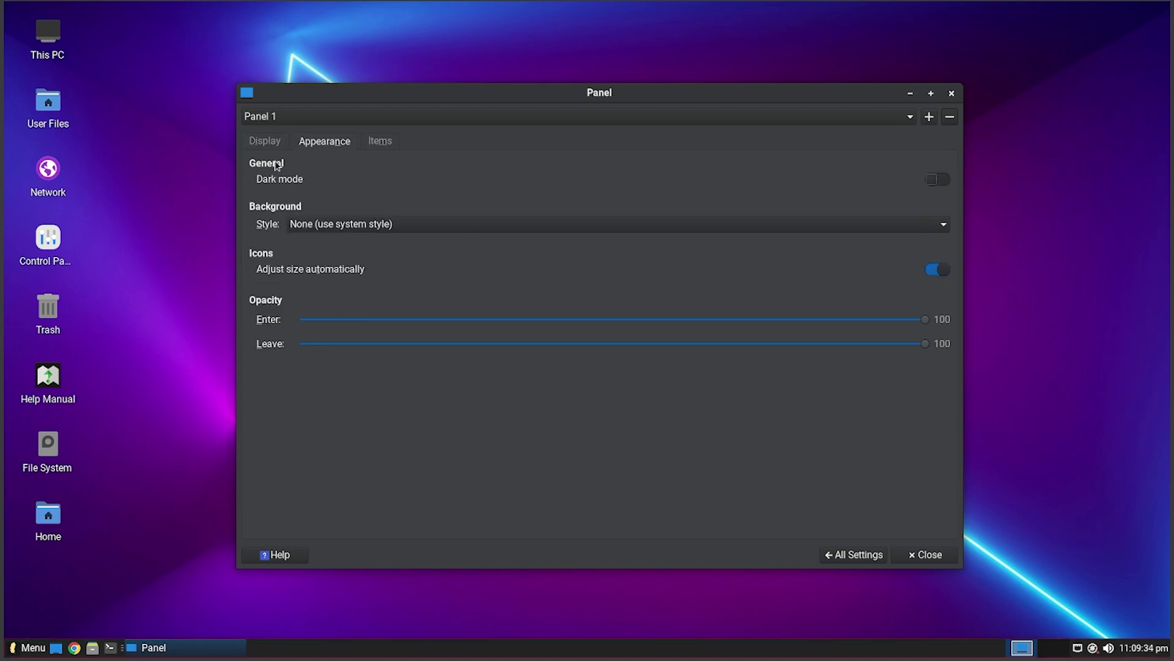
pyautogui.click(378, 142)
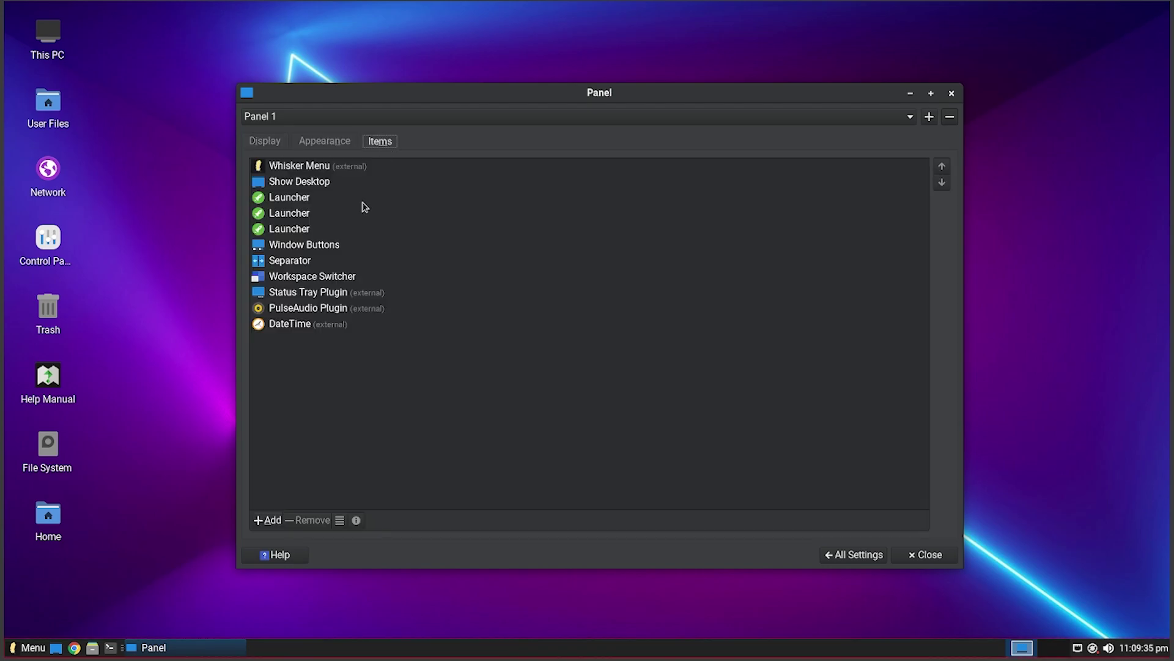
pyautogui.click(346, 328)
pyautogui.click(345, 295)
pyautogui.click(333, 173)
pyautogui.click(319, 185)
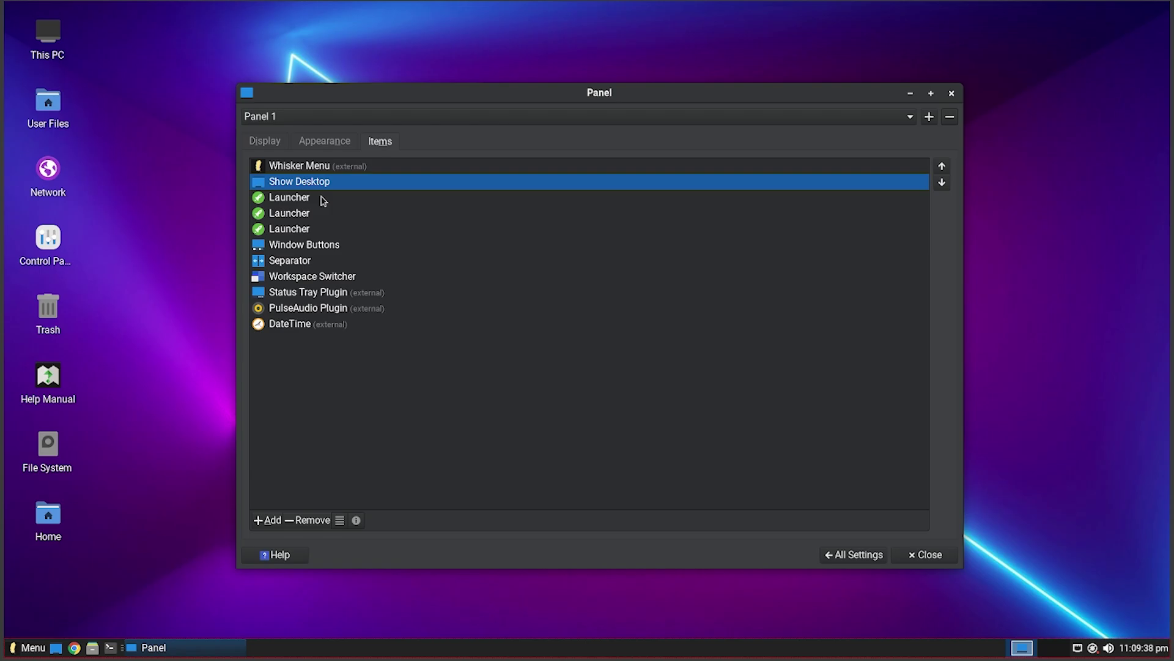
pyautogui.click(320, 264)
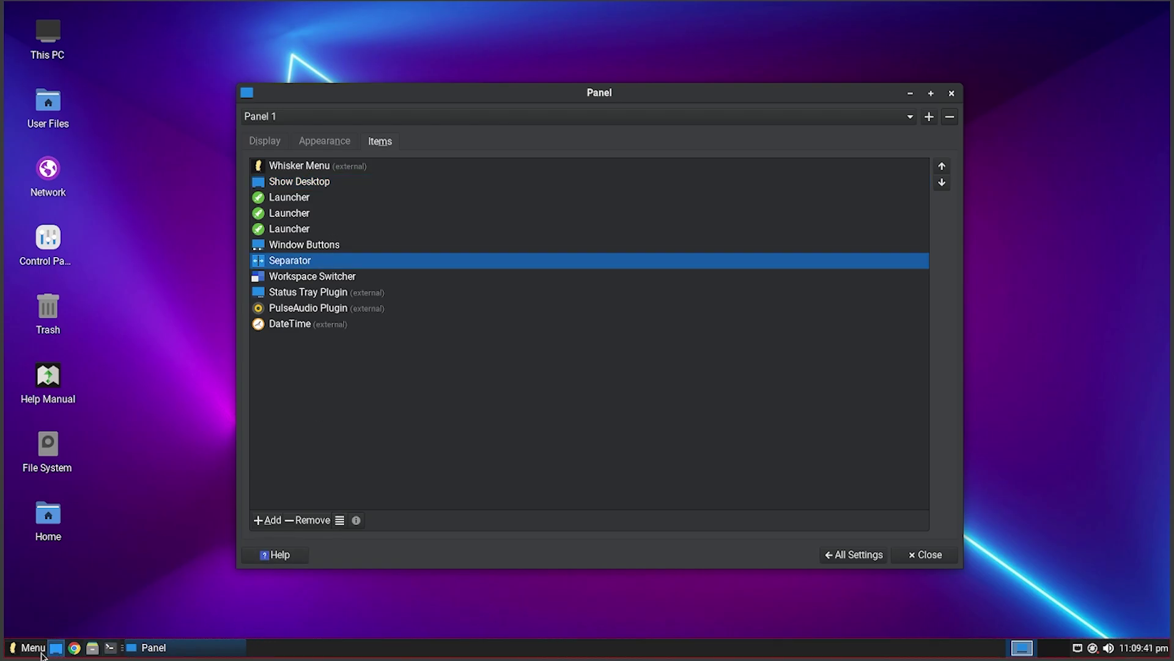
# - Browse the Whisker Menu's Settings category, then open the Screensaver settings
pyautogui.click(30, 649)
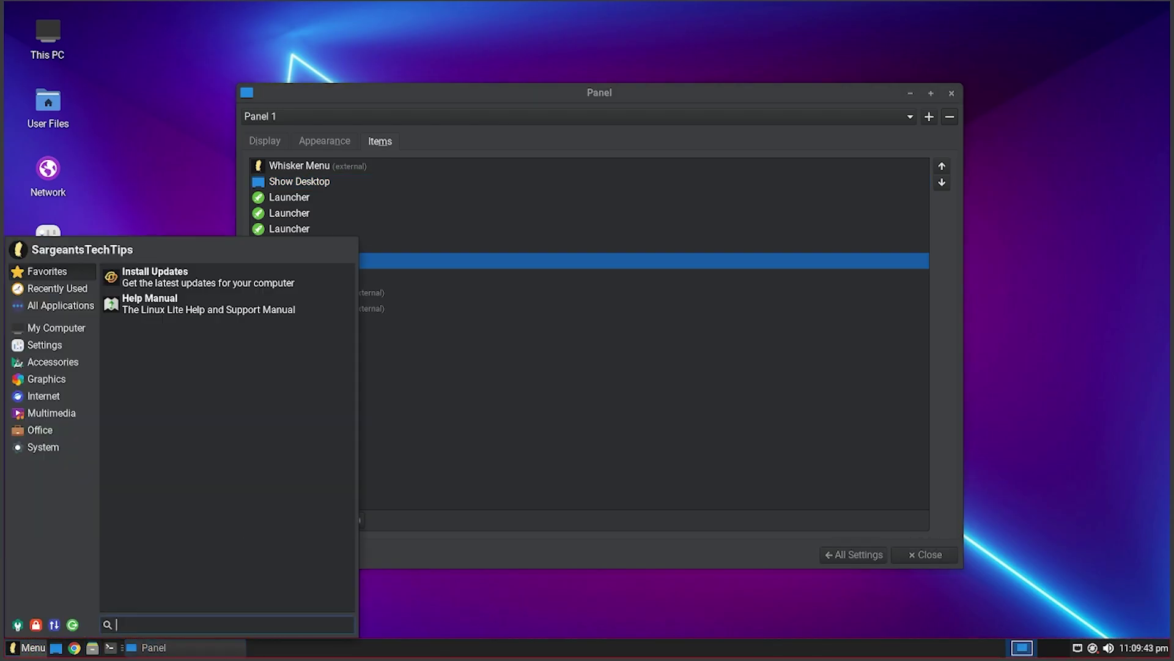
pyautogui.click(539, 421)
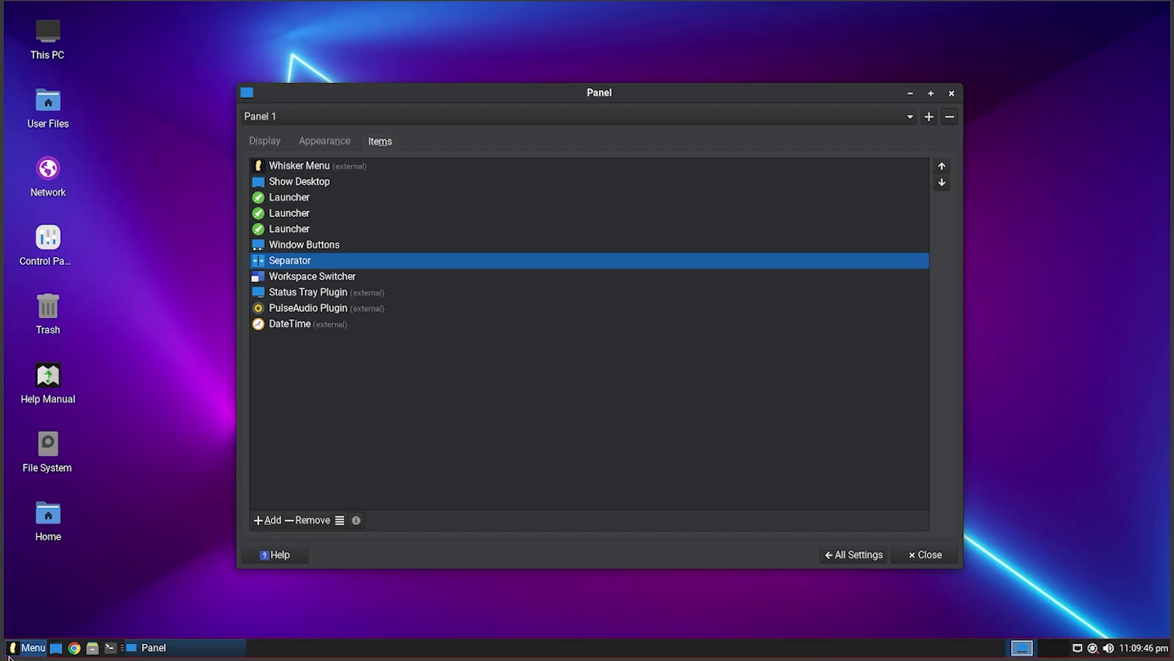
pyautogui.click(37, 647)
pyautogui.click(571, 427)
pyautogui.click(30, 647)
pyautogui.click(45, 344)
pyautogui.click(343, 202)
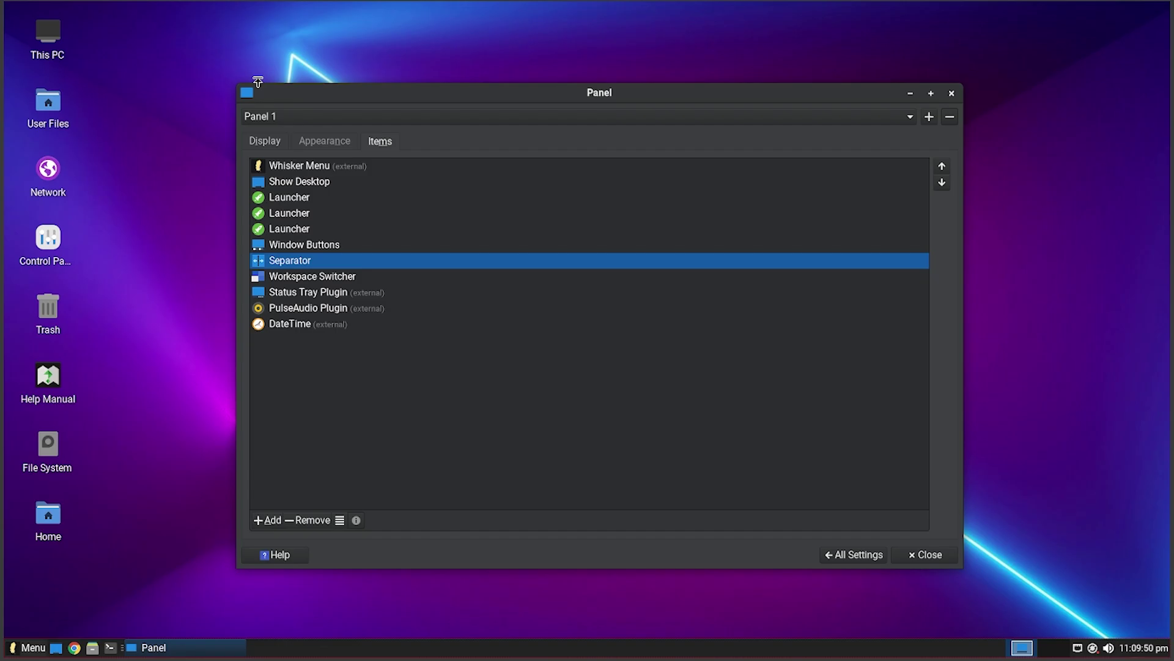
pyautogui.click(862, 554)
pyautogui.click(276, 173)
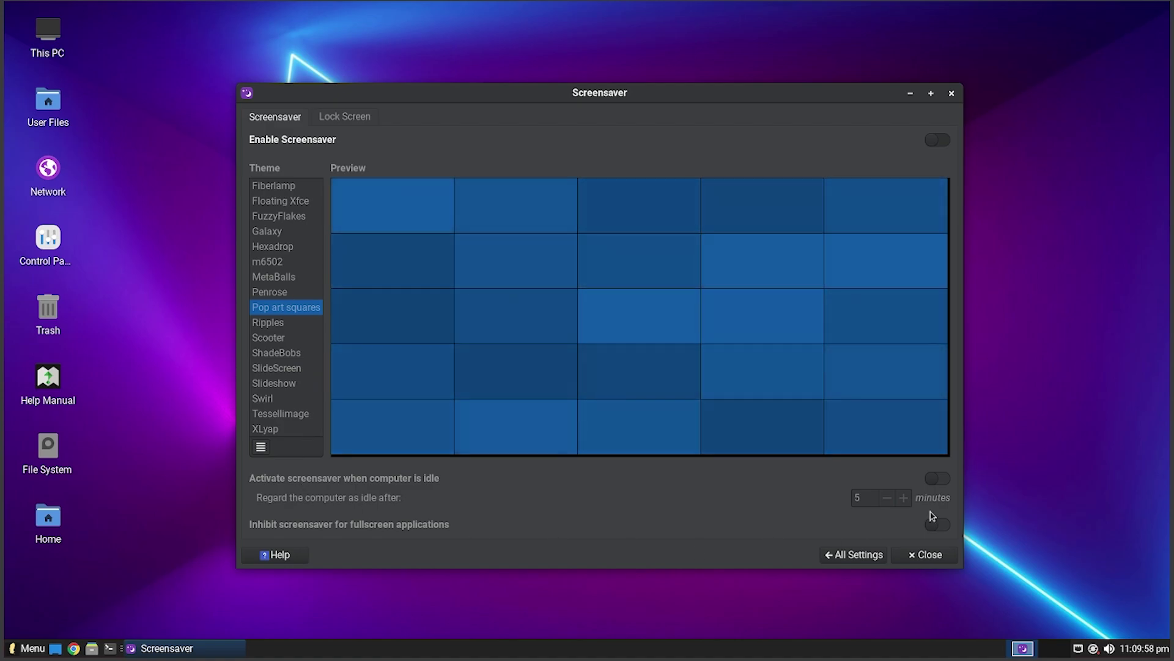
# - Glance at the lock screen settings, then turn the screensaver on
pyautogui.click(344, 117)
pyautogui.click(275, 117)
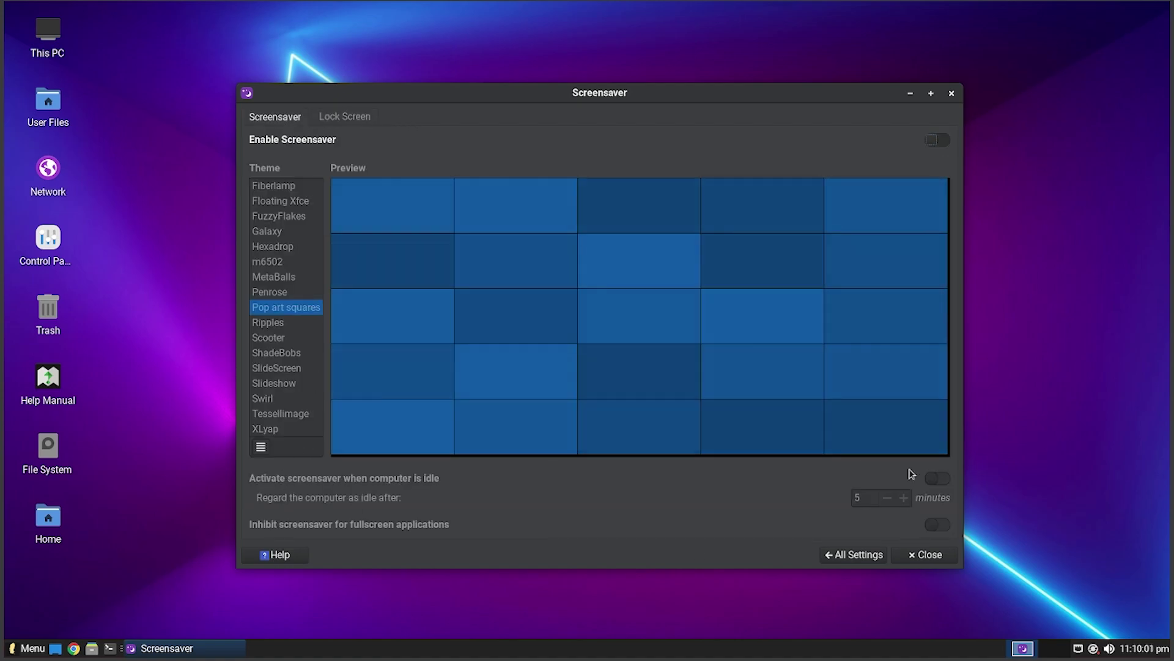
pyautogui.click(931, 142)
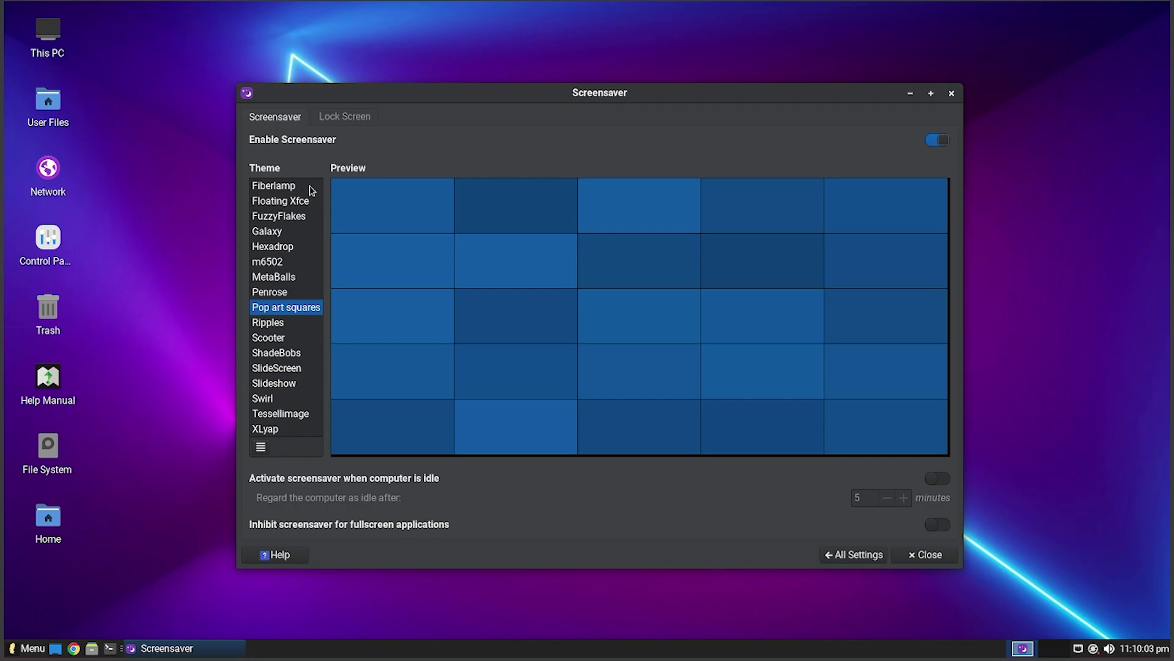
# - Preview the Floating Xfce, FuzzyFlakes, Galaxy, Hexadrop, m6502, MetaBalls and Penrose screensaver themes
pyautogui.click(278, 201)
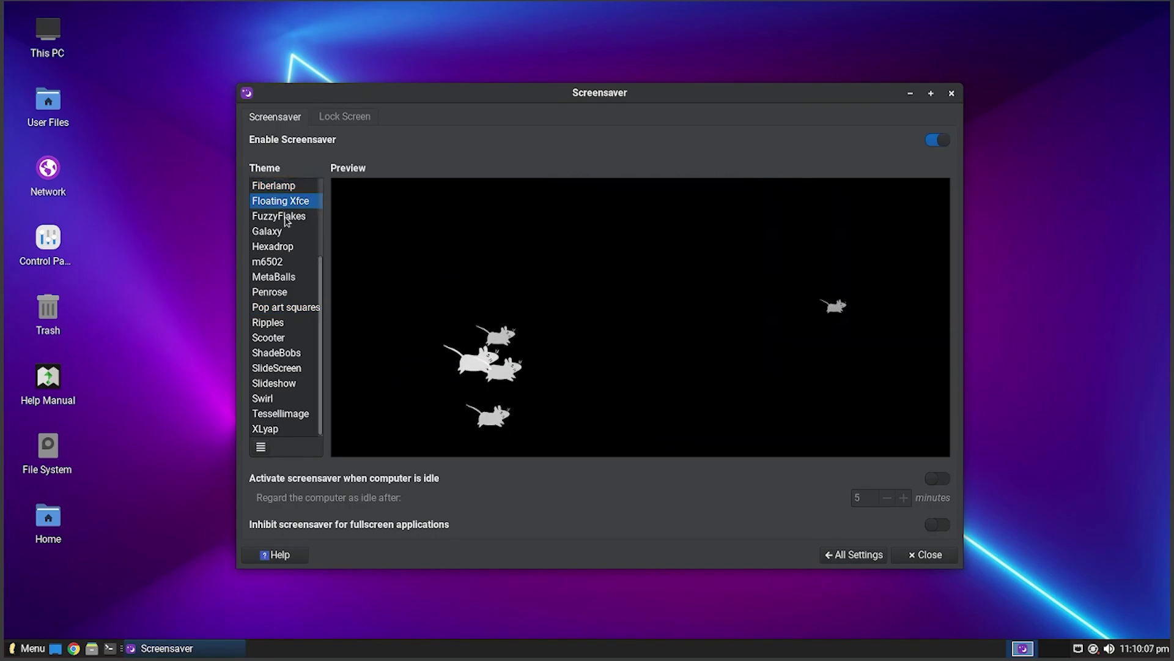
pyautogui.click(284, 218)
pyautogui.click(283, 231)
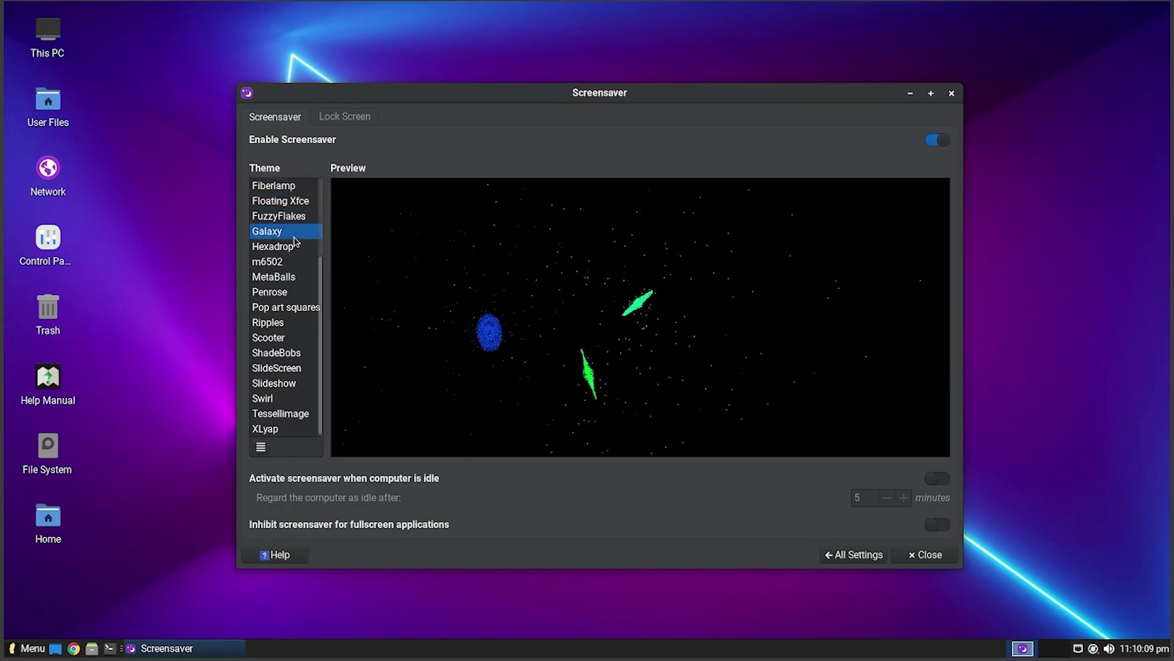
pyautogui.click(284, 247)
pyautogui.click(289, 262)
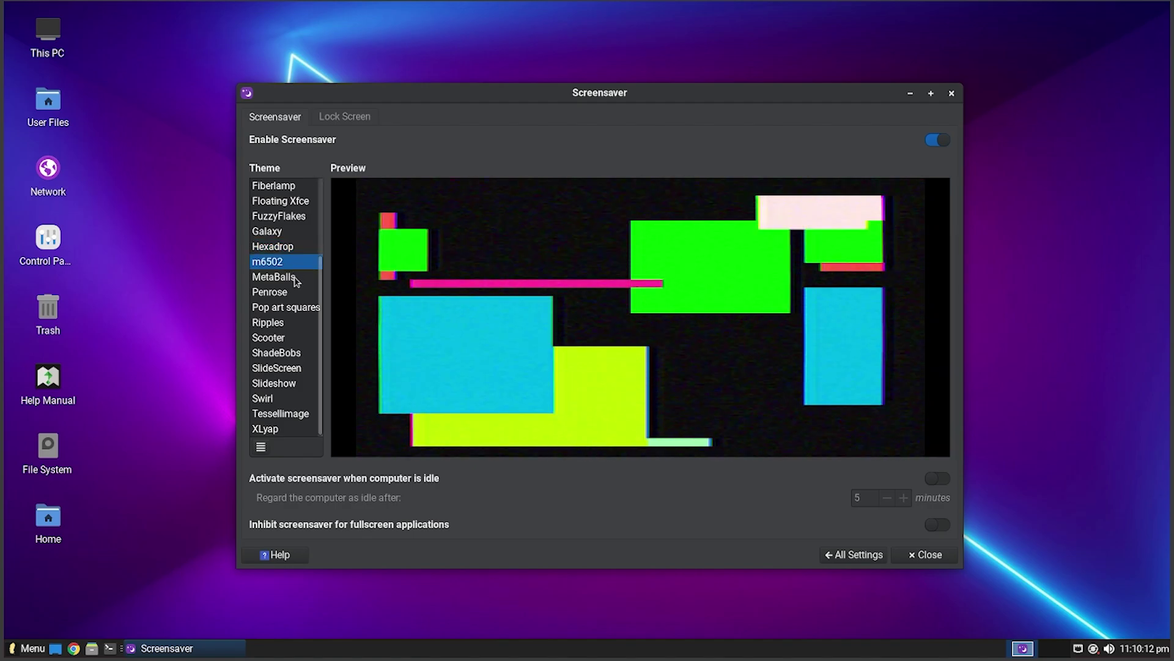
pyautogui.click(293, 278)
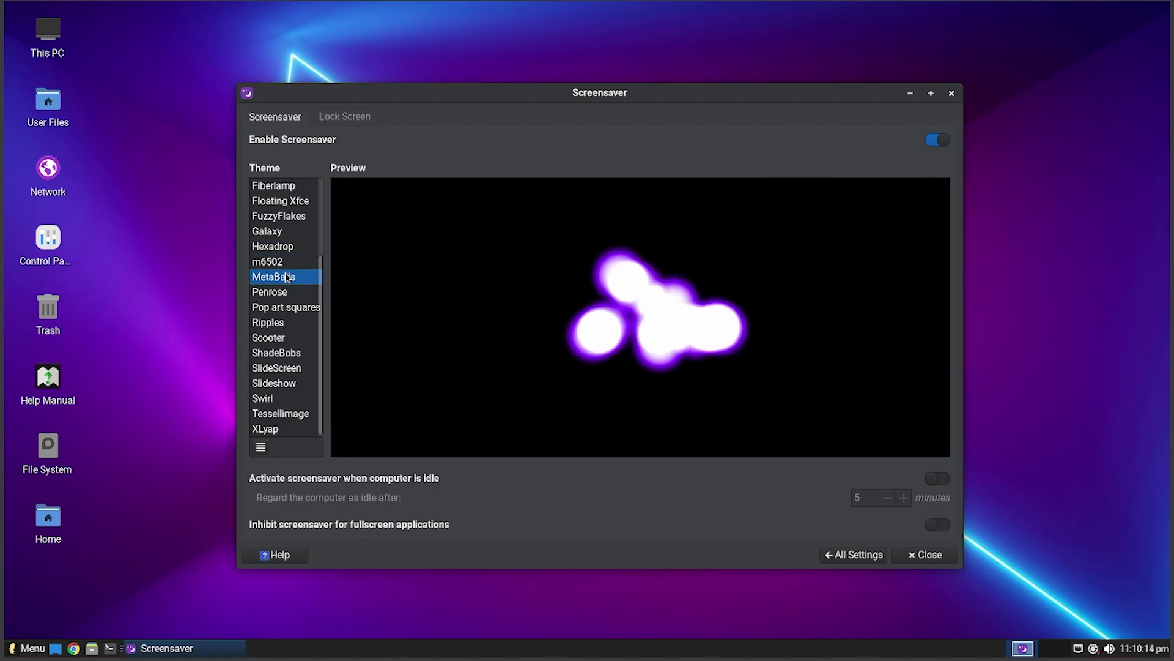
pyautogui.click(284, 292)
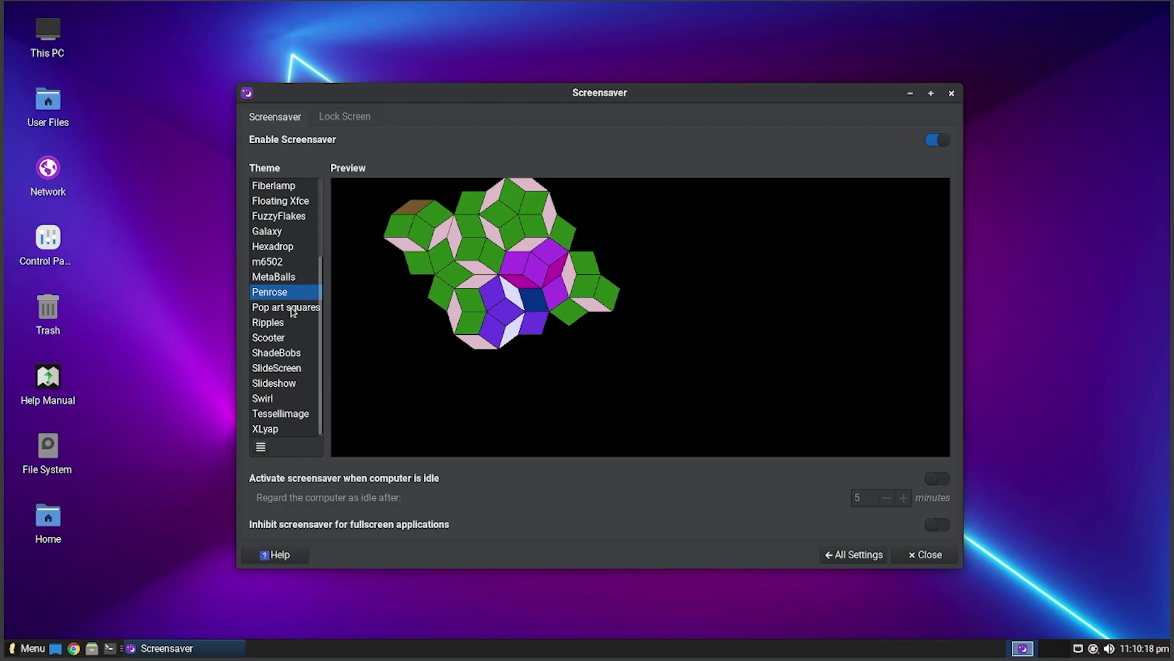
# - Preview Pop art squares through Tessellimage, then settle on the XLyap theme
pyautogui.click(286, 307)
pyautogui.click(290, 324)
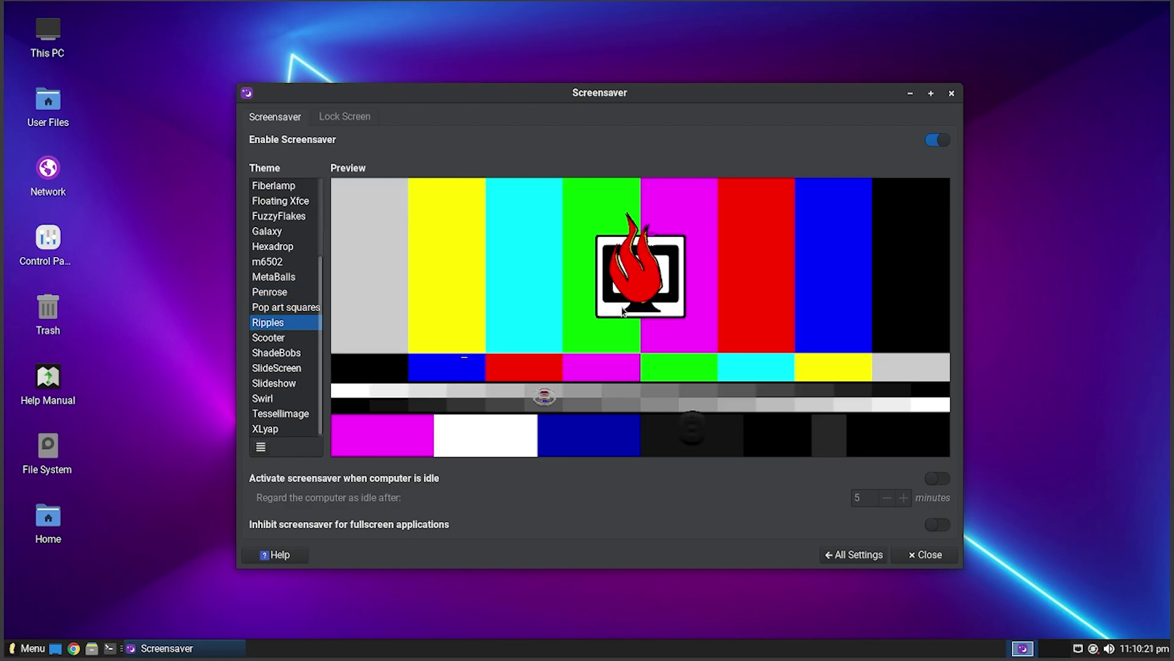
pyautogui.click(294, 353)
pyautogui.click(292, 368)
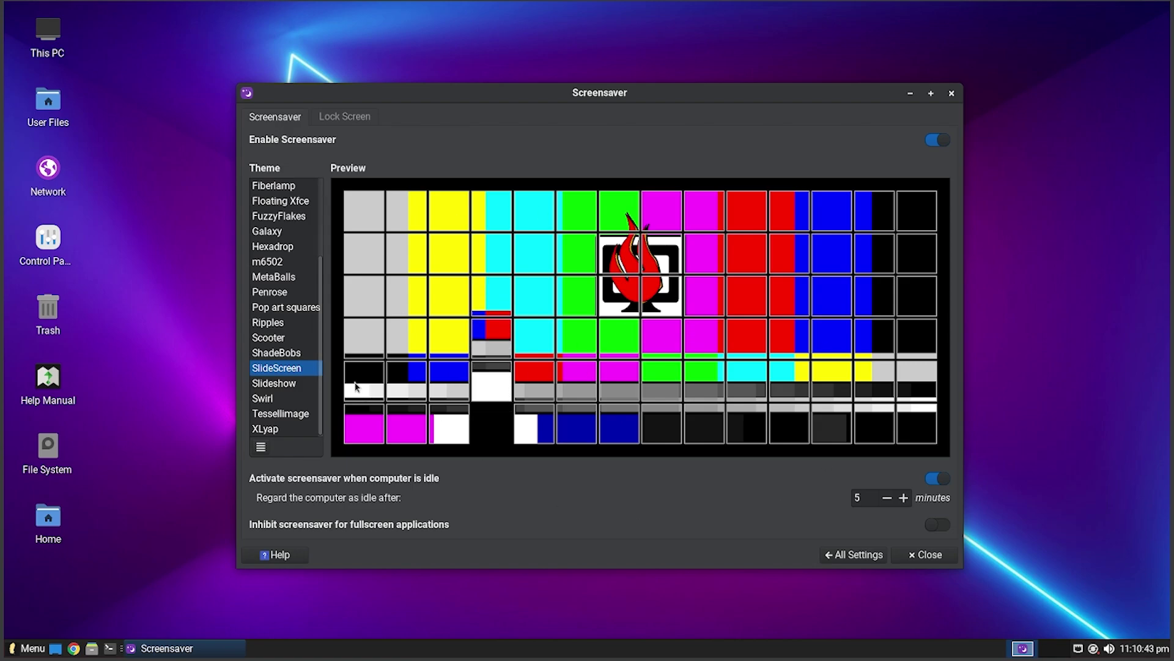
pyautogui.click(311, 384)
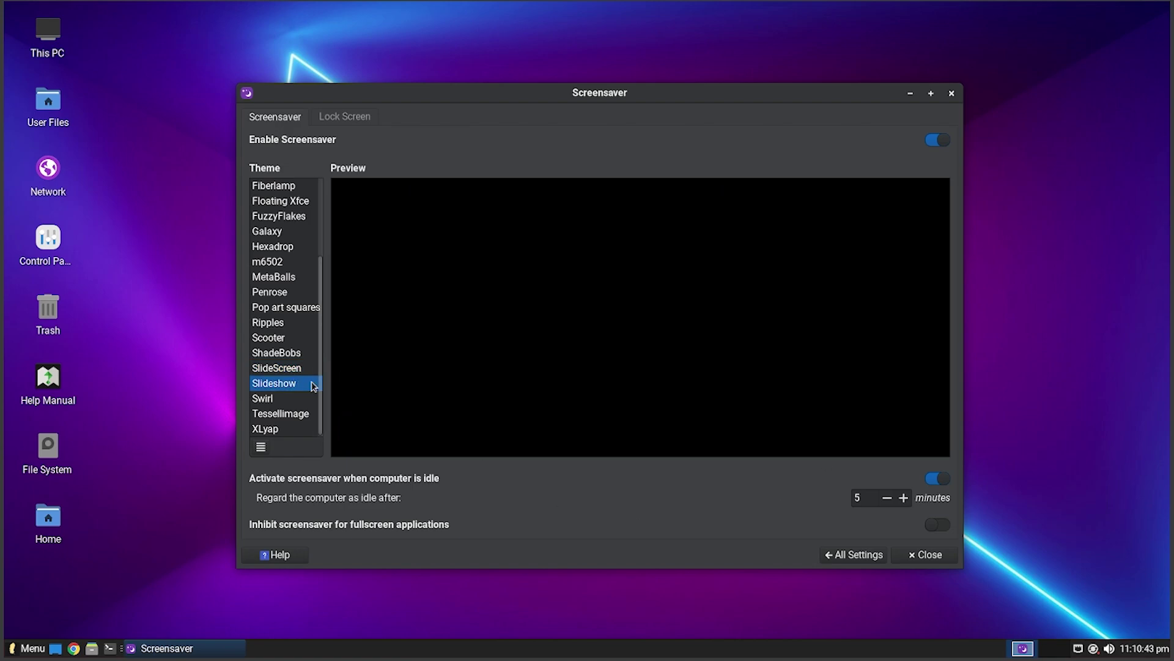
pyautogui.click(287, 398)
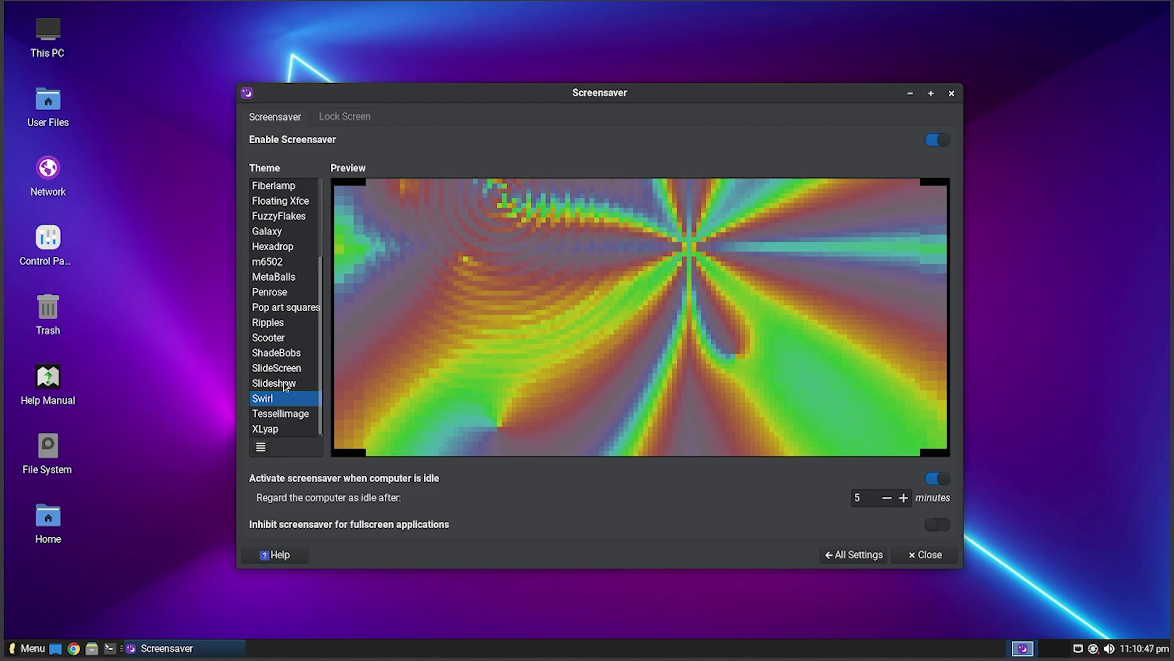
pyautogui.click(280, 414)
pyautogui.click(269, 429)
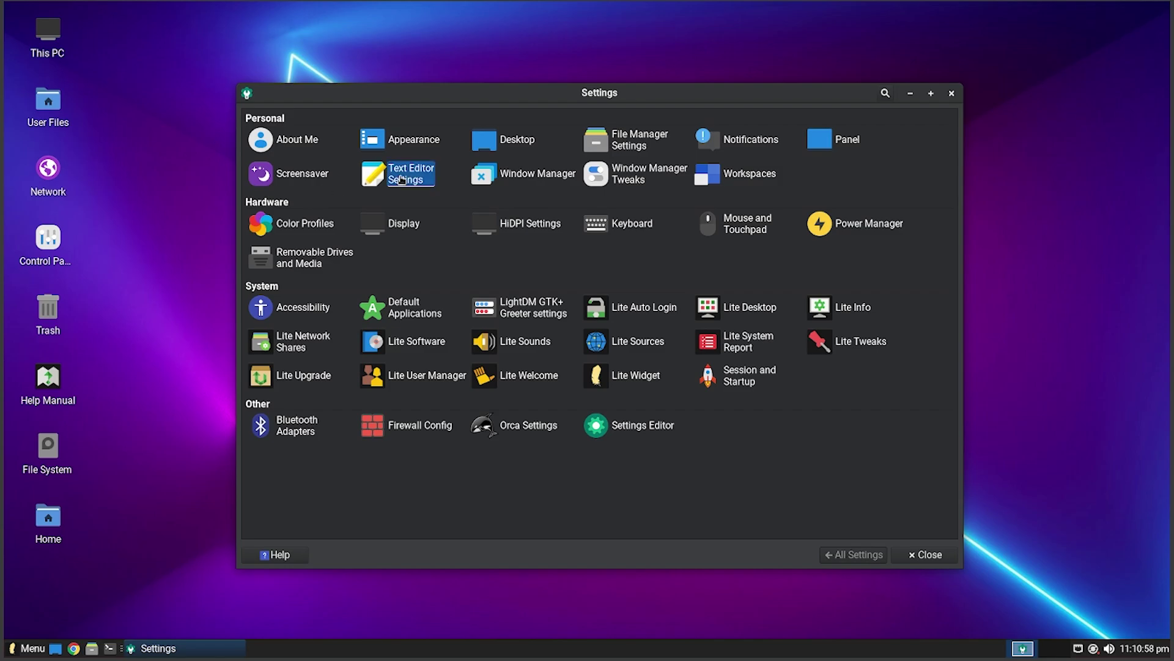
# - Browse the Text Editor preferences pages (View, Editor, Window, File, Plugins) and close it
pyautogui.click(394, 174)
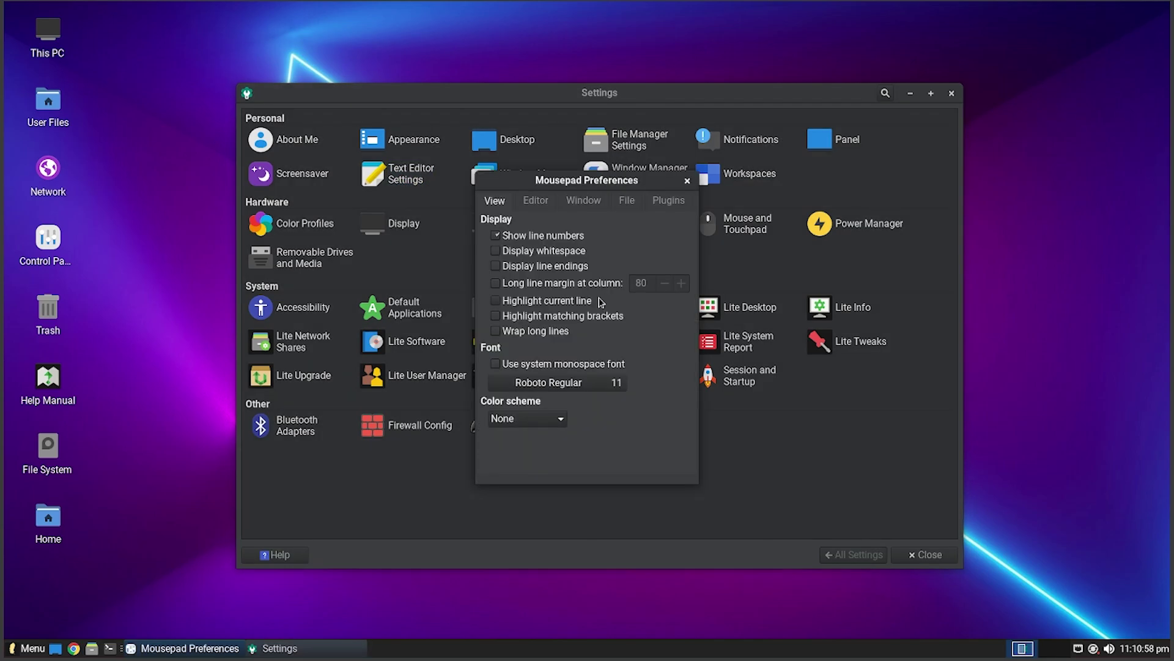
pyautogui.click(549, 202)
pyautogui.click(584, 201)
pyautogui.click(627, 200)
pyautogui.click(668, 201)
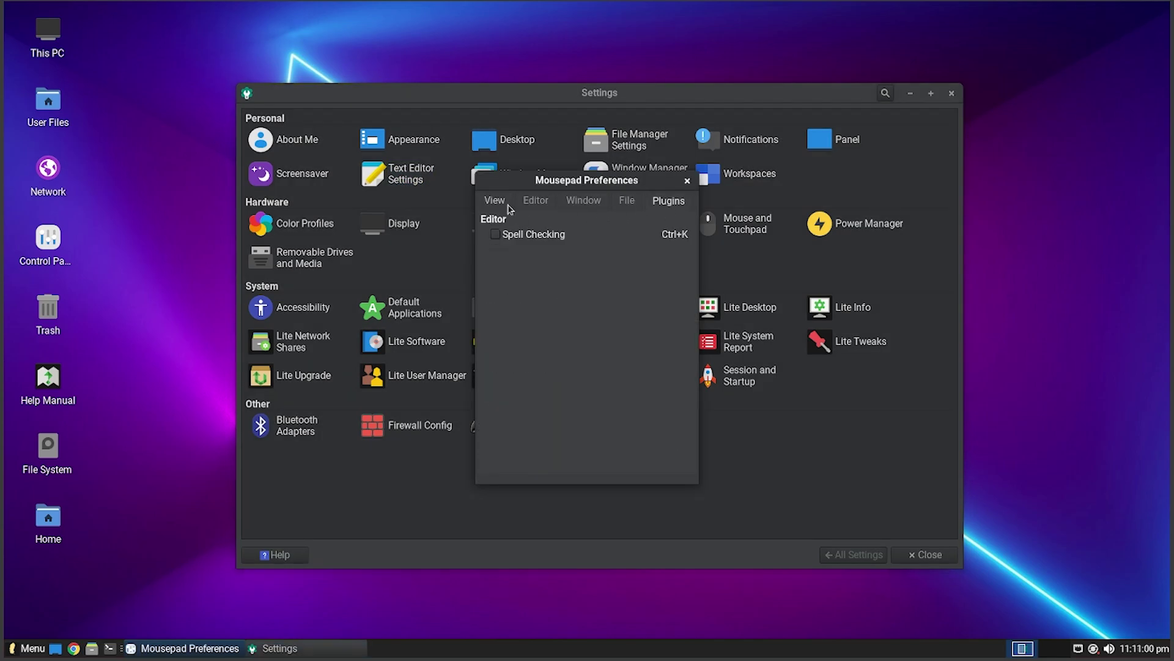
pyautogui.click(494, 201)
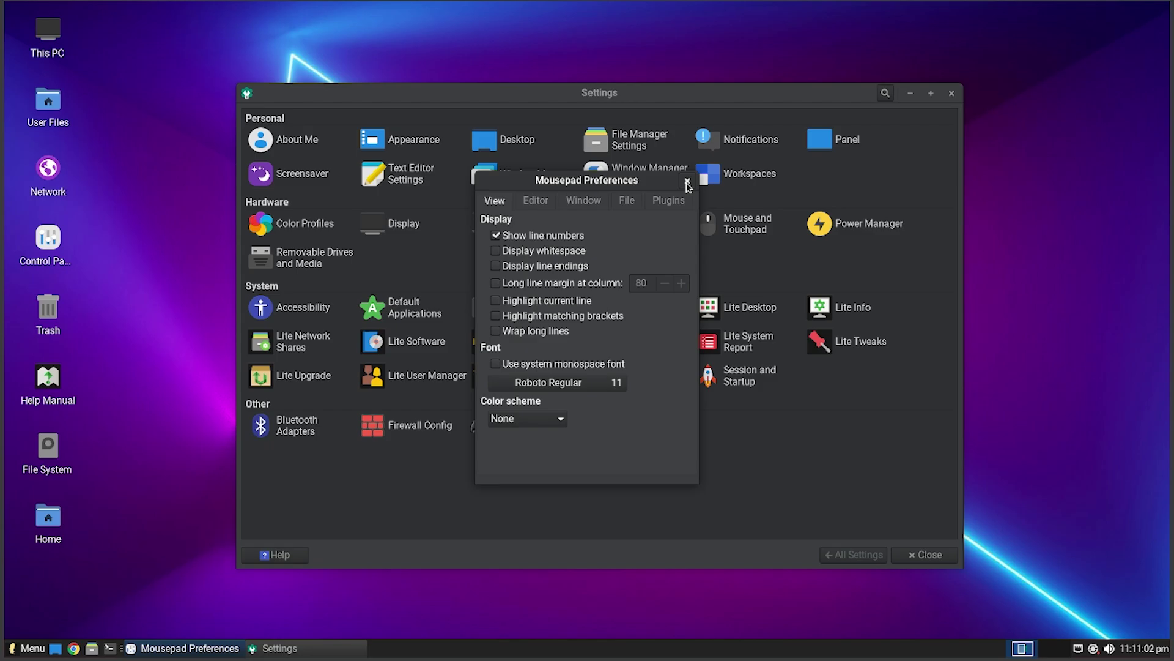
pyautogui.click(684, 180)
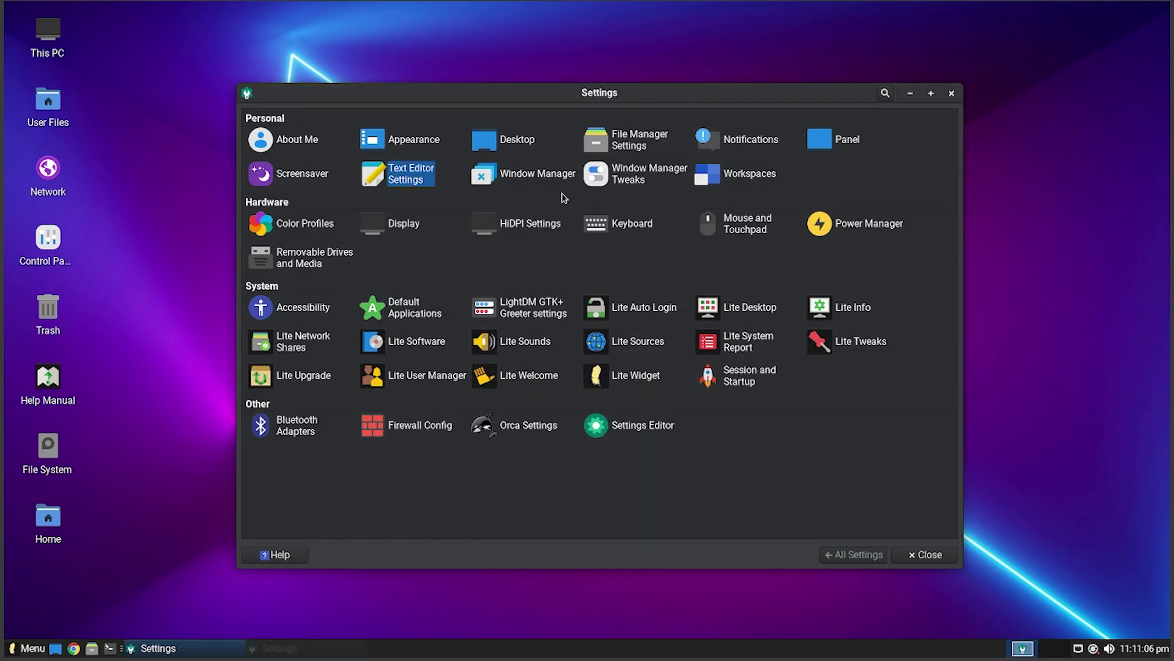
# - Try the Kokodi, Materia, Materia-dark, Materia-light-compact, Greybird-compact, Default and Daloa window themes
pyautogui.click(520, 176)
pyautogui.click(325, 293)
pyautogui.click(322, 308)
pyautogui.click(324, 338)
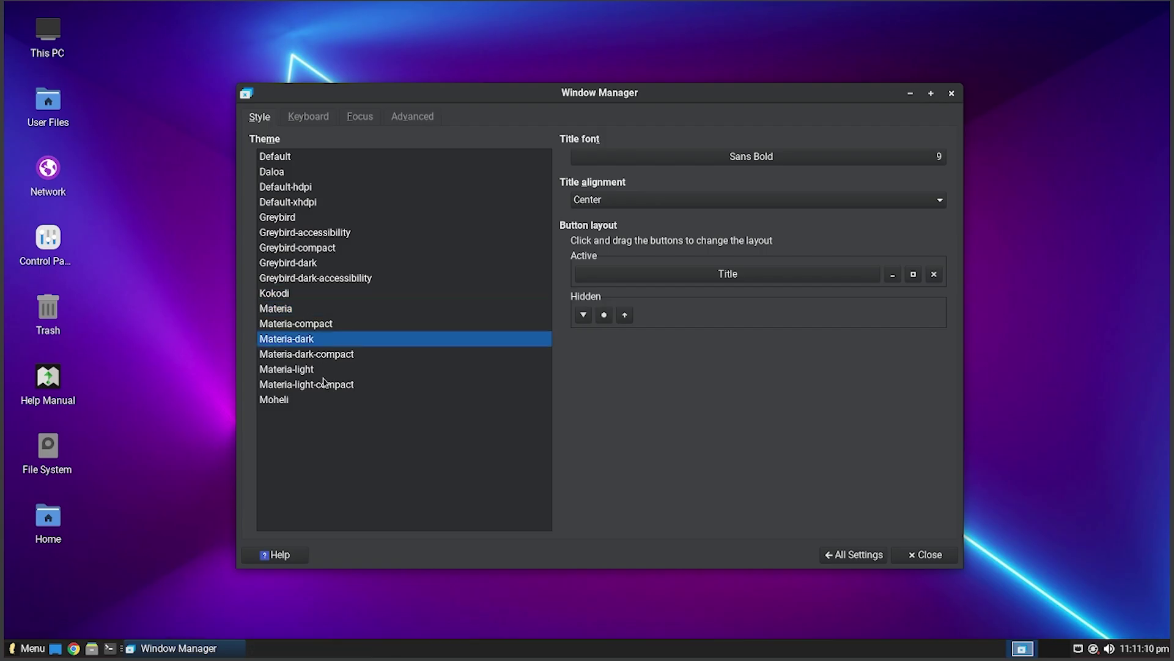
pyautogui.click(315, 384)
pyautogui.click(346, 339)
pyautogui.click(351, 247)
pyautogui.click(352, 156)
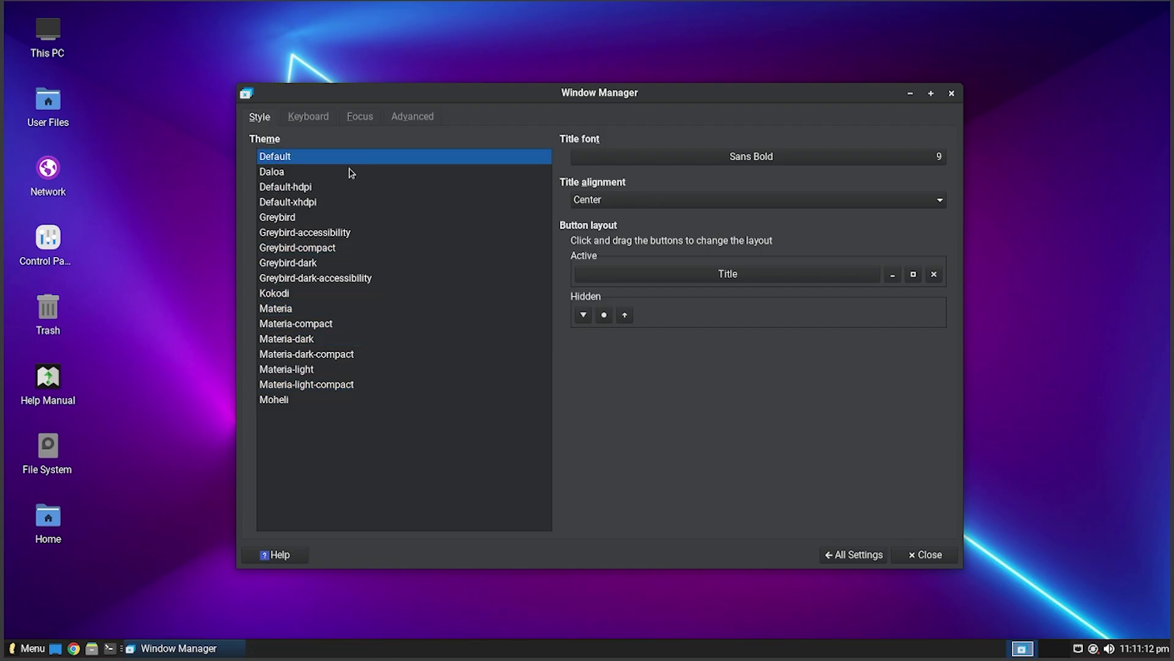
pyautogui.click(342, 171)
pyautogui.click(333, 308)
# - View the Window Manager Keyboard, Focus and Advanced pages, then return to the overview
pyautogui.click(309, 116)
pyautogui.click(361, 118)
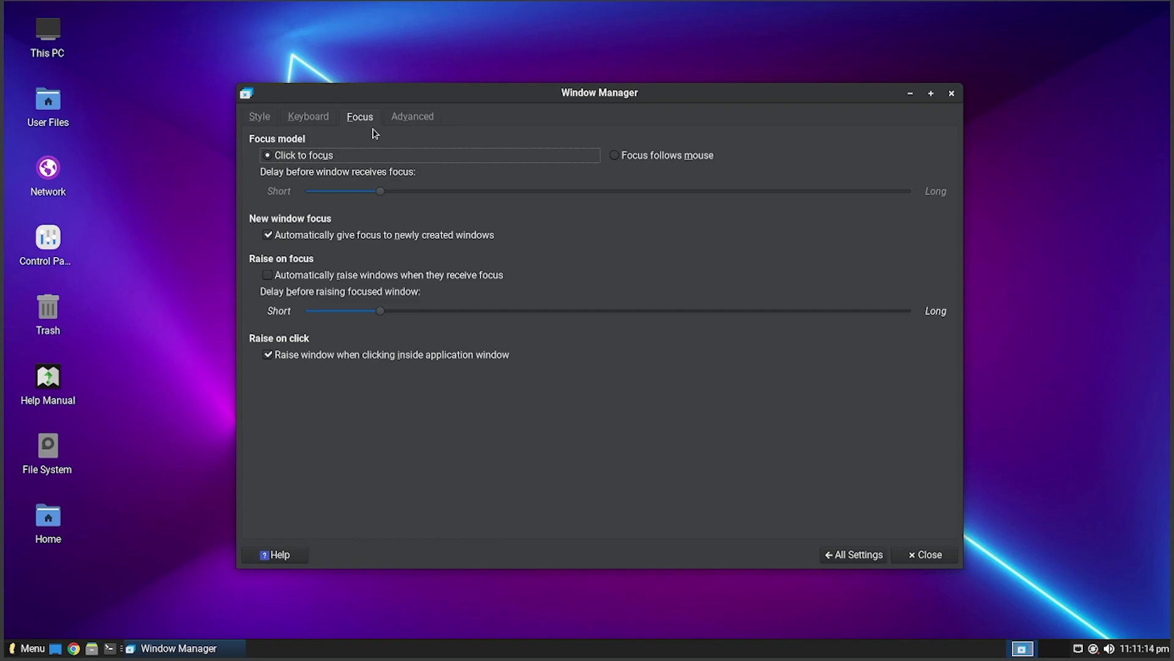
pyautogui.click(412, 118)
pyautogui.click(267, 124)
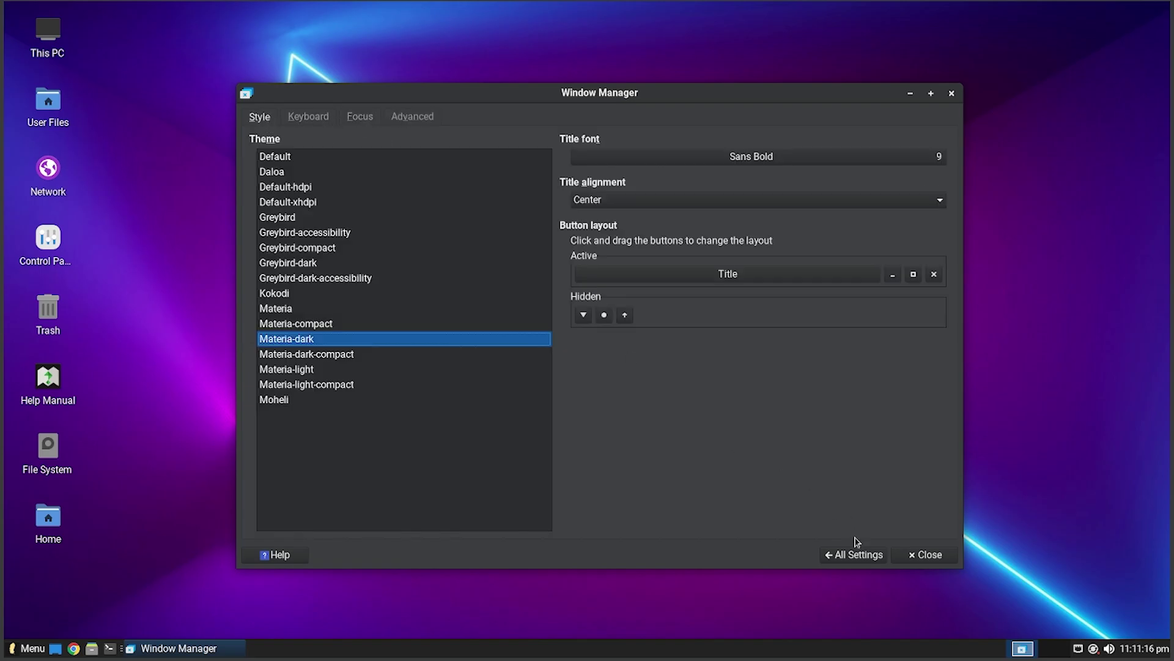
pyautogui.click(855, 554)
# - Review the Window Manager Tweaks pages (Focus, Accessibility, Workspaces, Compositor), then open Workspaces
pyautogui.click(648, 174)
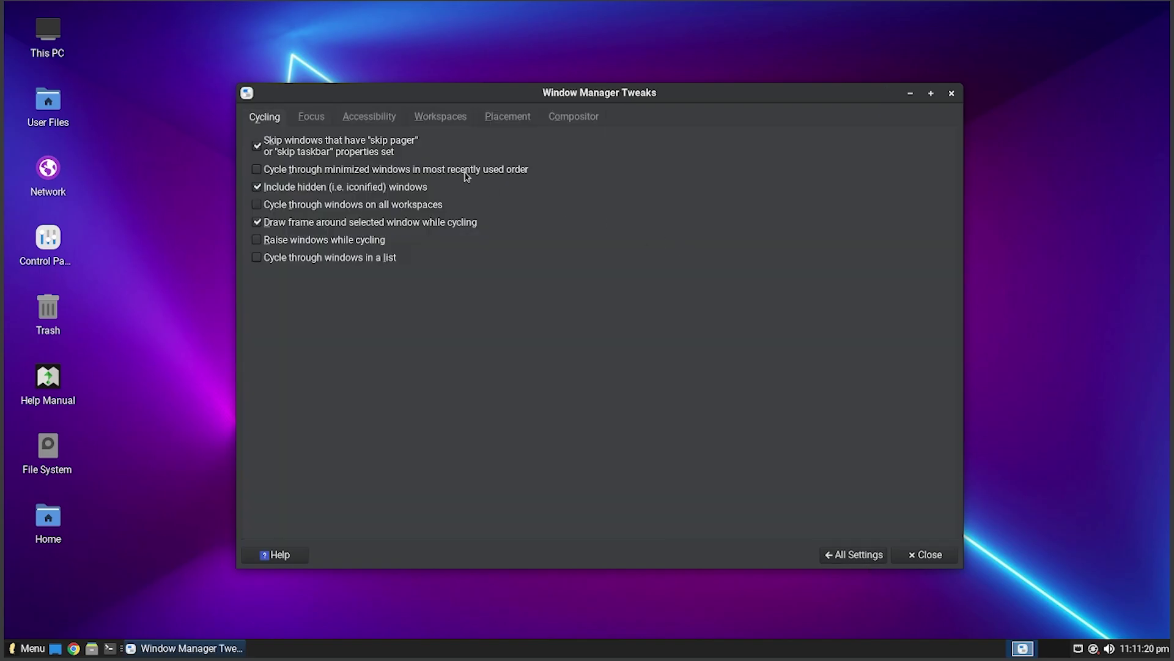
pyautogui.click(311, 116)
pyautogui.click(370, 117)
pyautogui.click(441, 116)
pyautogui.click(574, 116)
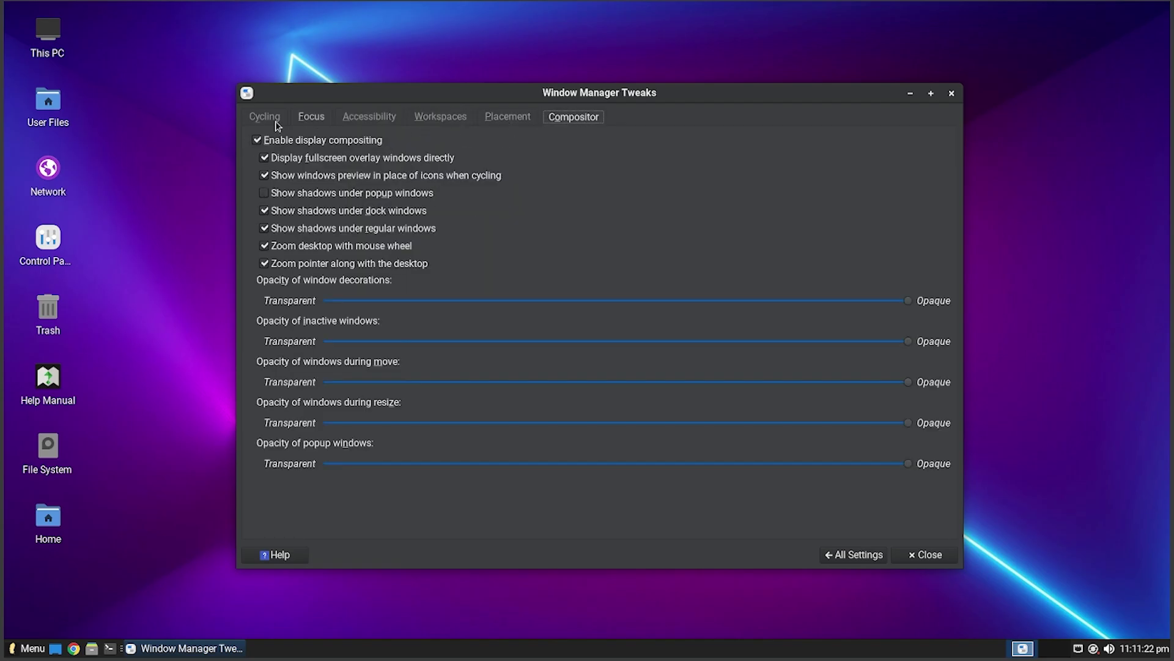
pyautogui.click(275, 119)
pyautogui.click(855, 555)
pyautogui.click(744, 179)
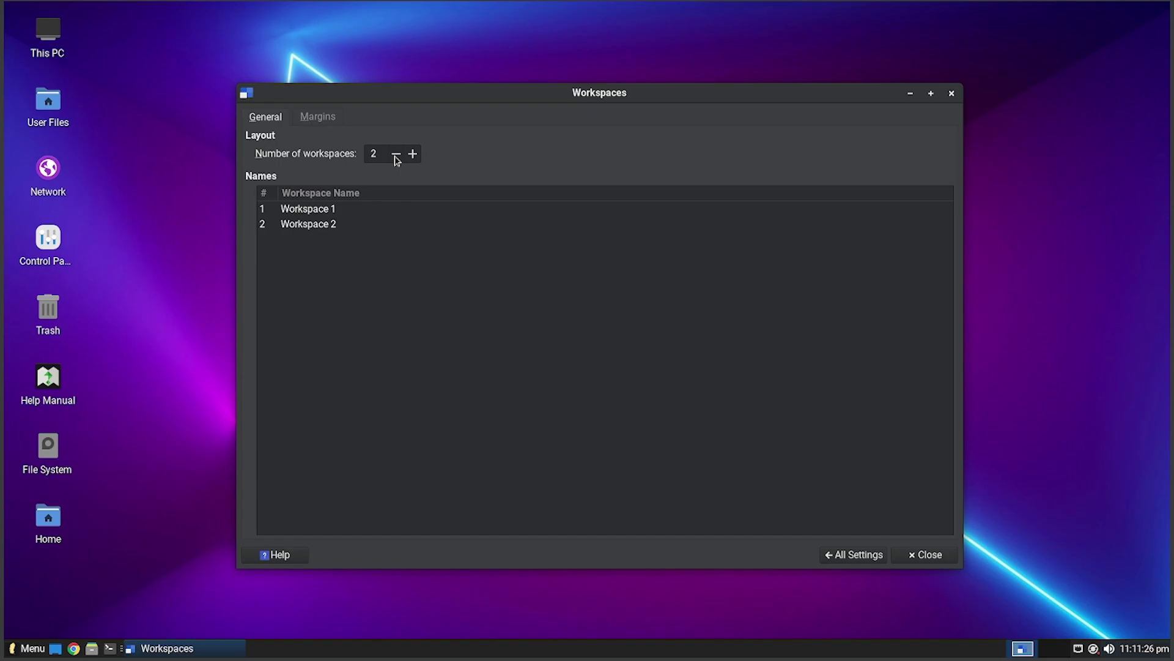
# - Add a third and fourth workspace, briefly switching to an empty one and back
pyautogui.click(413, 154)
pyautogui.click(1015, 648)
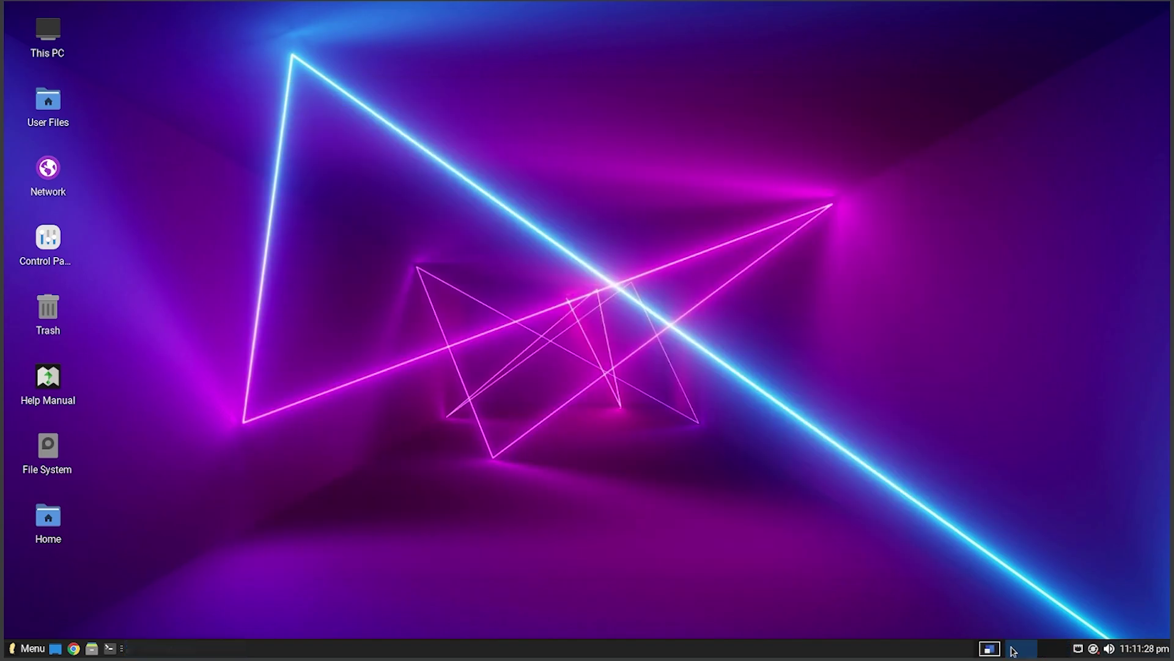
pyautogui.click(982, 650)
pyautogui.click(413, 154)
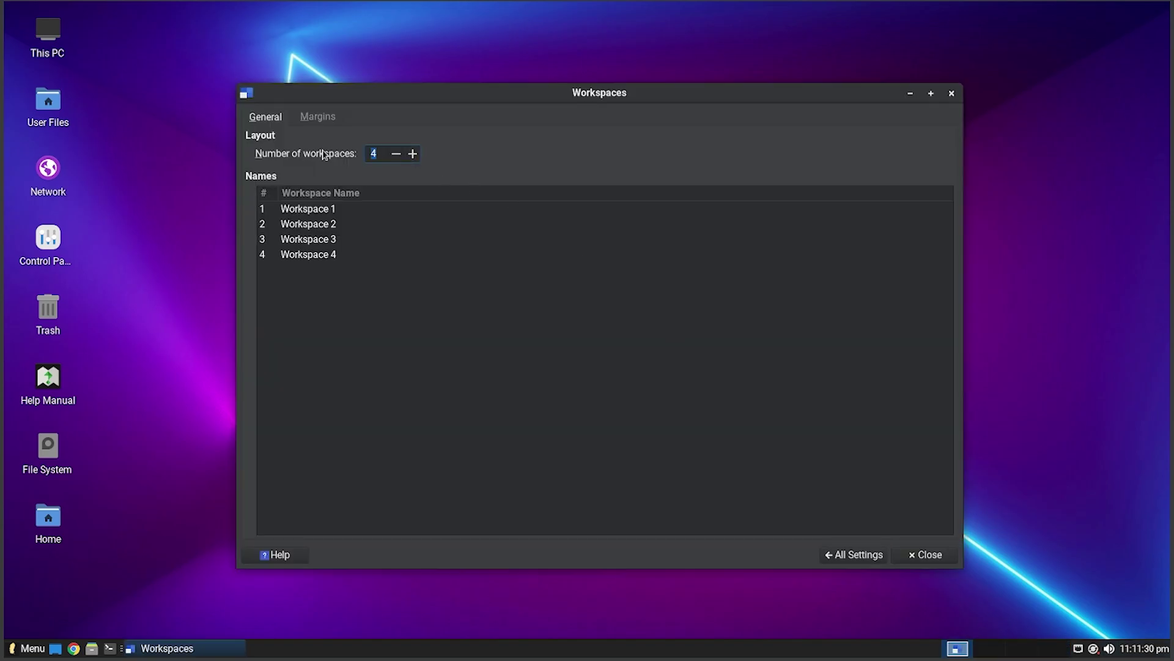
# - Enter 100 as the number of workspaces, then bring it back down to 2
pyautogui.write('100')
pyautogui.scroll(-20, 654, 462)
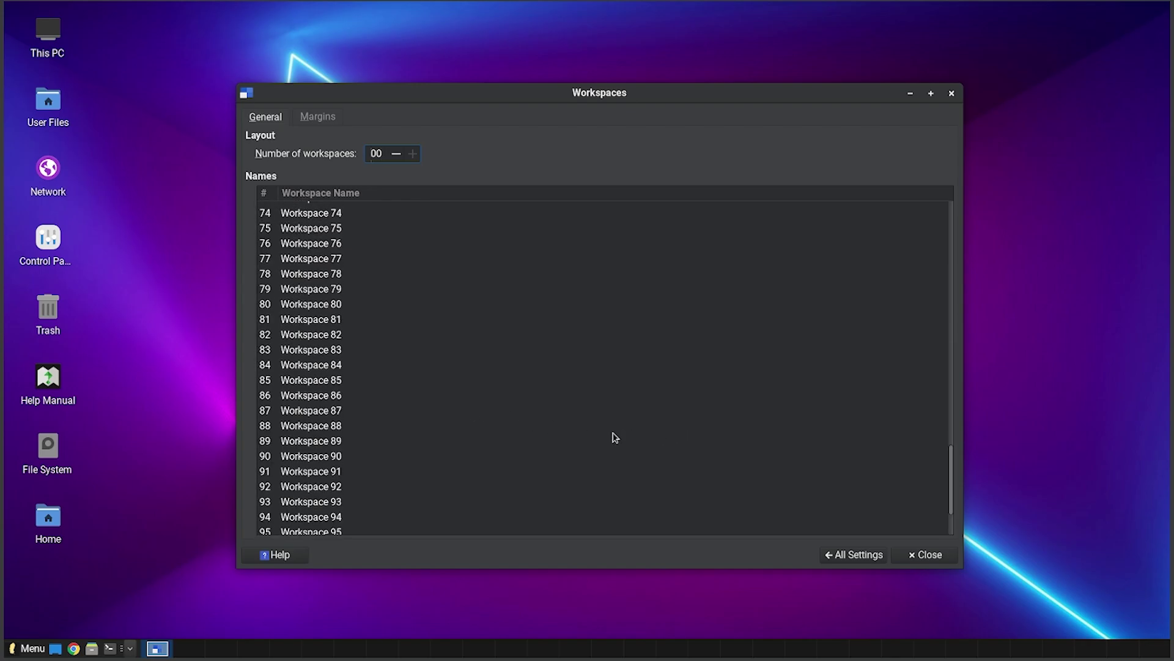
pyautogui.press('BackSpace')
pyautogui.press('BackSpace')
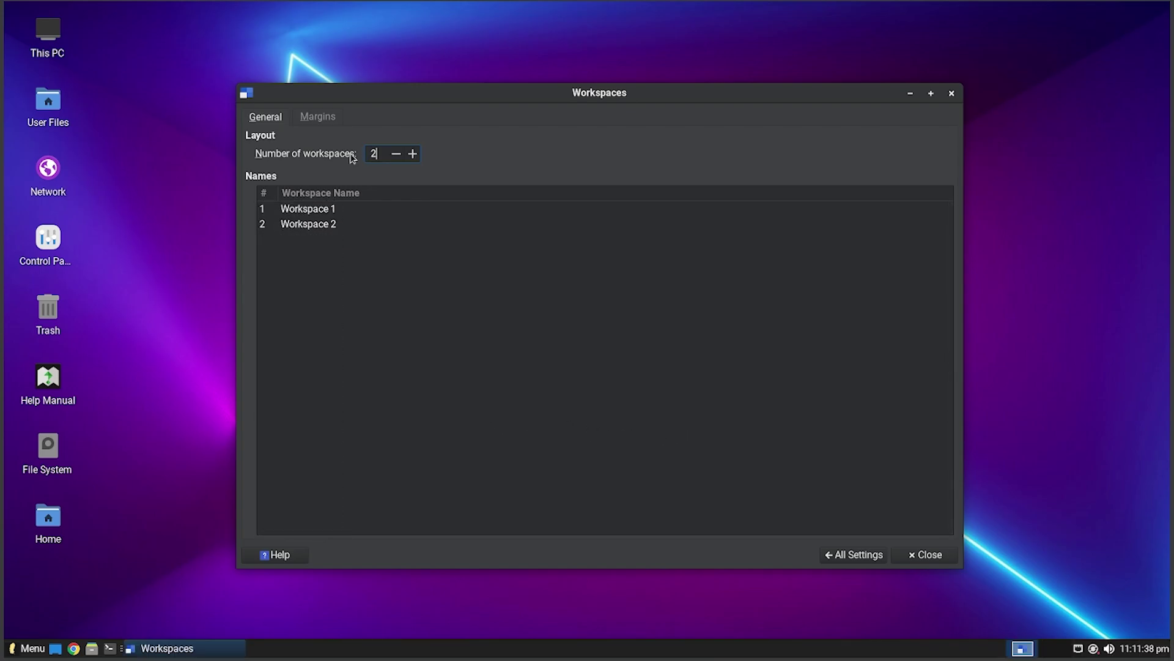
pyautogui.click(446, 191)
# - Look over the workspace Margins settings and return to the Settings overview
pyautogui.click(307, 116)
pyautogui.click(271, 117)
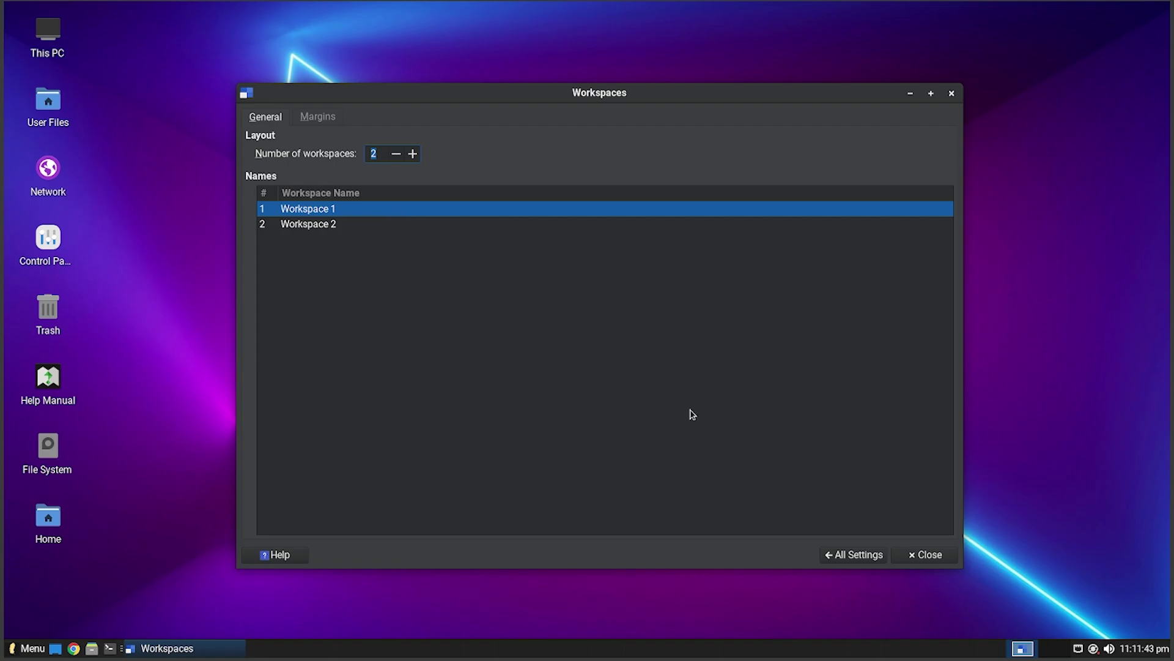
pyautogui.click(317, 117)
pyautogui.click(265, 117)
pyautogui.click(845, 557)
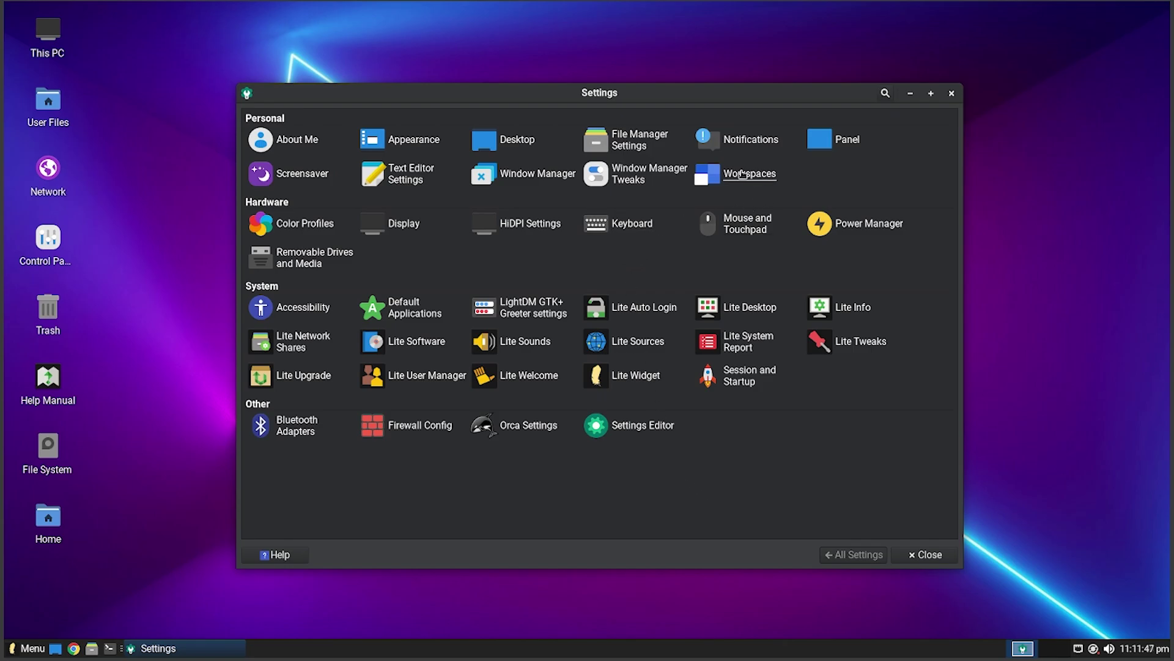
# - Check Color Profiles, then in Display keep 1920x1080 resolution and 1x scale
pyautogui.click(314, 228)
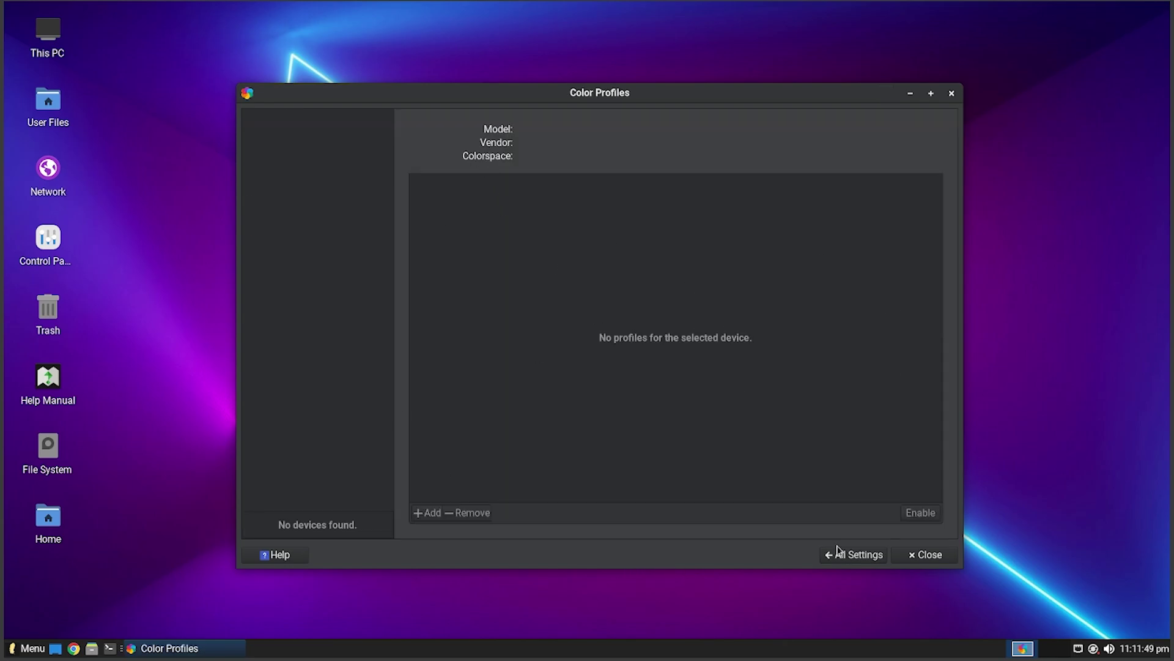
pyautogui.click(856, 558)
pyautogui.click(401, 225)
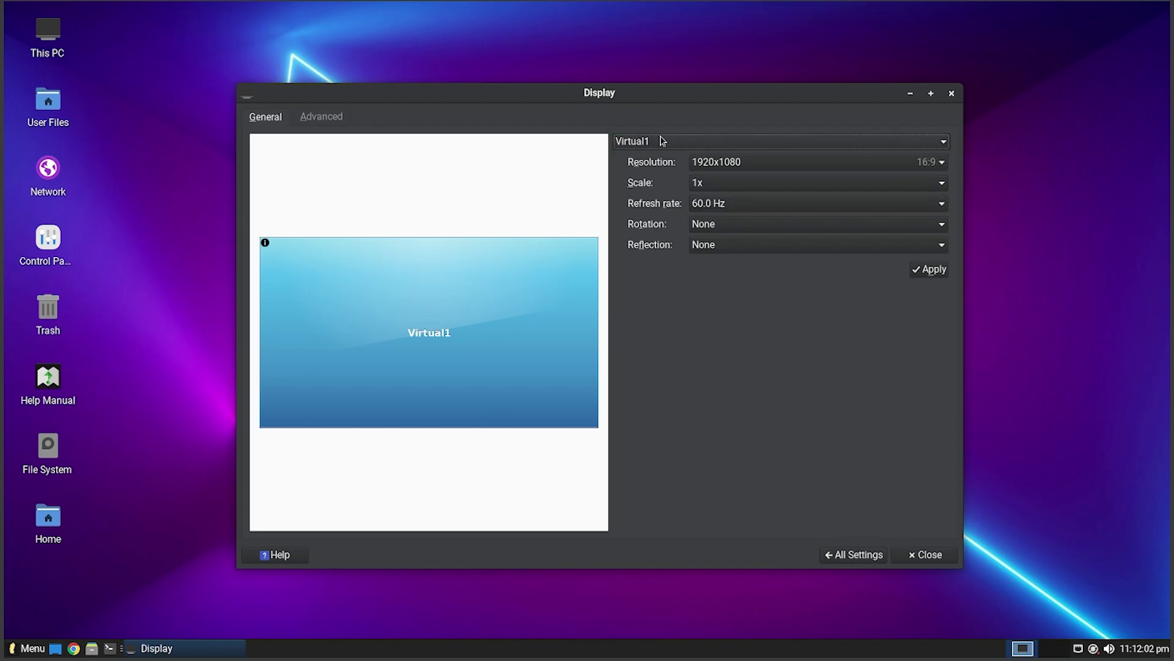
pyautogui.click(725, 169)
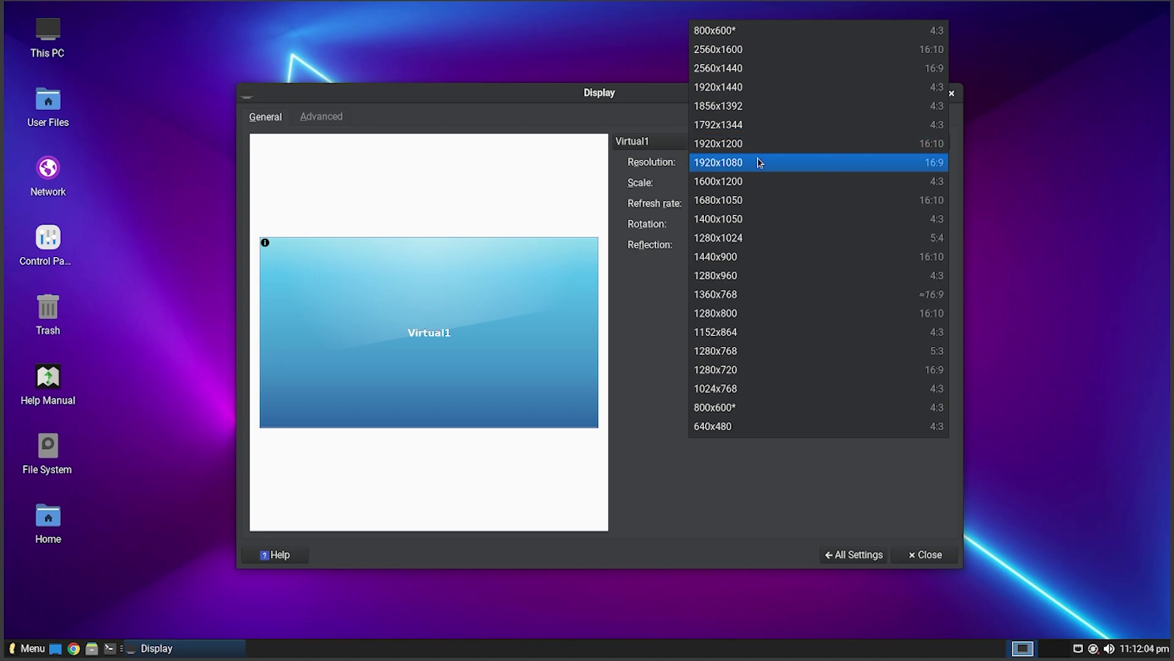
pyautogui.click(759, 162)
pyautogui.click(713, 188)
pyautogui.click(740, 184)
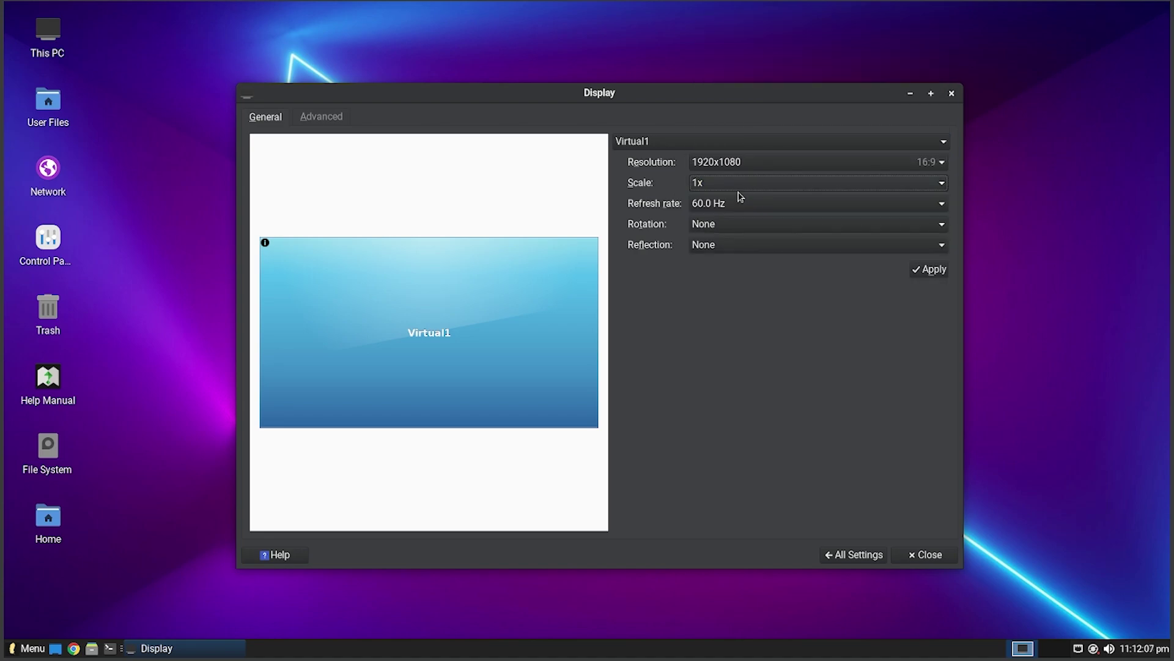
# - Keep the screen unrotated and unreflected, then bring up HiDPI Settings
pyautogui.click(734, 224)
pyautogui.click(766, 233)
pyautogui.click(740, 245)
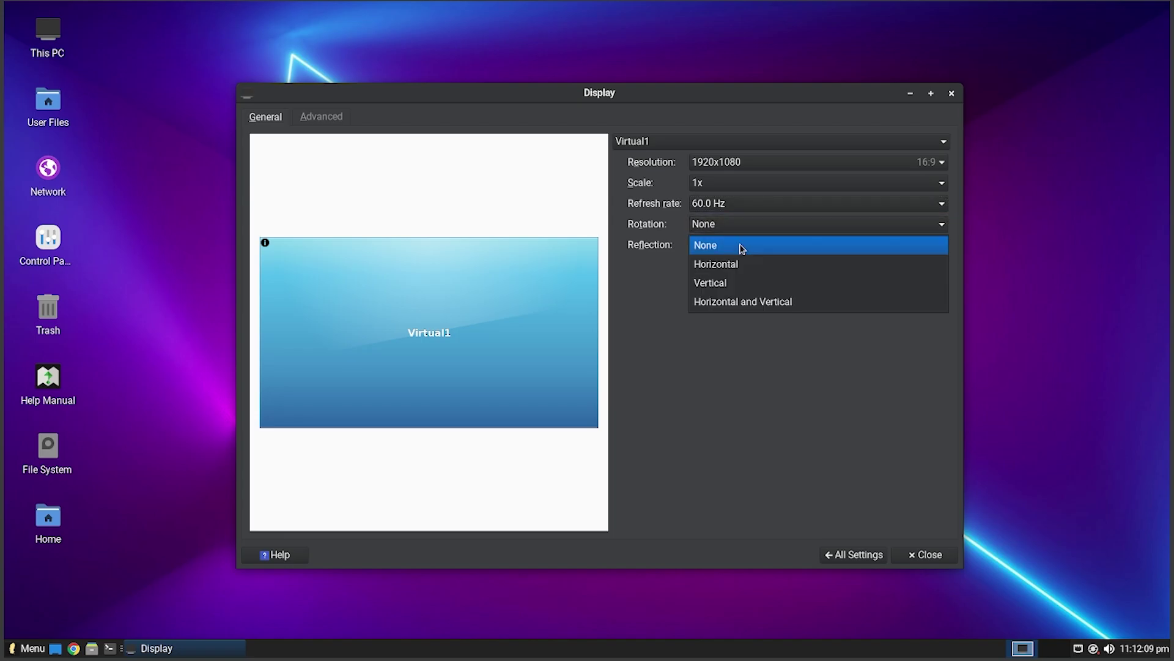
pyautogui.click(749, 248)
pyautogui.click(743, 146)
pyautogui.click(745, 154)
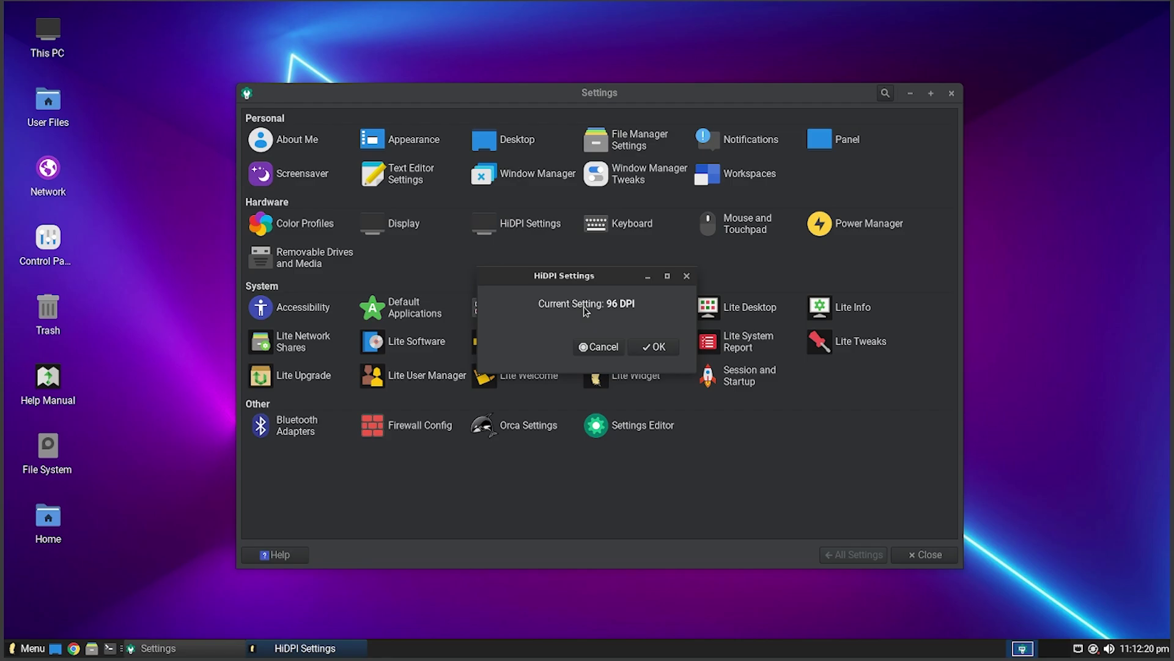
# - Open Mouse and Touchpad and keep VirtualBox mouse integration as the pointing device
pyautogui.click(655, 347)
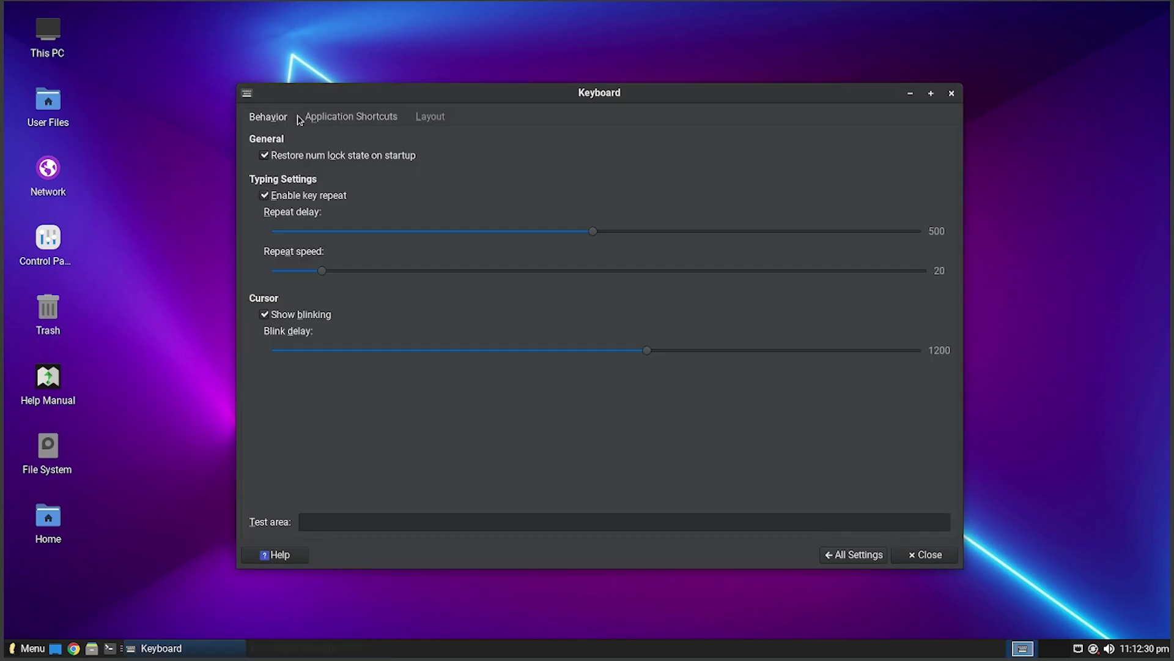
pyautogui.click(395, 117)
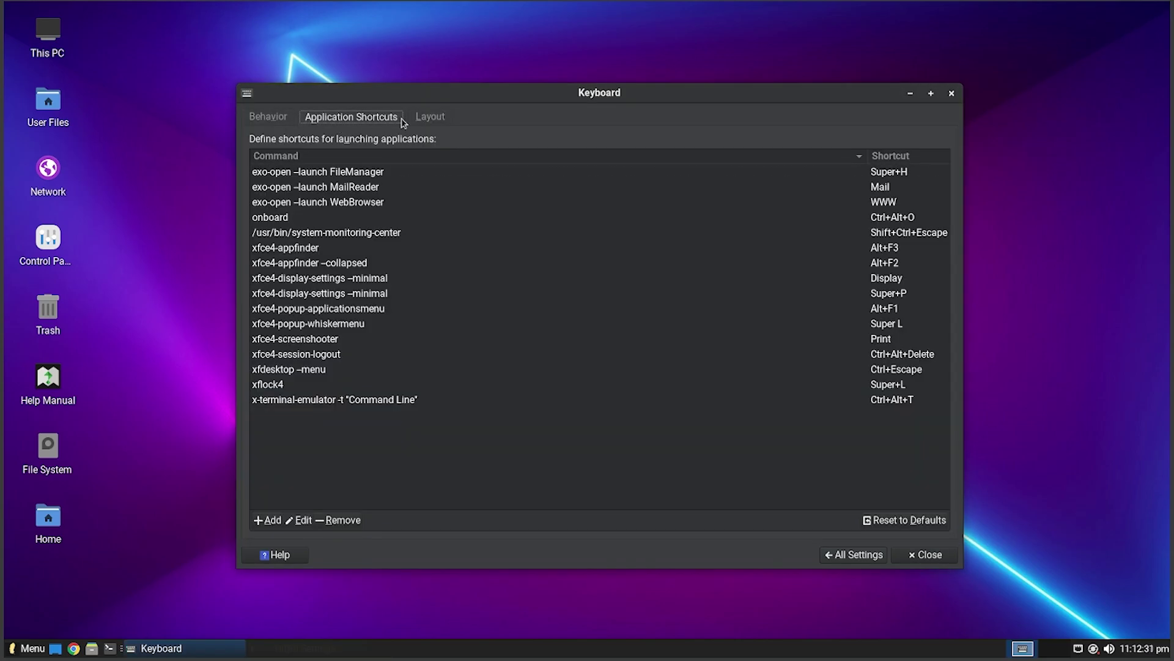
pyautogui.click(284, 116)
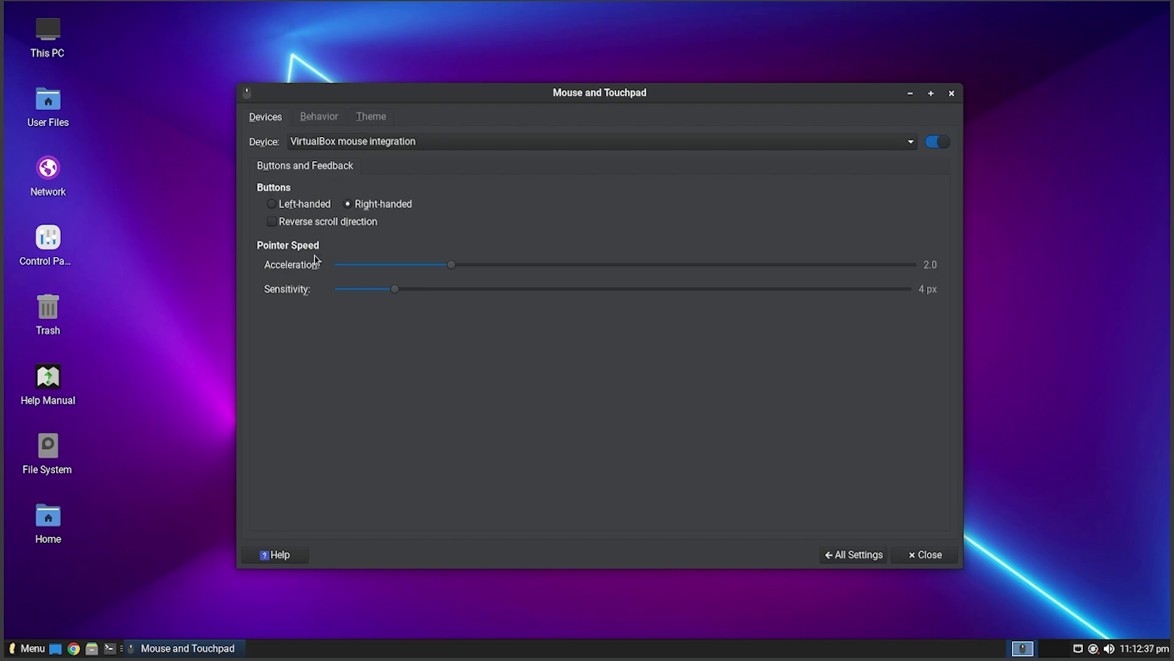
pyautogui.click(379, 140)
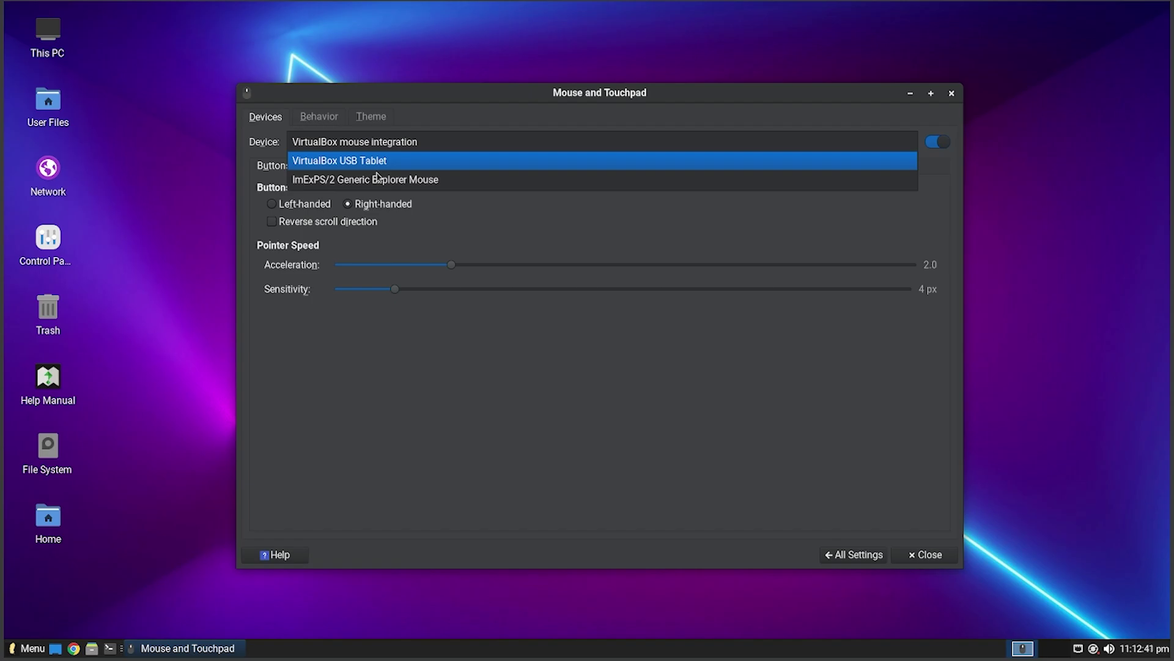
pyautogui.click(624, 249)
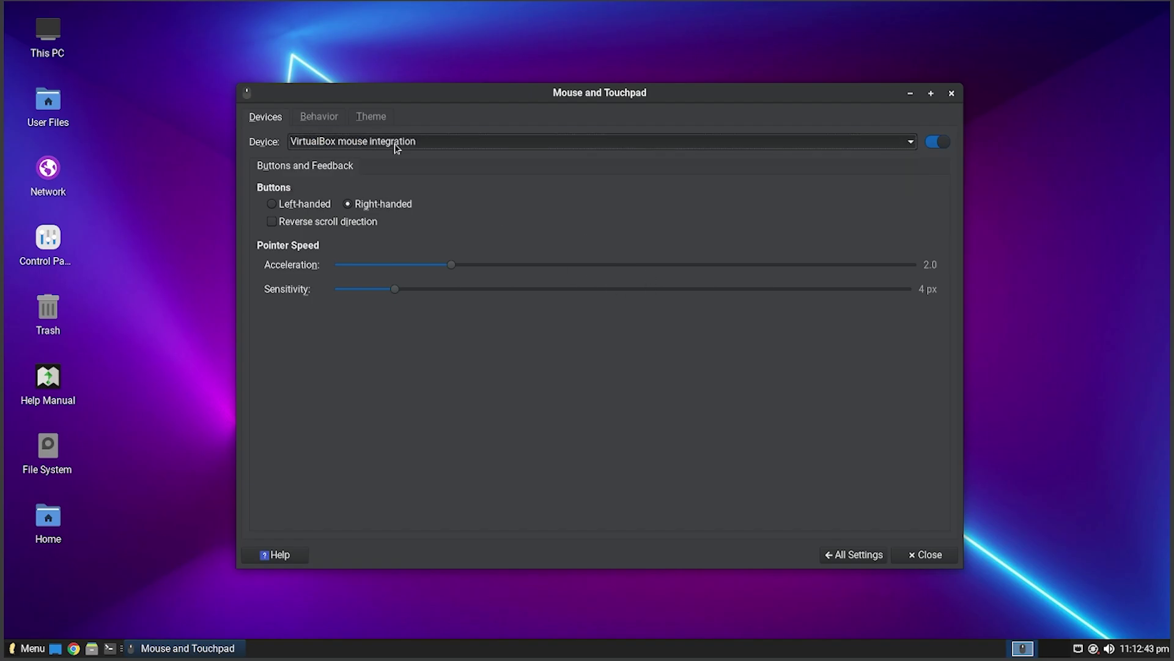
pyautogui.click(397, 147)
pyautogui.click(720, 227)
# - Preview Openzone Fire, apply the Openzone Black mouse theme, then open Power Manager
pyautogui.click(330, 117)
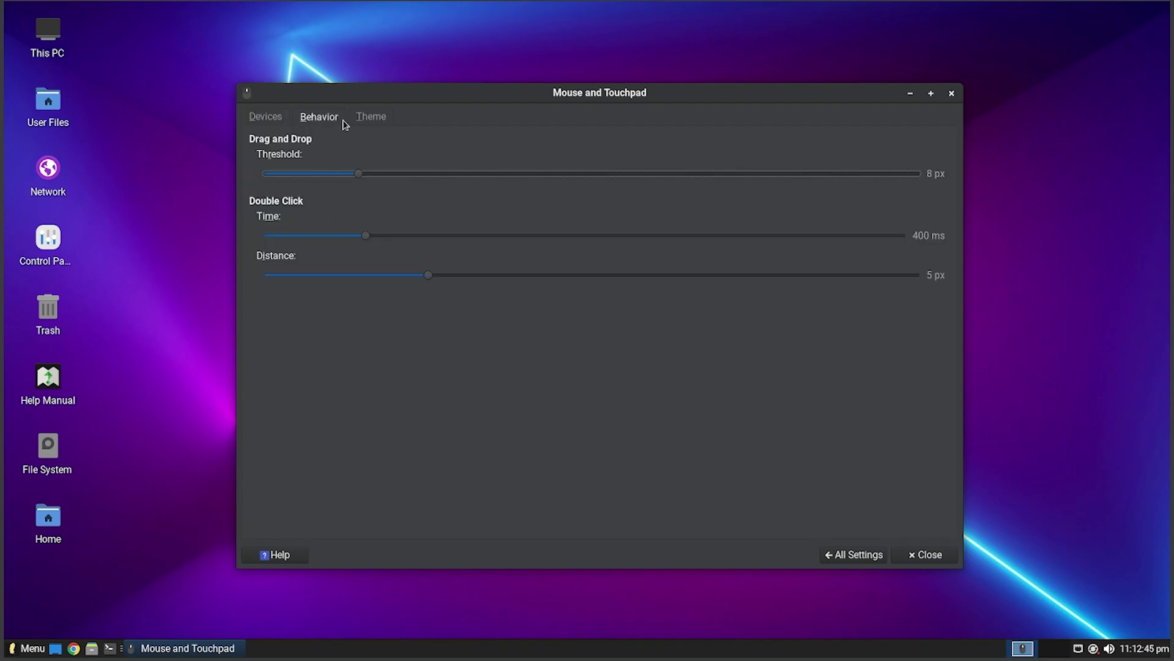
pyautogui.click(382, 121)
pyautogui.click(270, 122)
pyautogui.click(371, 117)
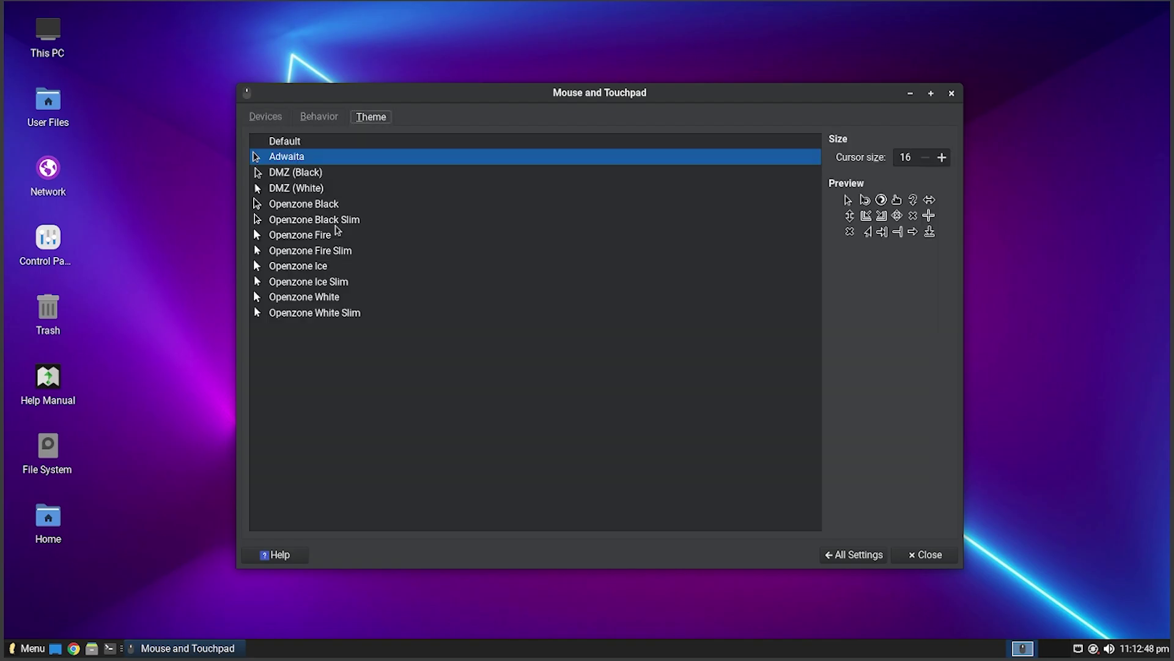
pyautogui.click(311, 238)
pyautogui.click(302, 206)
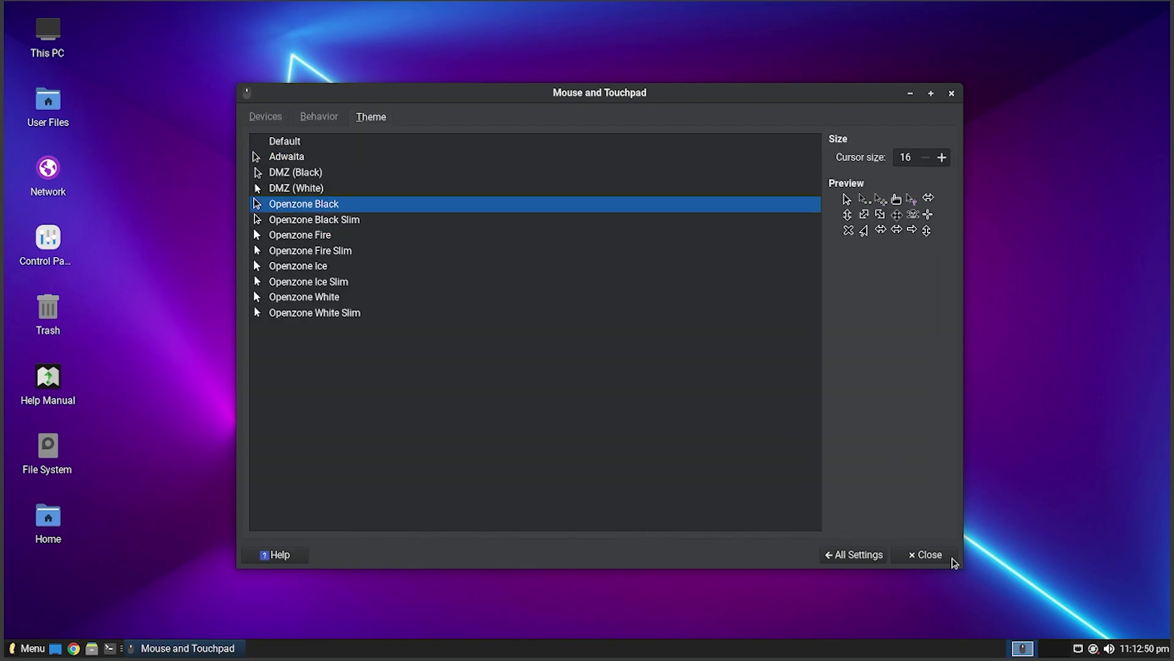
pyautogui.click(854, 555)
pyautogui.click(818, 220)
# - Keep Shutdown as the power button action, leave sleep unchanged, and view System and Display pages
pyautogui.click(432, 158)
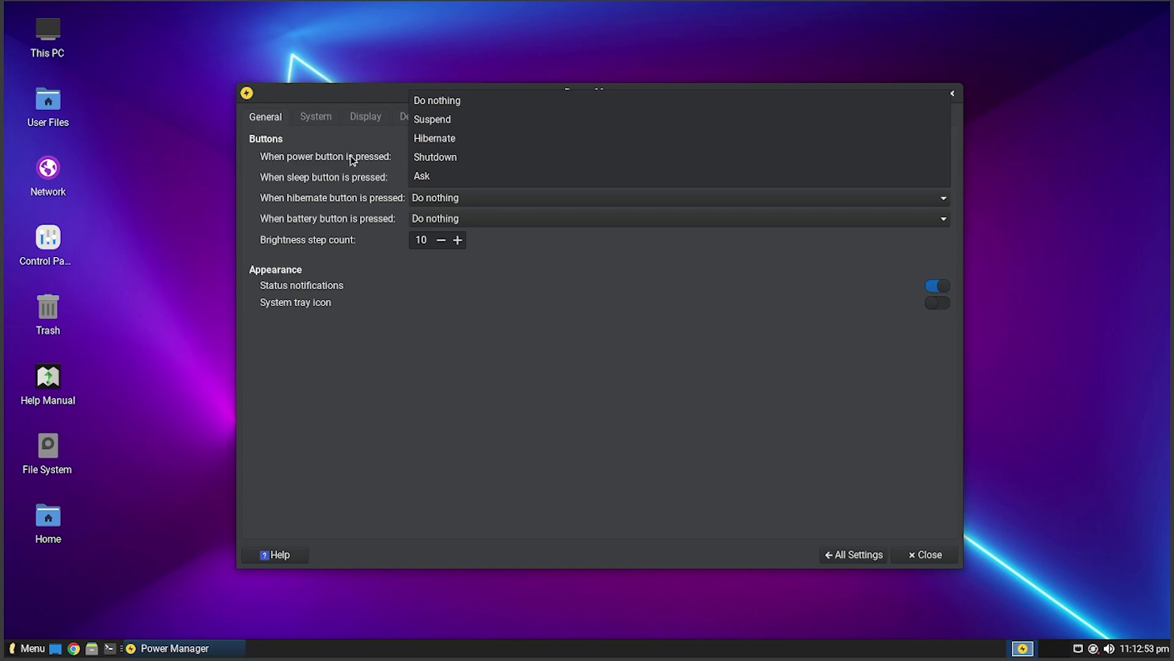
pyautogui.click(352, 159)
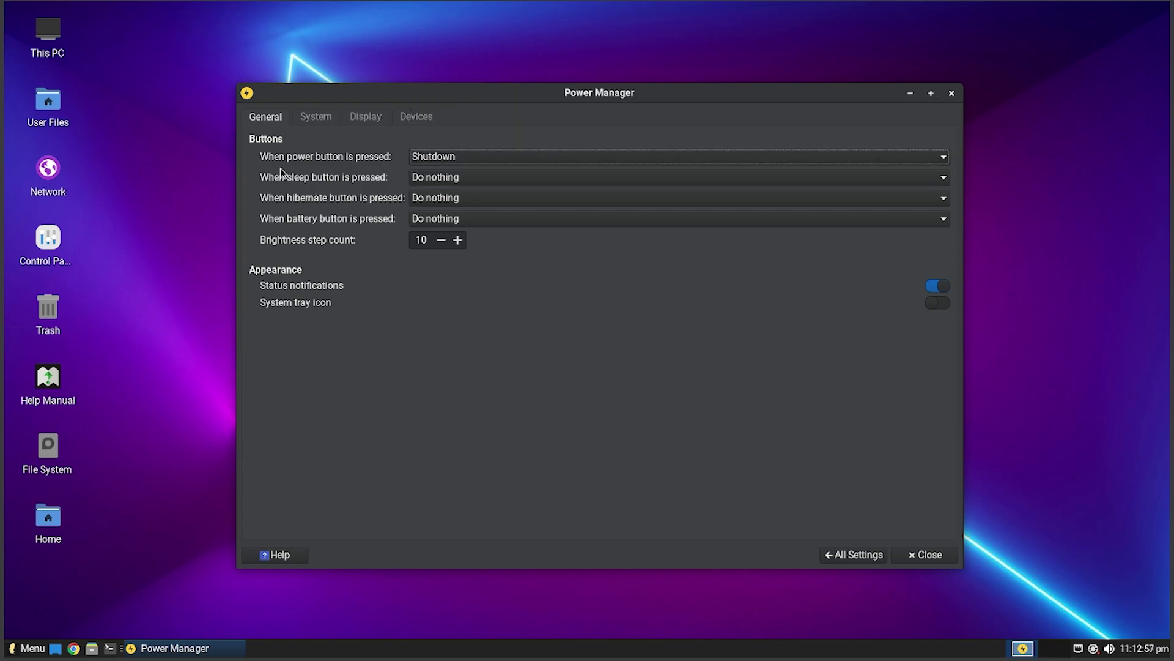
pyautogui.click(427, 178)
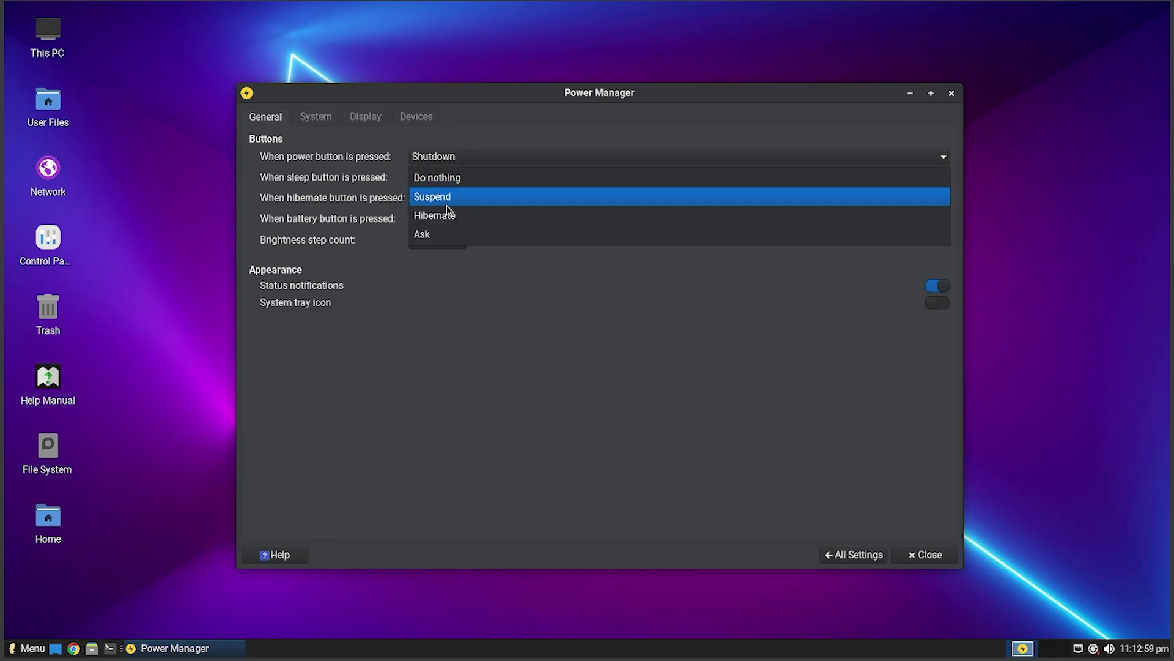
pyautogui.click(525, 364)
pyautogui.click(335, 121)
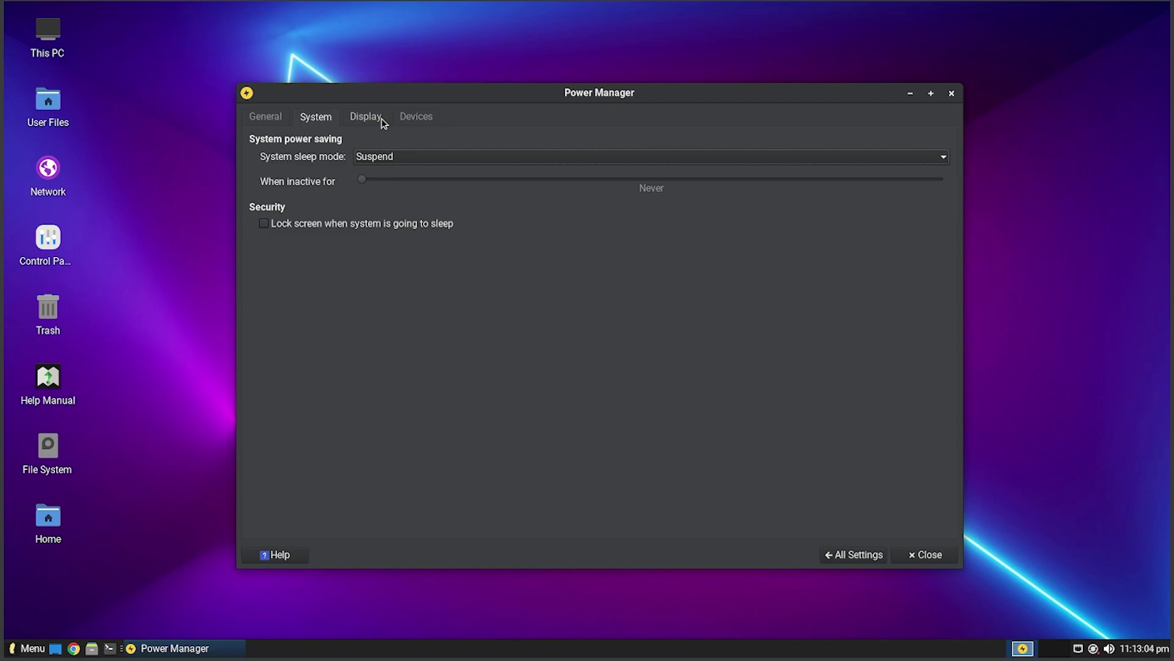
pyautogui.click(383, 120)
pyautogui.scroll(1, 561, 171)
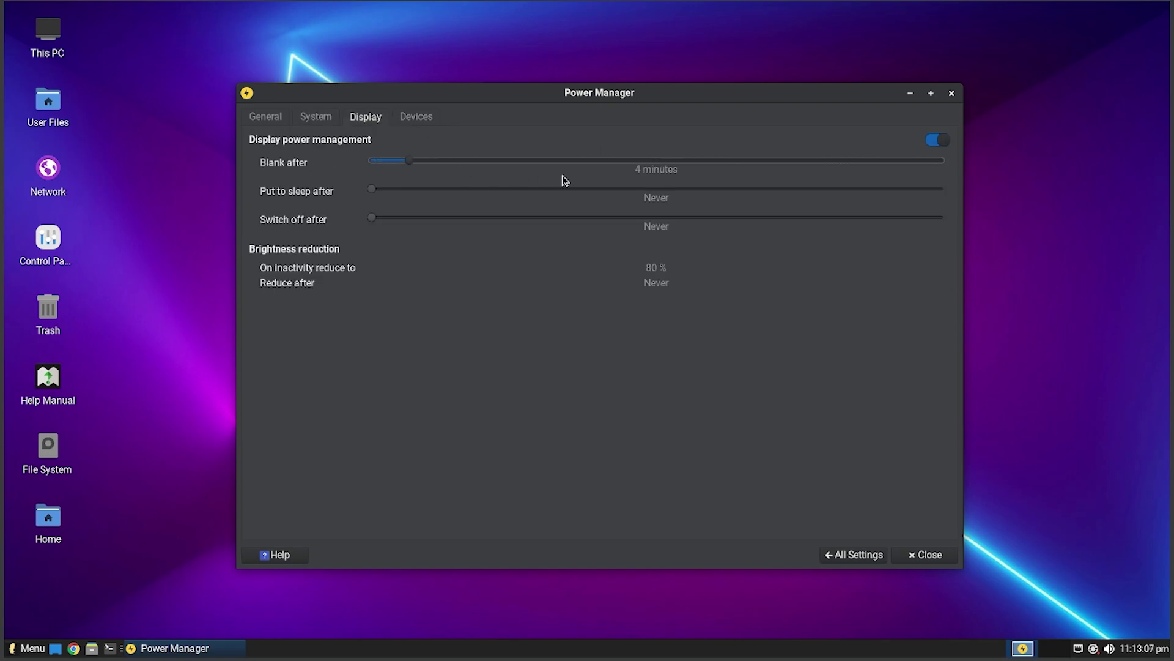
pyautogui.scroll(-1, 429, 174)
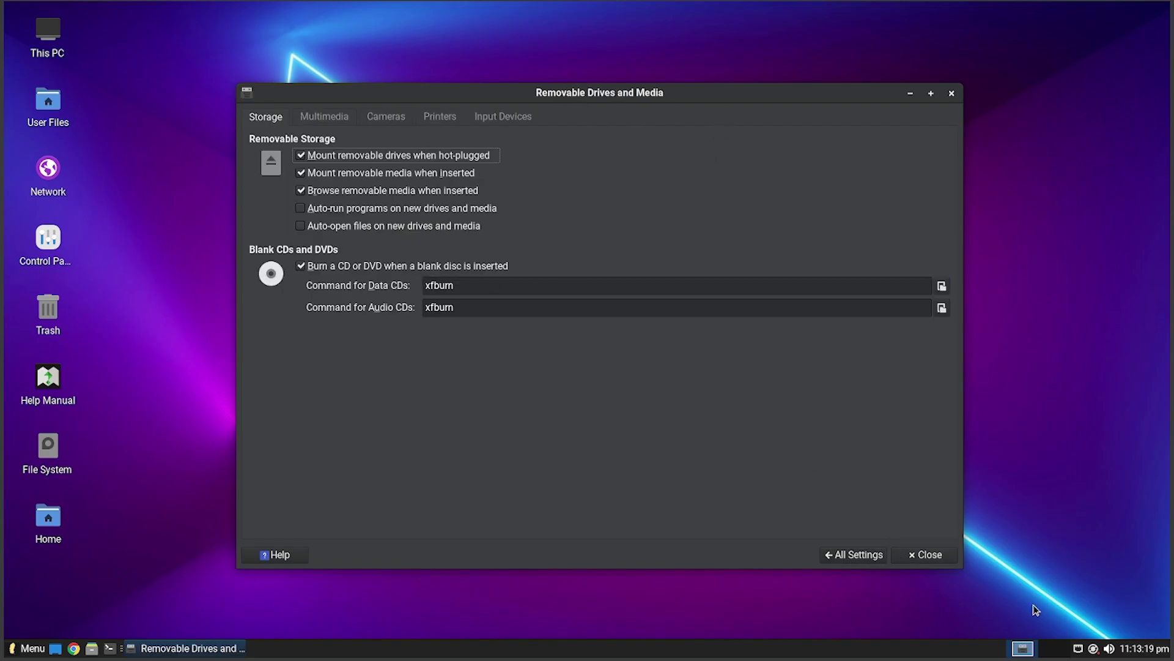
# - In Default Applications, set the web browser to Firefox, then back to Google Chrome
pyautogui.click(855, 554)
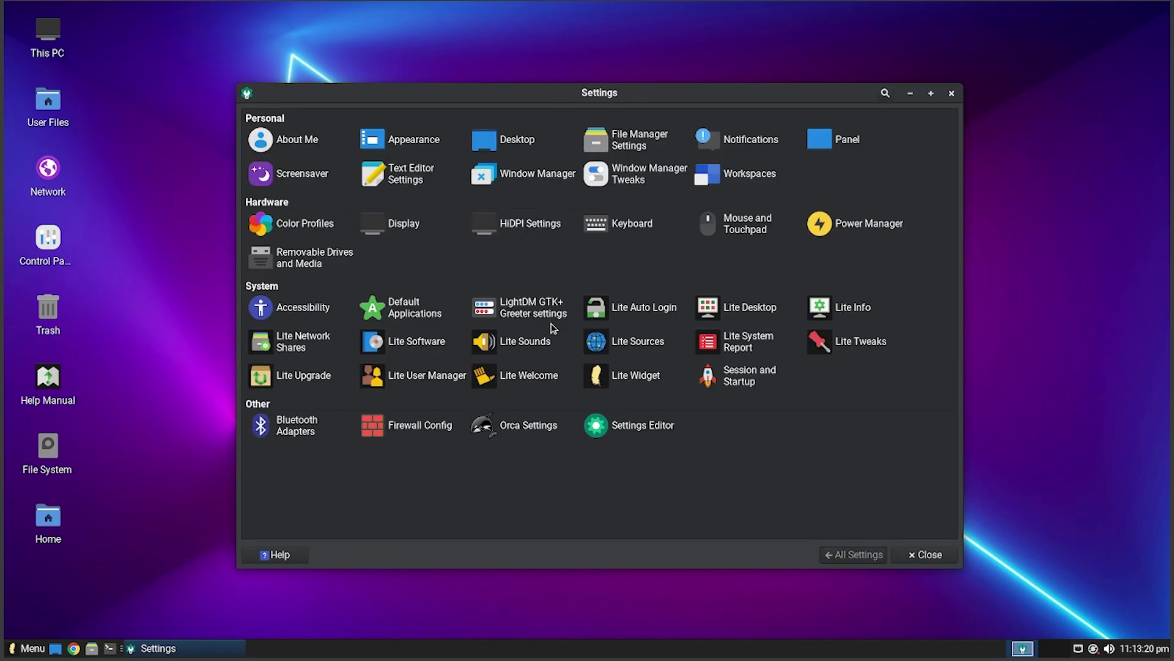
pyautogui.click(404, 312)
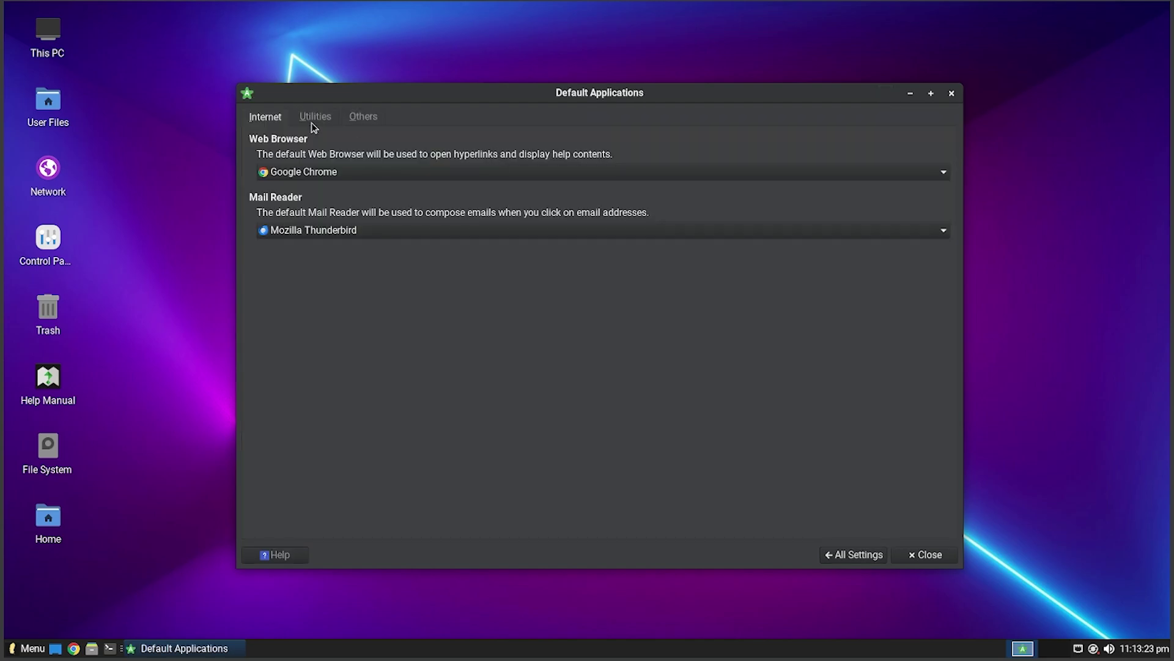
pyautogui.click(363, 117)
pyautogui.click(275, 120)
pyautogui.click(344, 174)
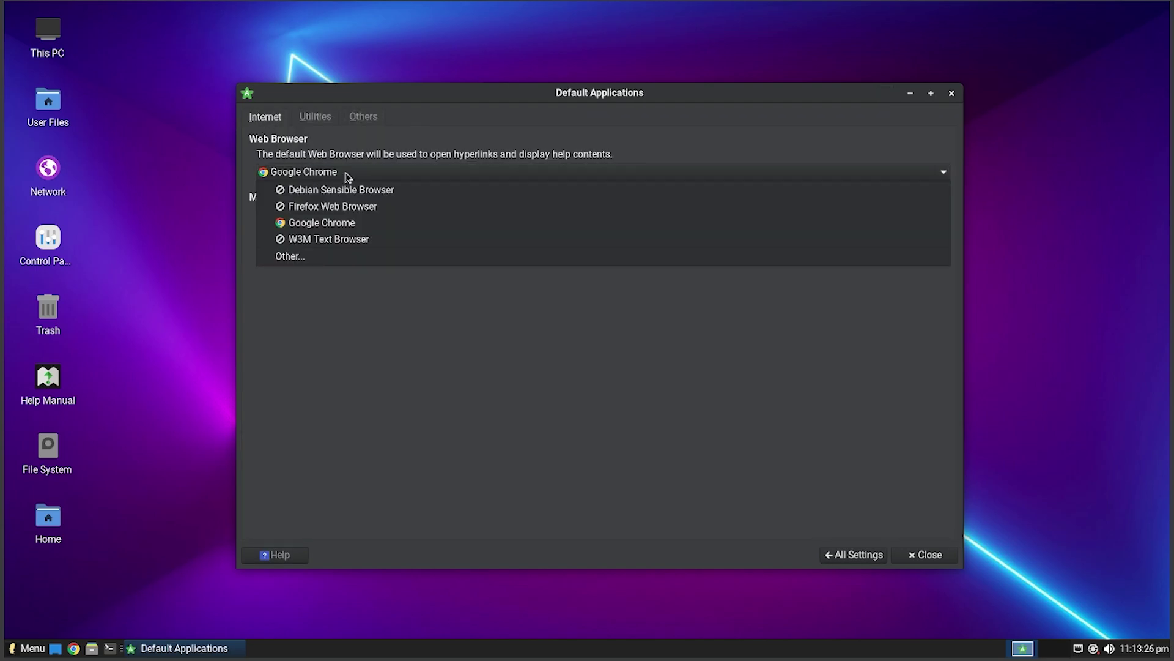
pyautogui.click(348, 210)
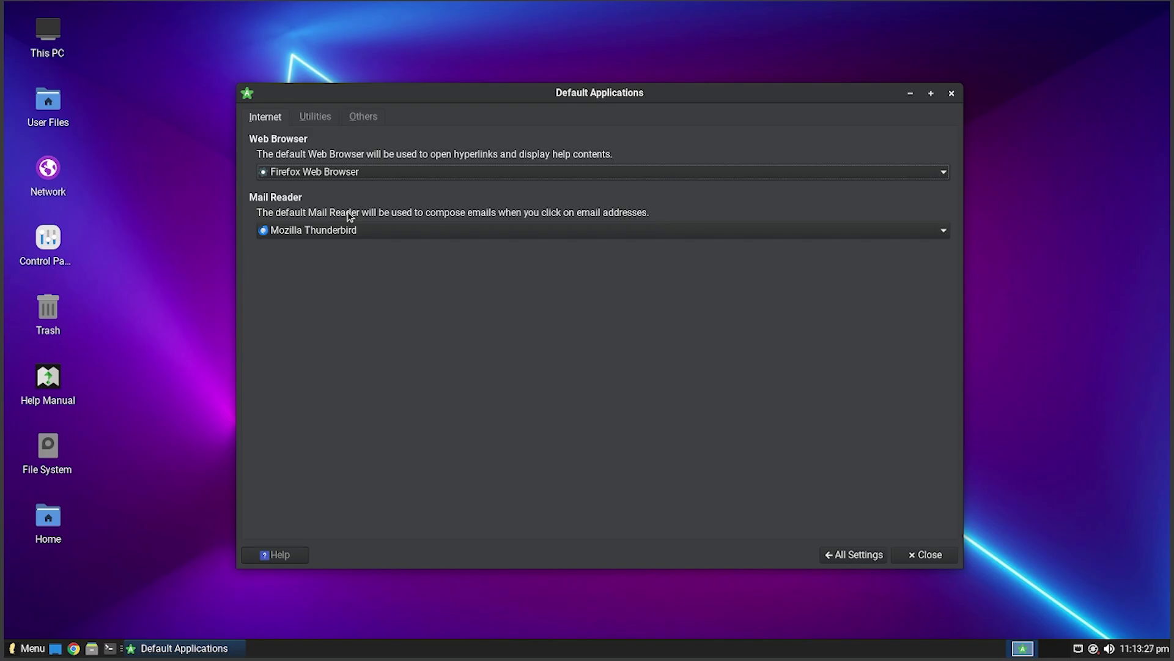
pyautogui.click(319, 172)
pyautogui.click(294, 234)
# - Open Accessibility and view its Mouse emulation and assistive technologies pages
pyautogui.click(854, 555)
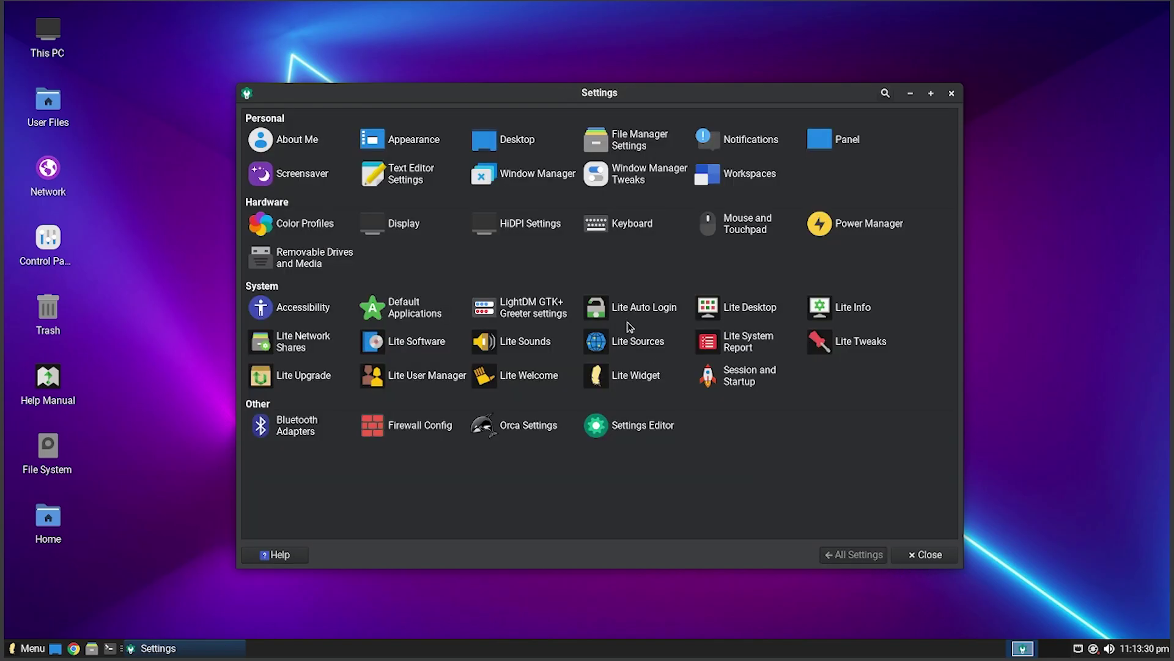
pyautogui.click(302, 306)
pyautogui.click(442, 116)
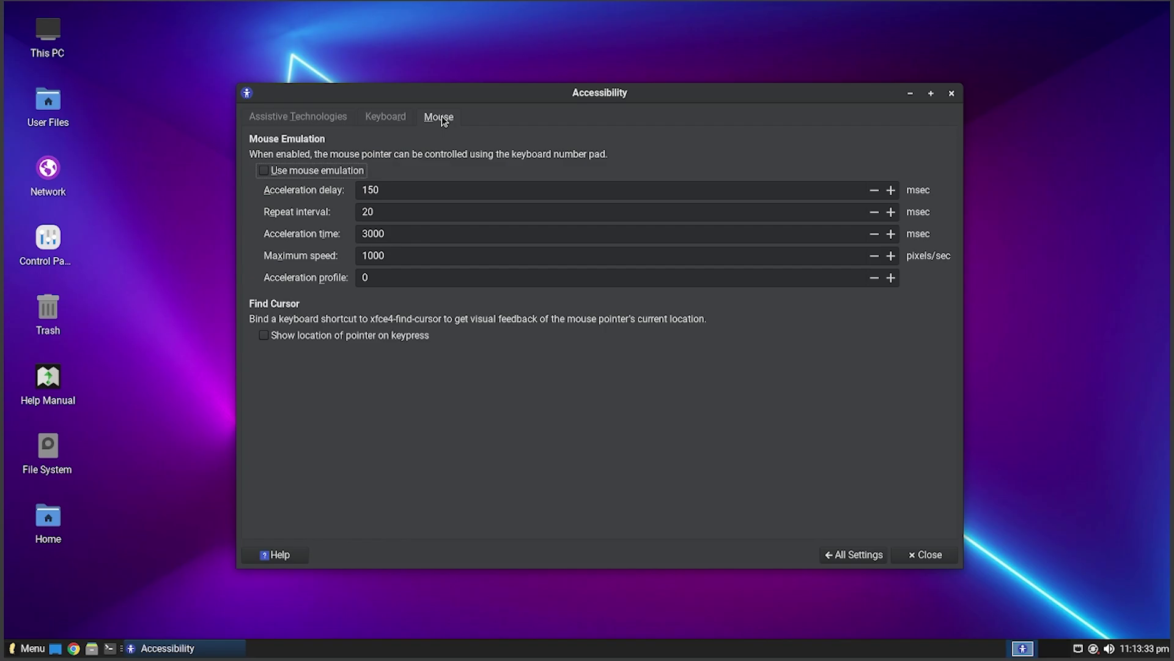
pyautogui.click(294, 117)
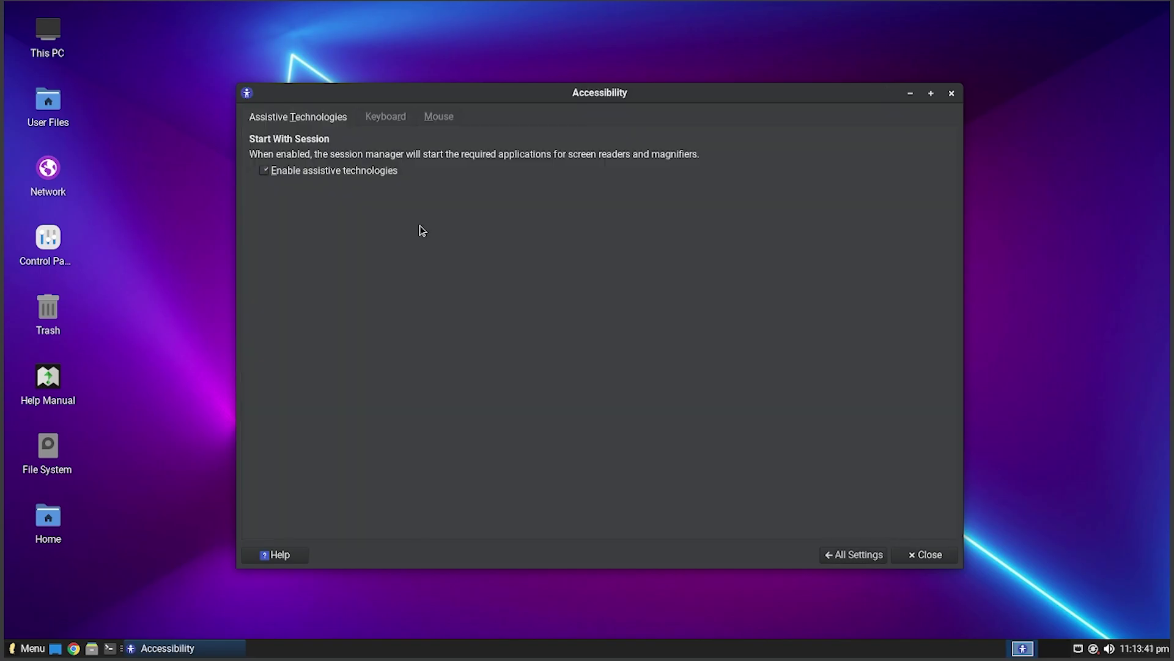
# - Authenticate into the LightDM GTK+ Greeter settings, then open and close Lite Auto Login
pyautogui.click(872, 555)
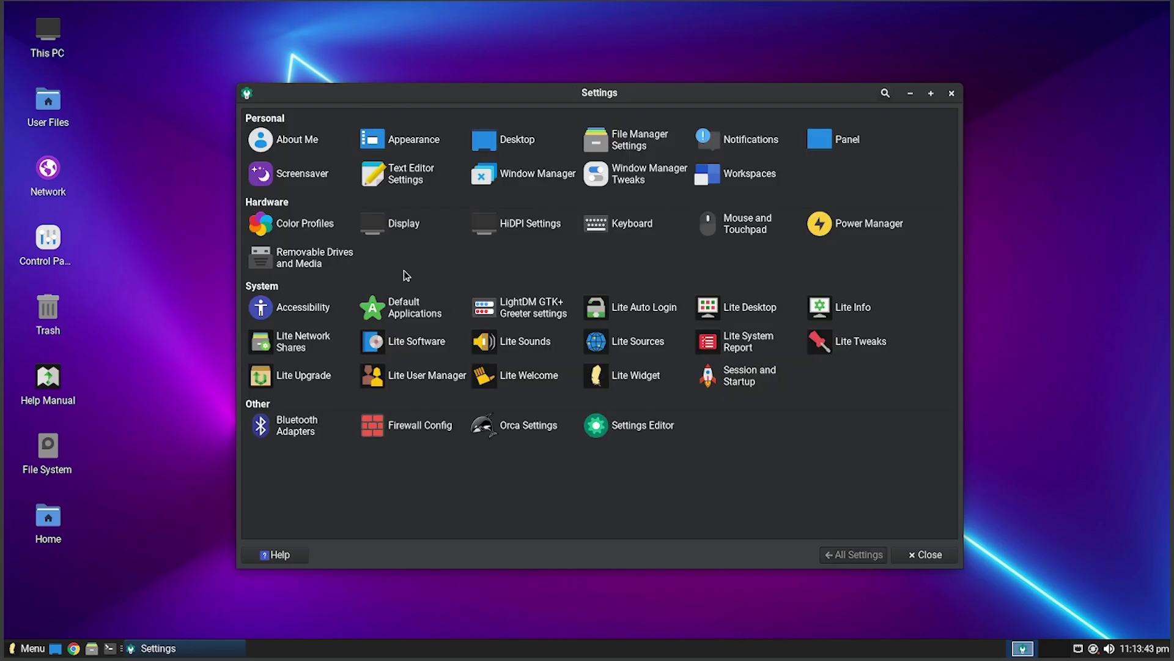
pyautogui.click(562, 309)
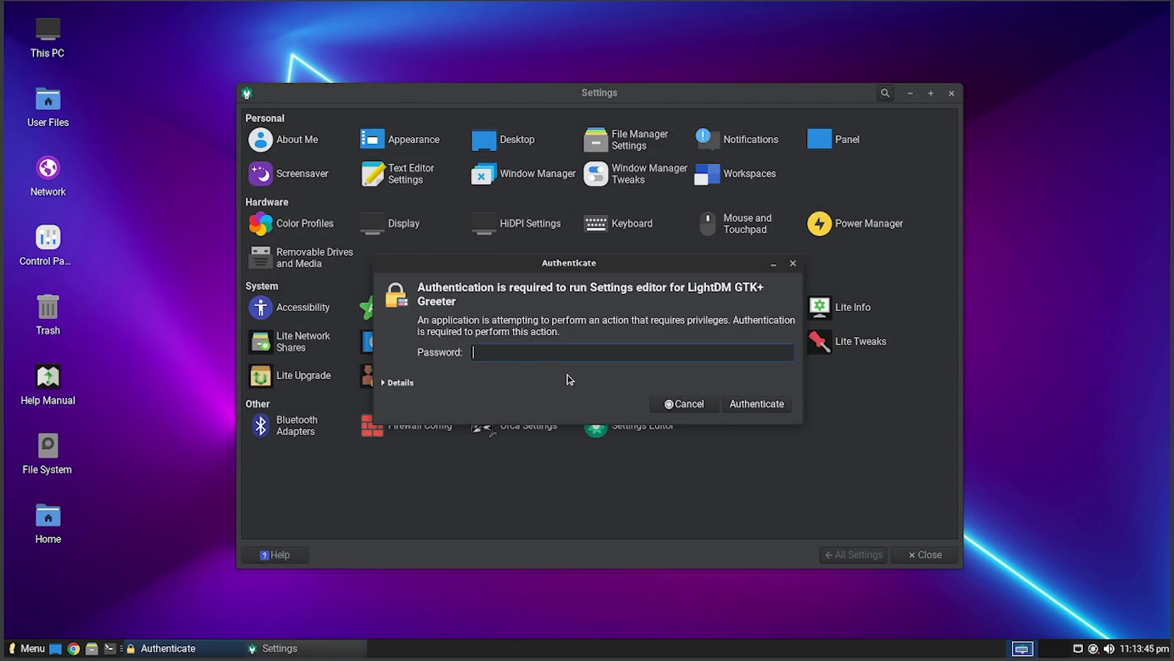
pyautogui.press('Return')
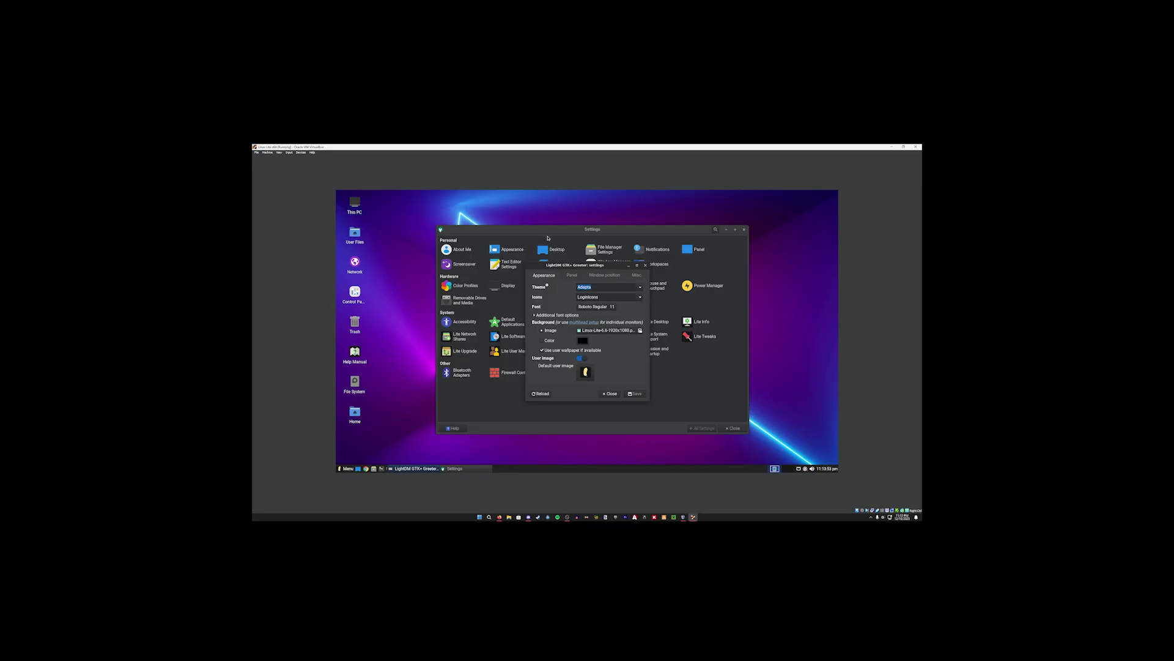
pyautogui.moveTo(495, 98)
pyautogui.mouseDown()
pyautogui.moveTo(503, 251)
pyautogui.moveTo(486, 115)
pyautogui.mouseUp()
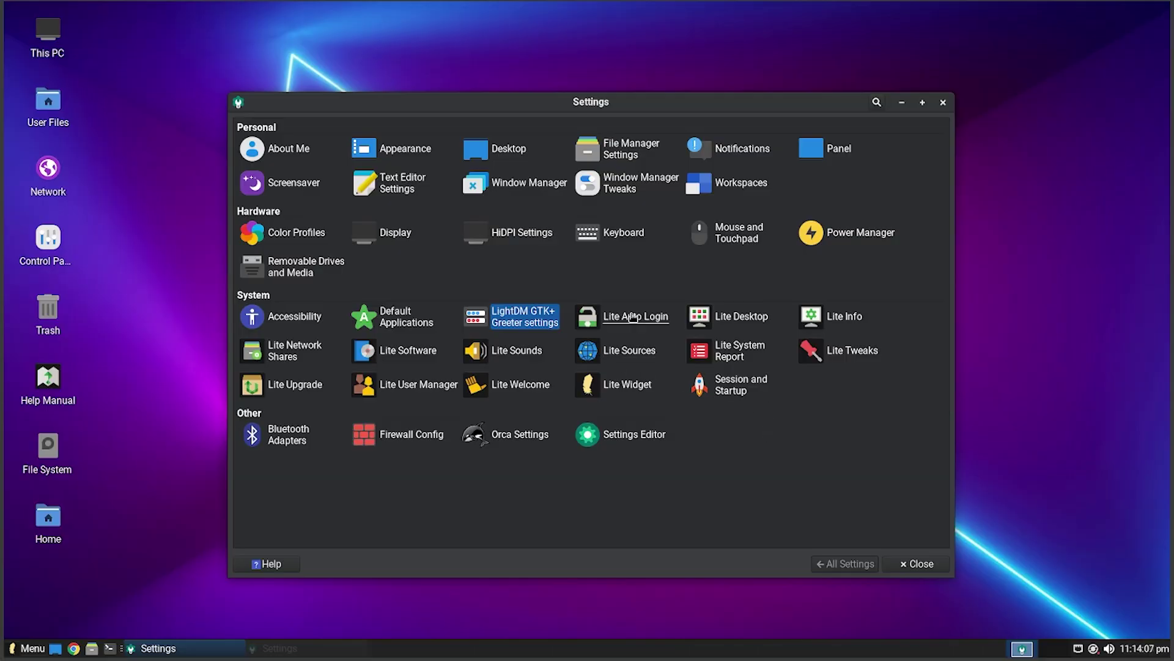
pyautogui.click(607, 329)
pyautogui.click(653, 266)
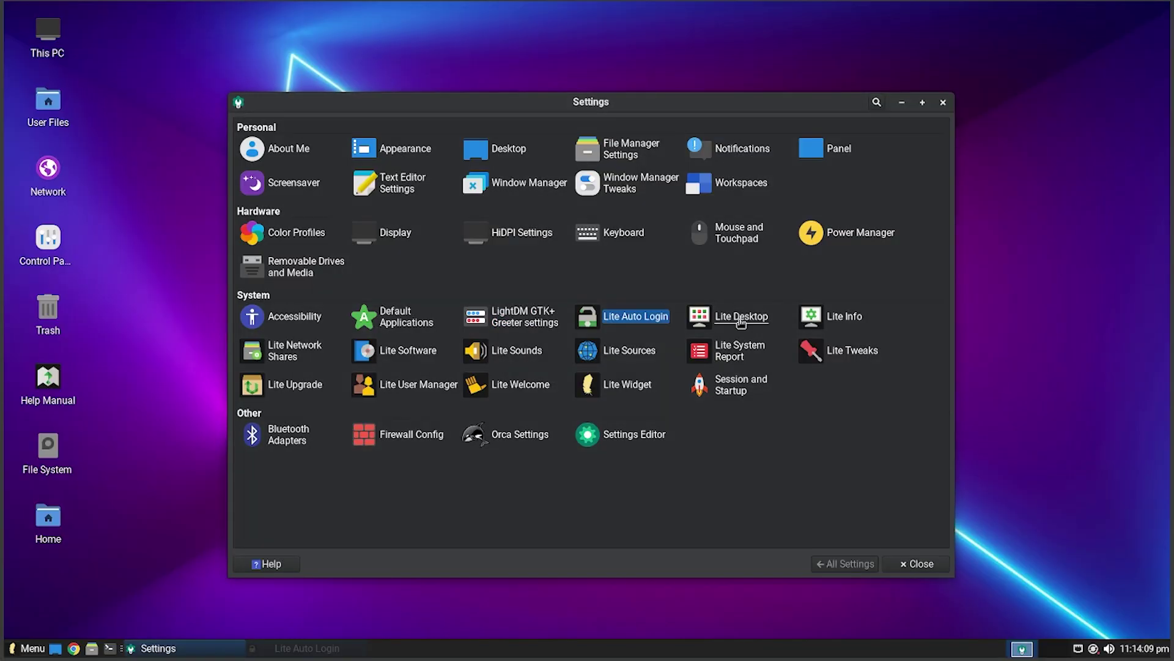
# - Enable User Files and Network desktop icons, dismiss Lite Info, and authenticate Lite Network Shares
pyautogui.click(734, 316)
pyautogui.click(551, 262)
pyautogui.click(520, 277)
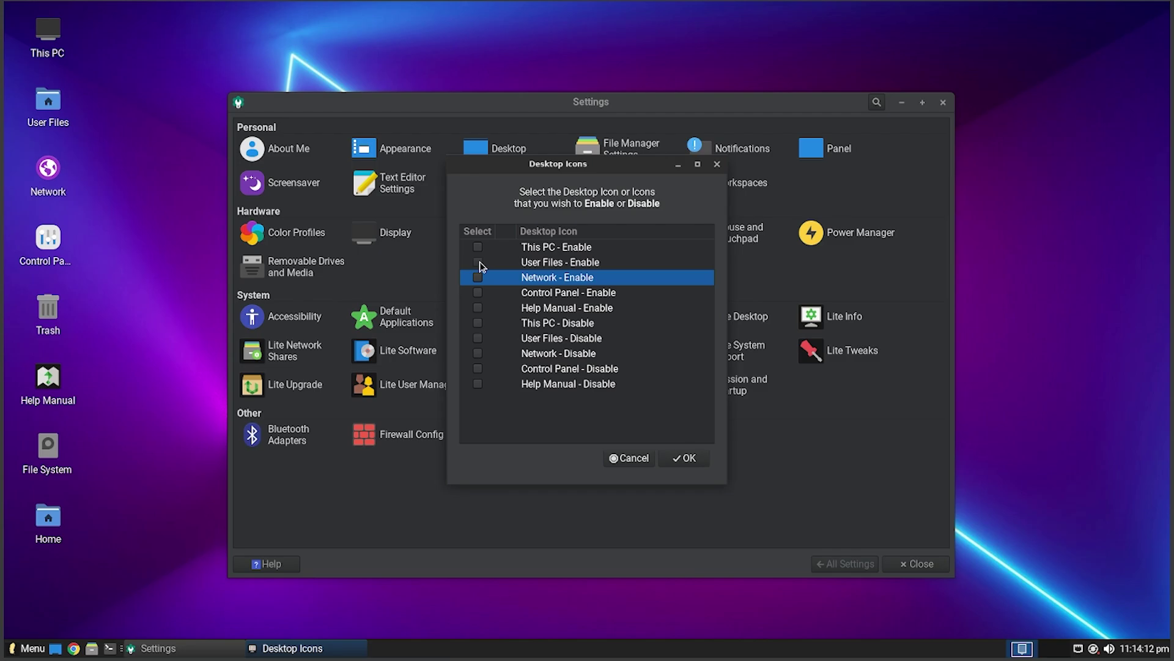
pyautogui.click(684, 460)
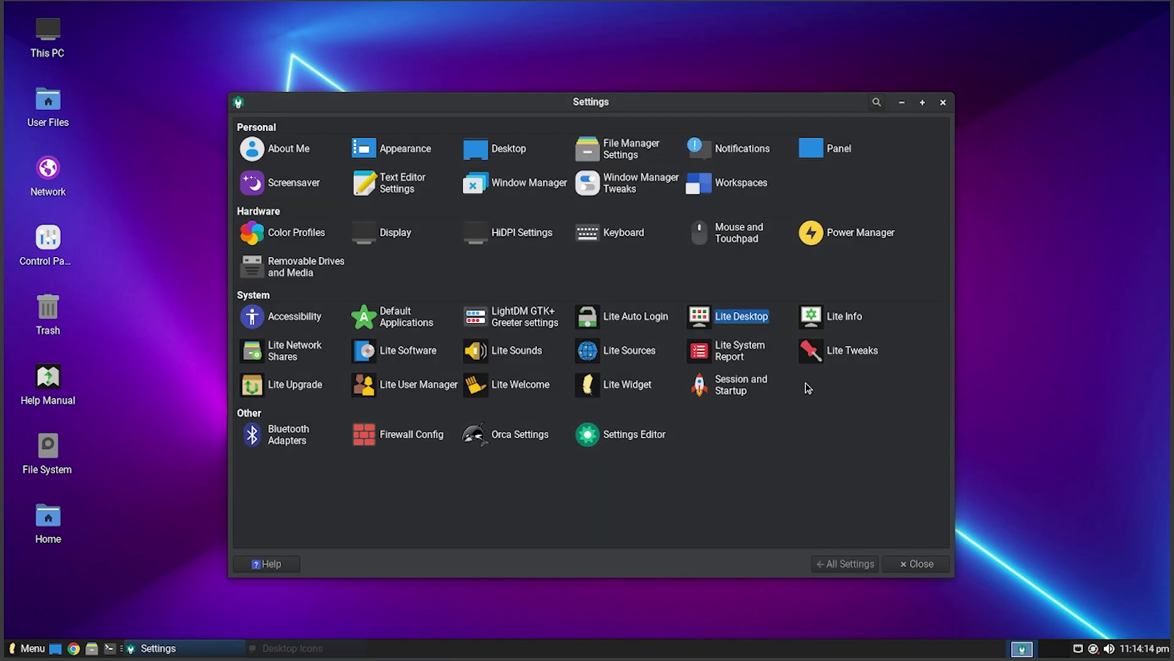
pyautogui.click(853, 330)
pyautogui.click(741, 367)
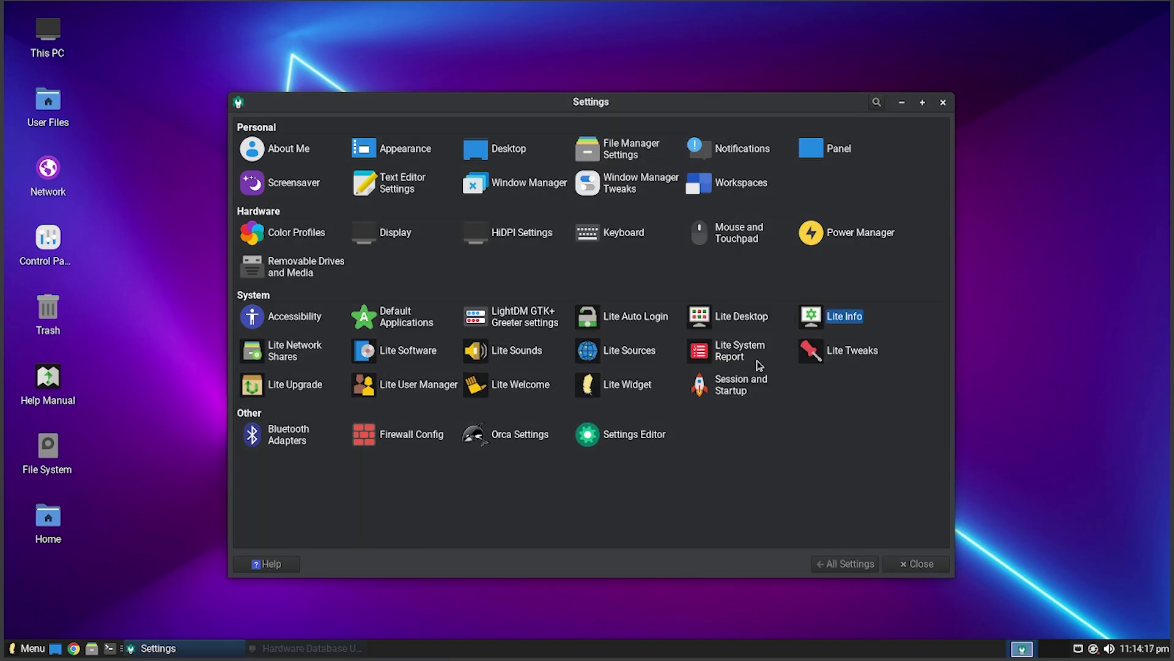
pyautogui.click(273, 346)
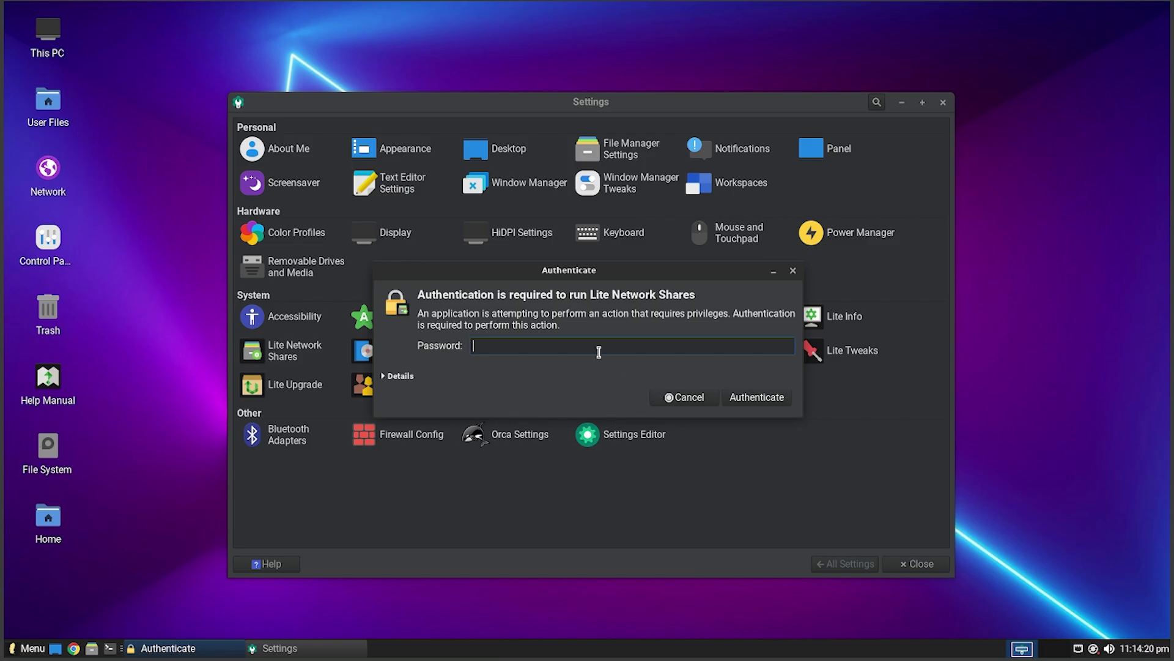
pyautogui.press('Return')
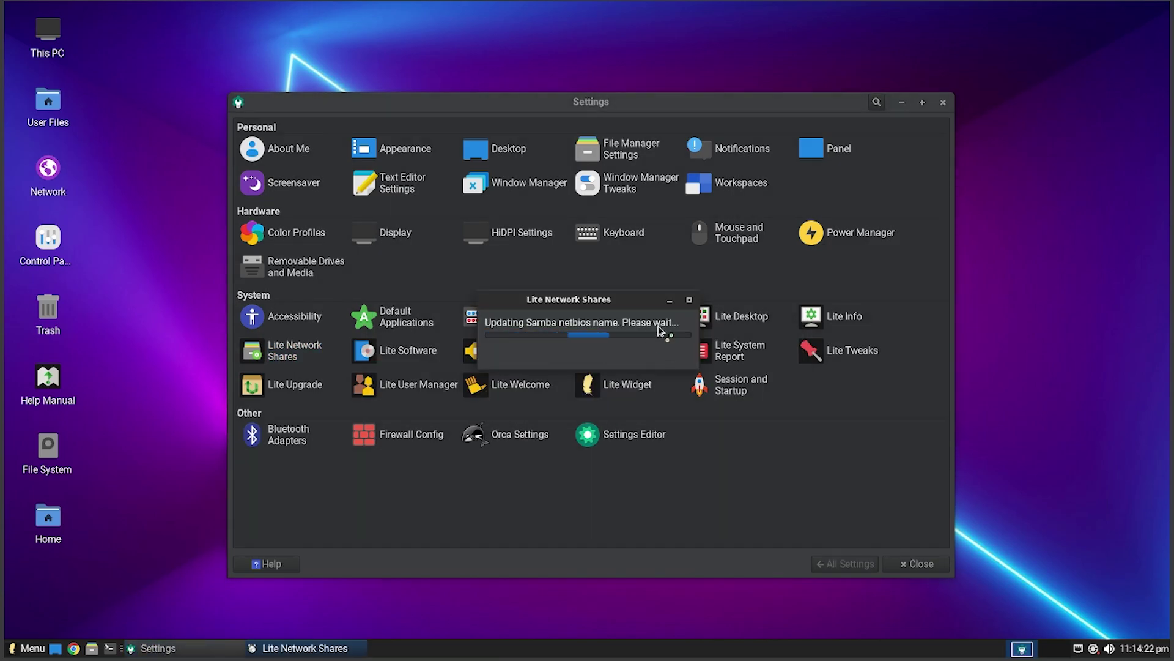
# - Authenticate Lite Software, answer the sources prompt, then select Firefox and start its installation
pyautogui.click(391, 350)
pyautogui.write('•••••')
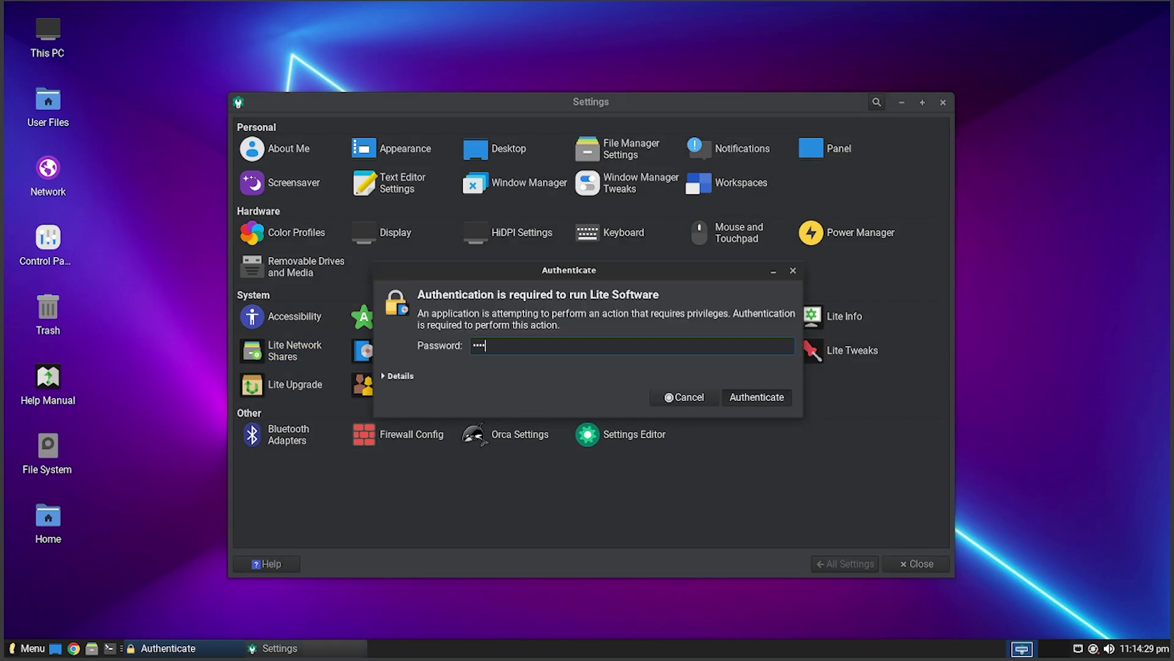
pyautogui.press('Return')
pyautogui.click(645, 395)
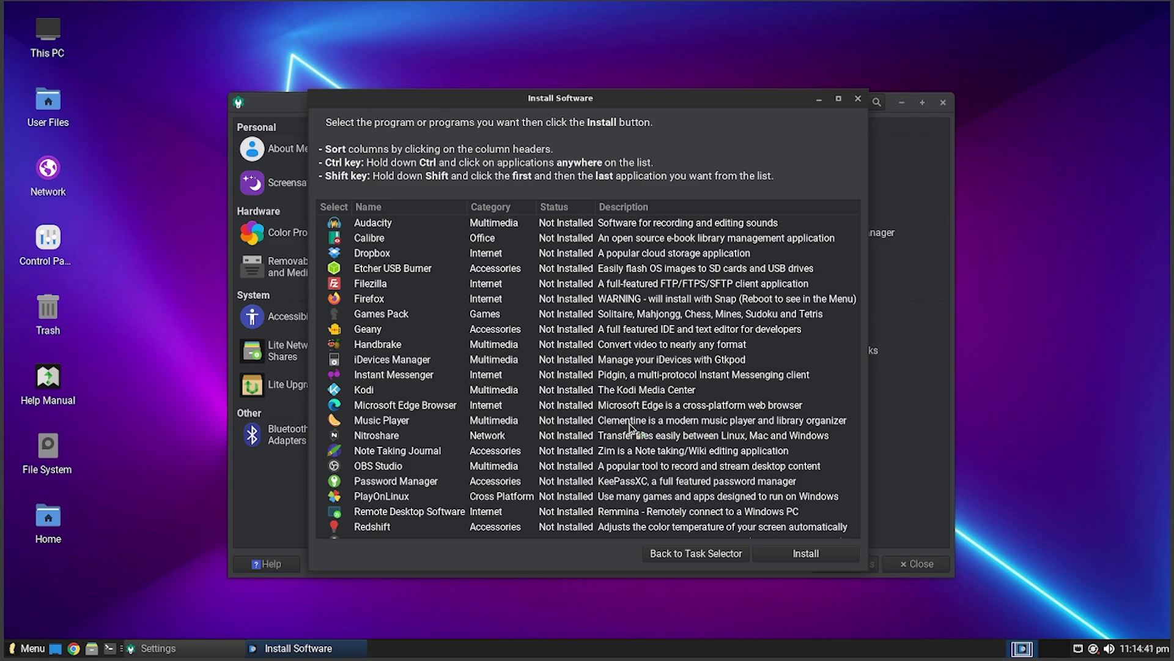
pyautogui.click(393, 285)
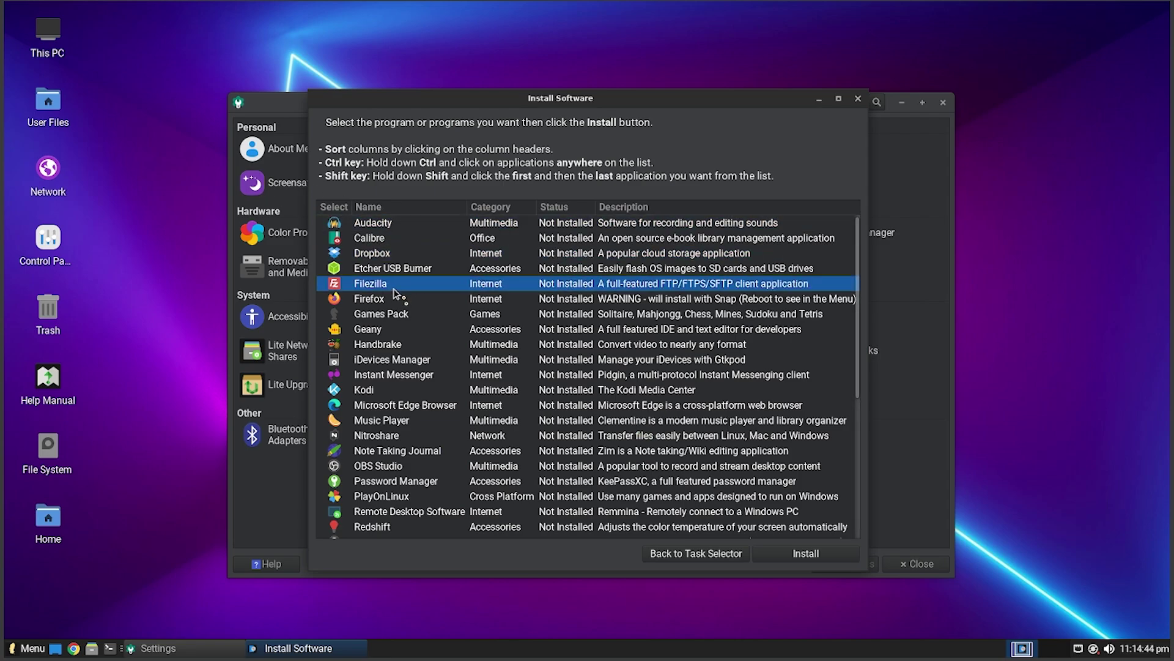
pyautogui.click(389, 304)
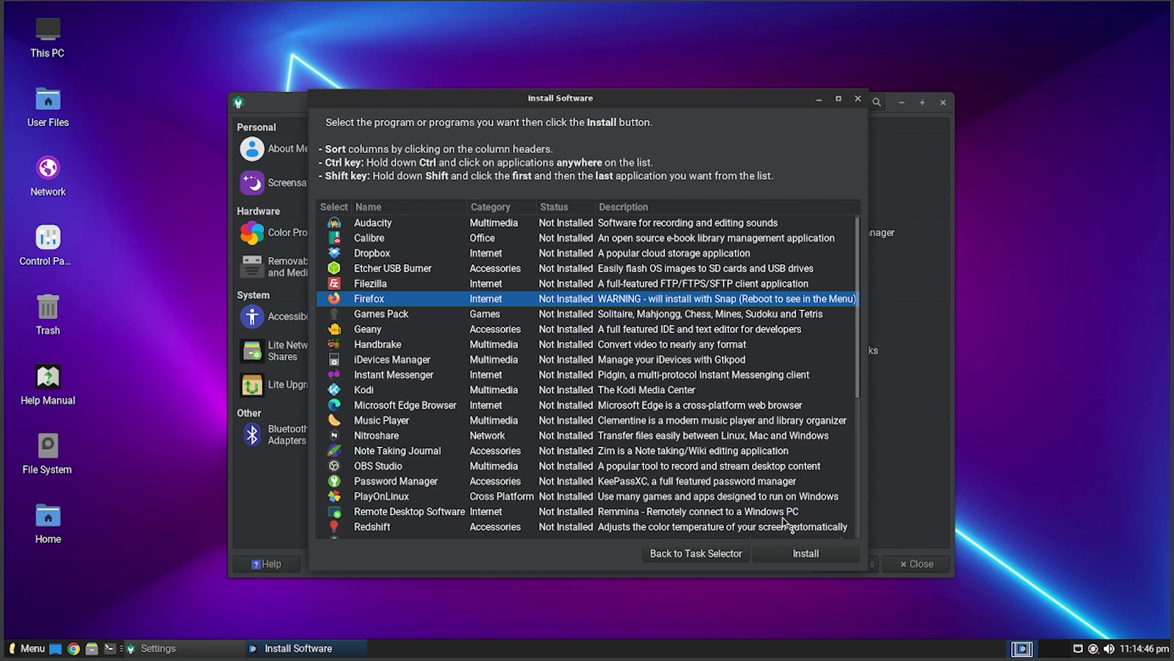
pyautogui.click(822, 552)
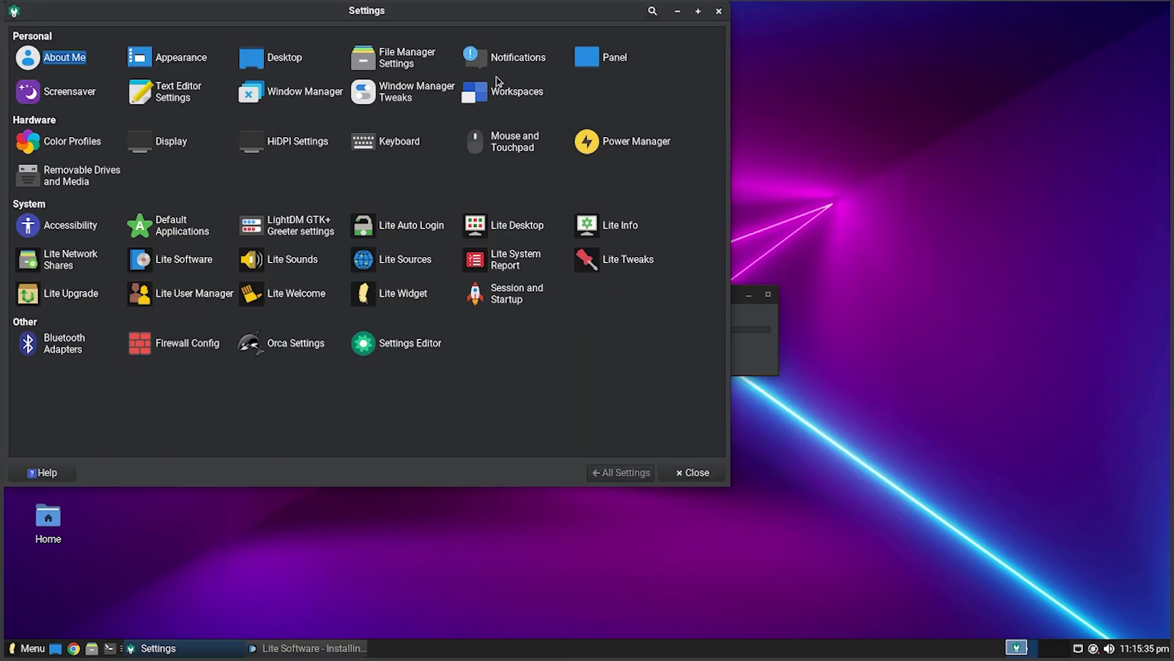
# - Generate a full Lite System Report, scroll through it, then skip Firefox's browser data import
pyautogui.moveTo(446, 24); pyautogui.dragTo(596, 69)
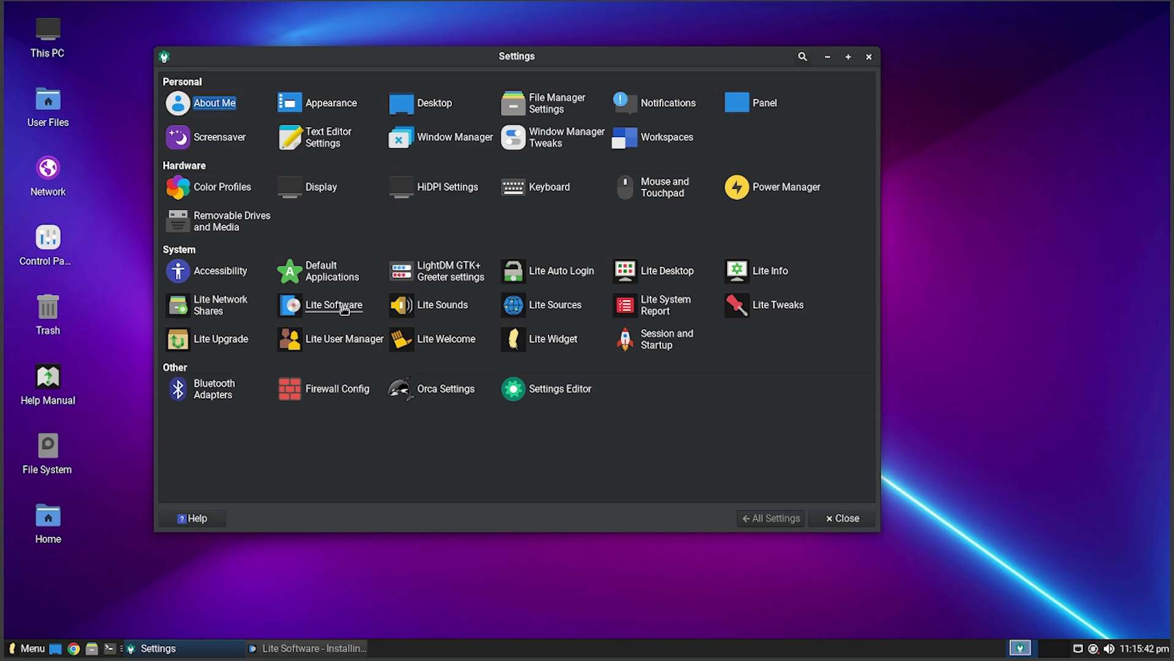
pyautogui.click(456, 311)
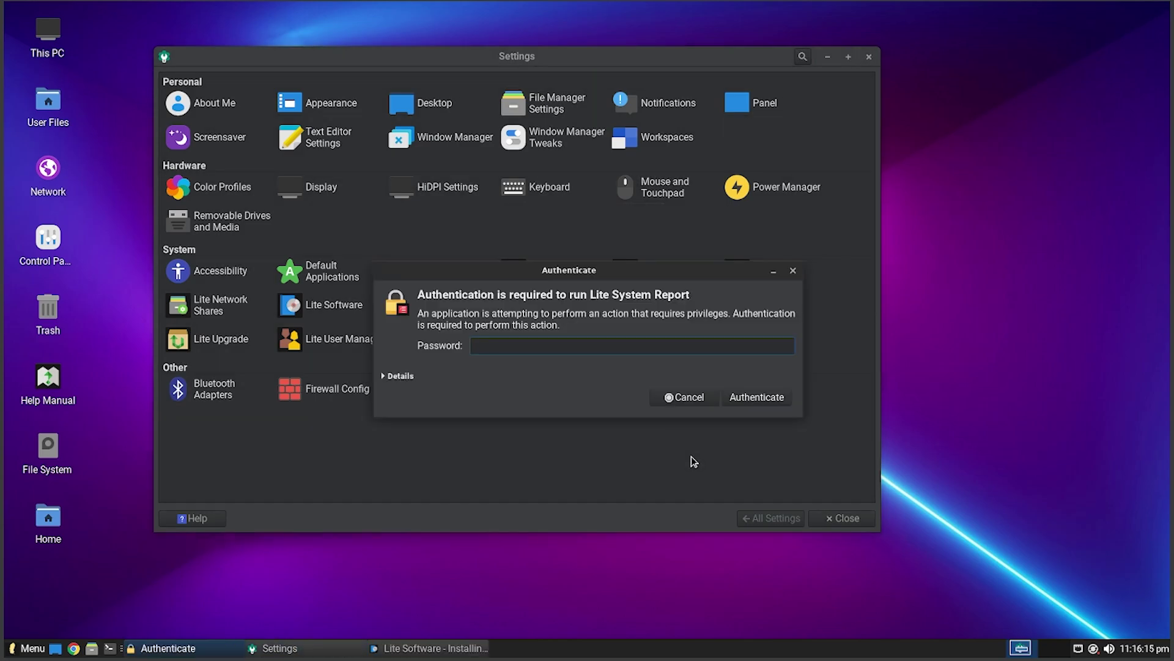
pyautogui.press('Return')
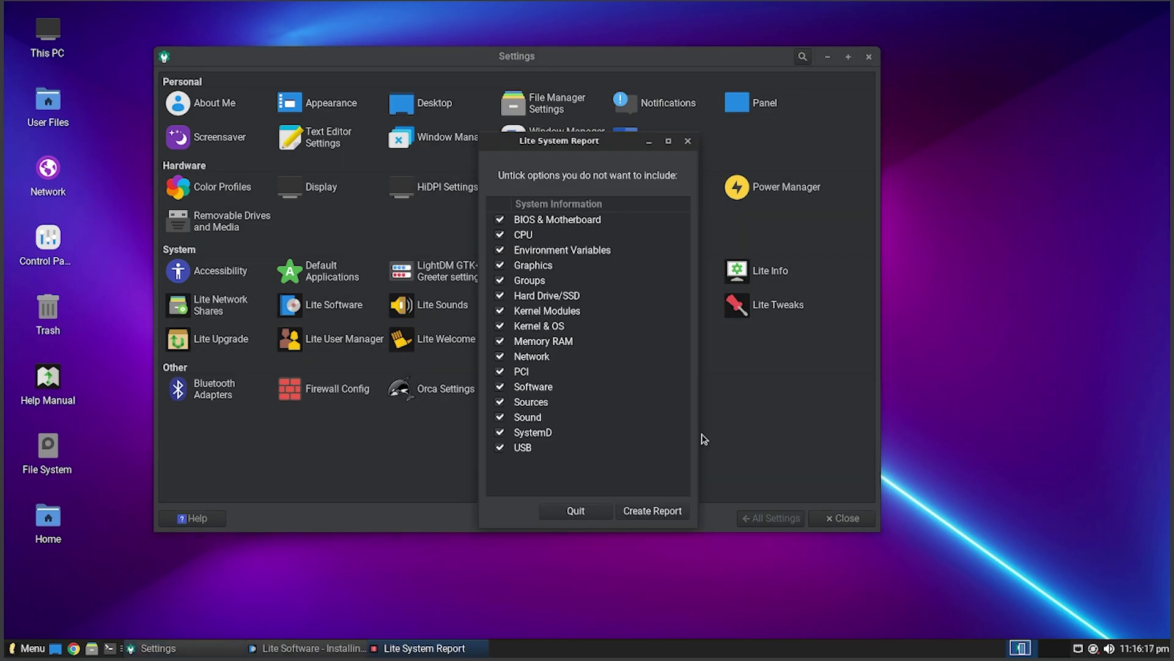
pyautogui.click(653, 510)
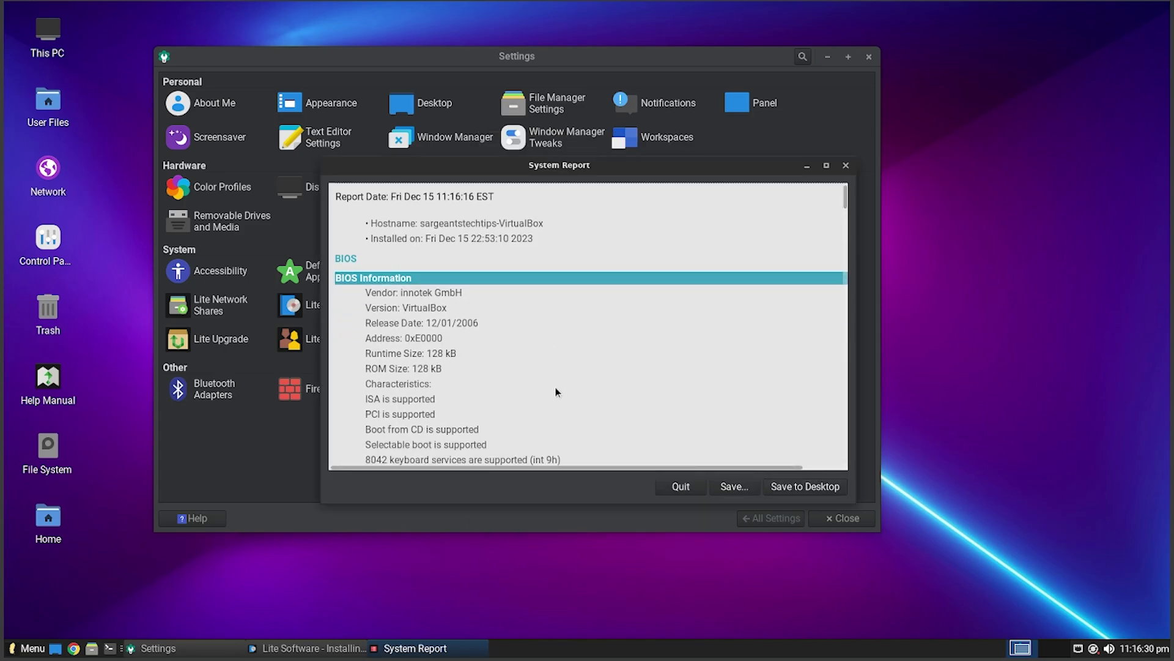
pyautogui.scroll(-4, 555, 387)
pyautogui.scroll(-8, 555, 387)
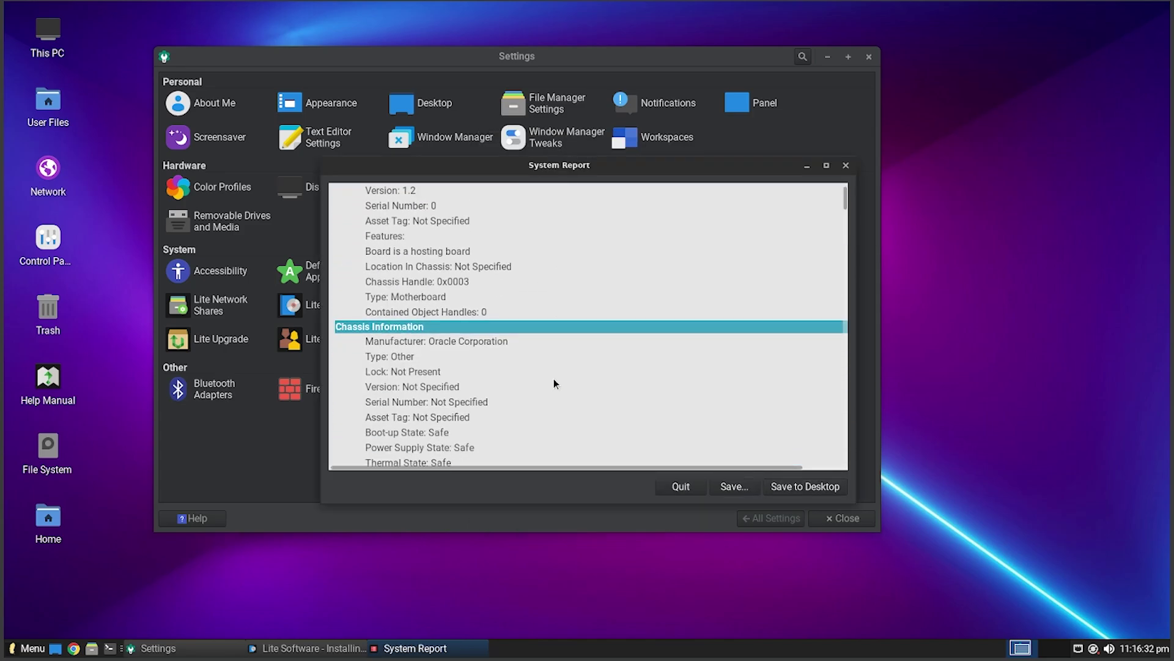
pyautogui.scroll(12, 554, 383)
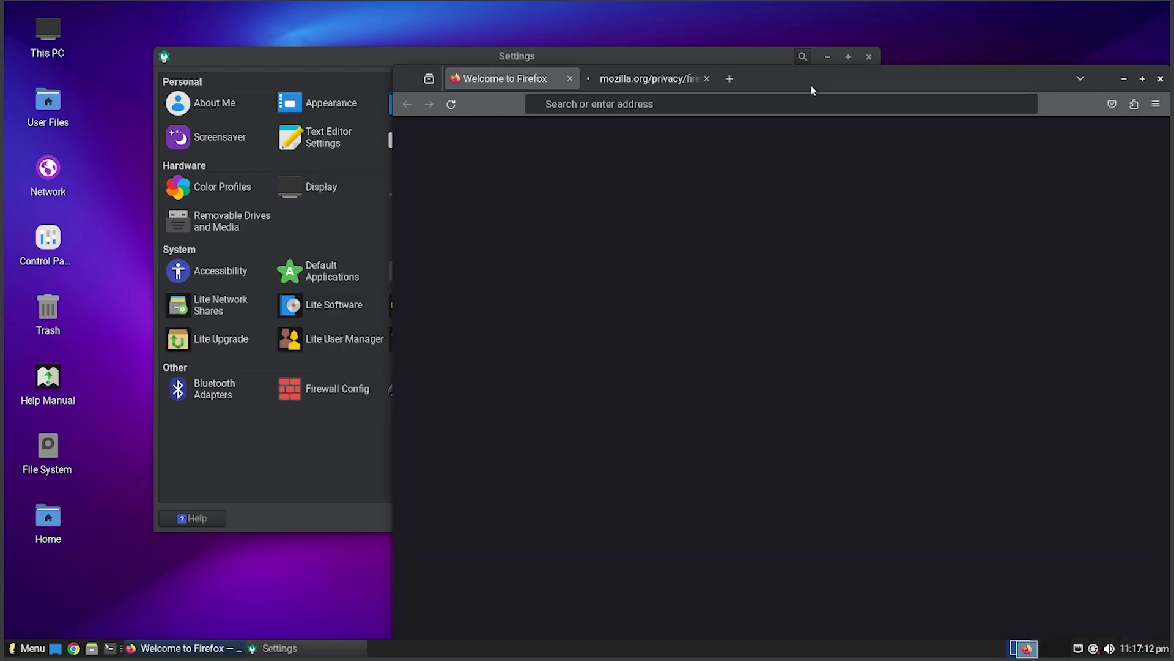
pyautogui.moveTo(810, 86); pyautogui.dragTo(581, 50)
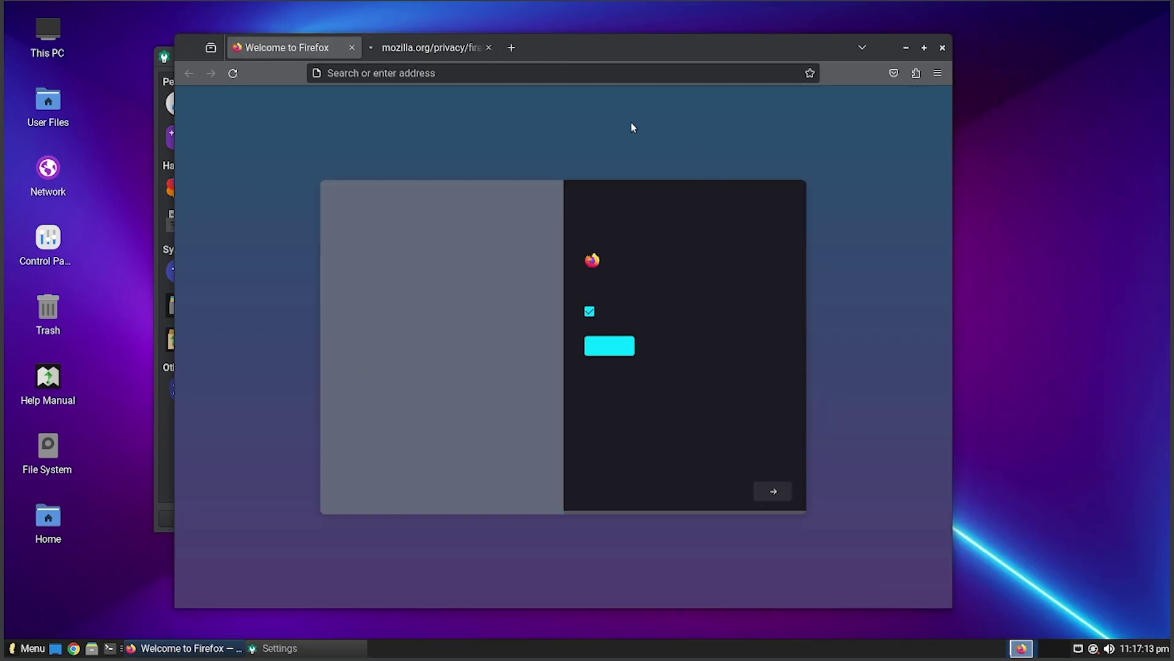
pyautogui.click(765, 490)
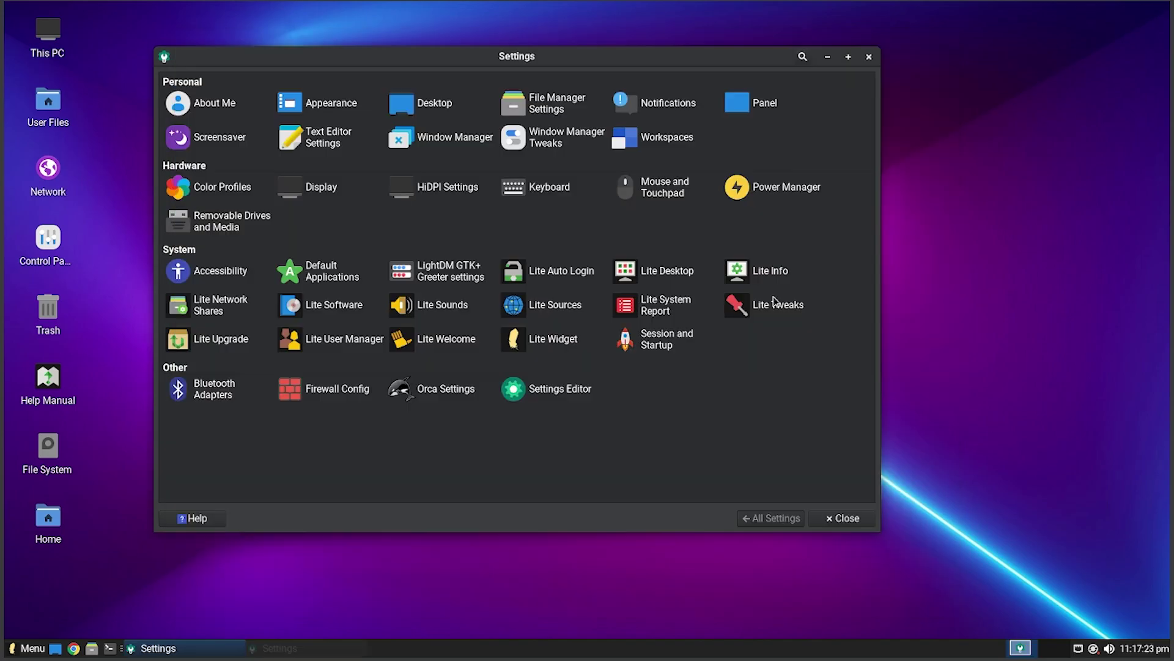
pyautogui.click(777, 306)
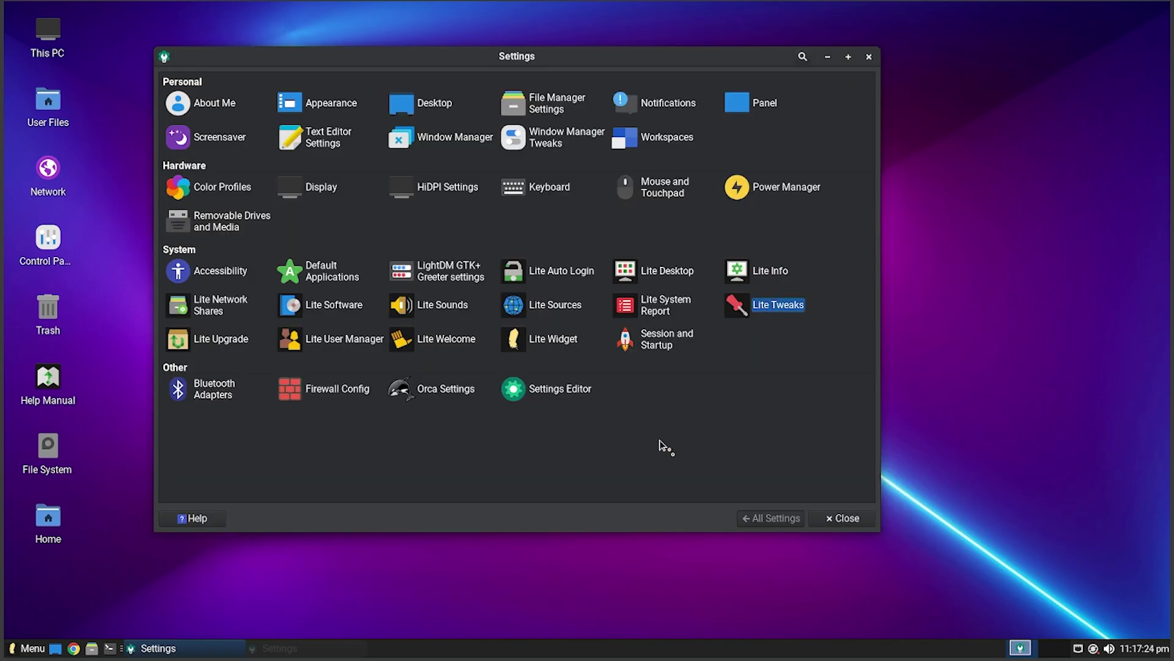
pyautogui.scroll(-5, 511, 420)
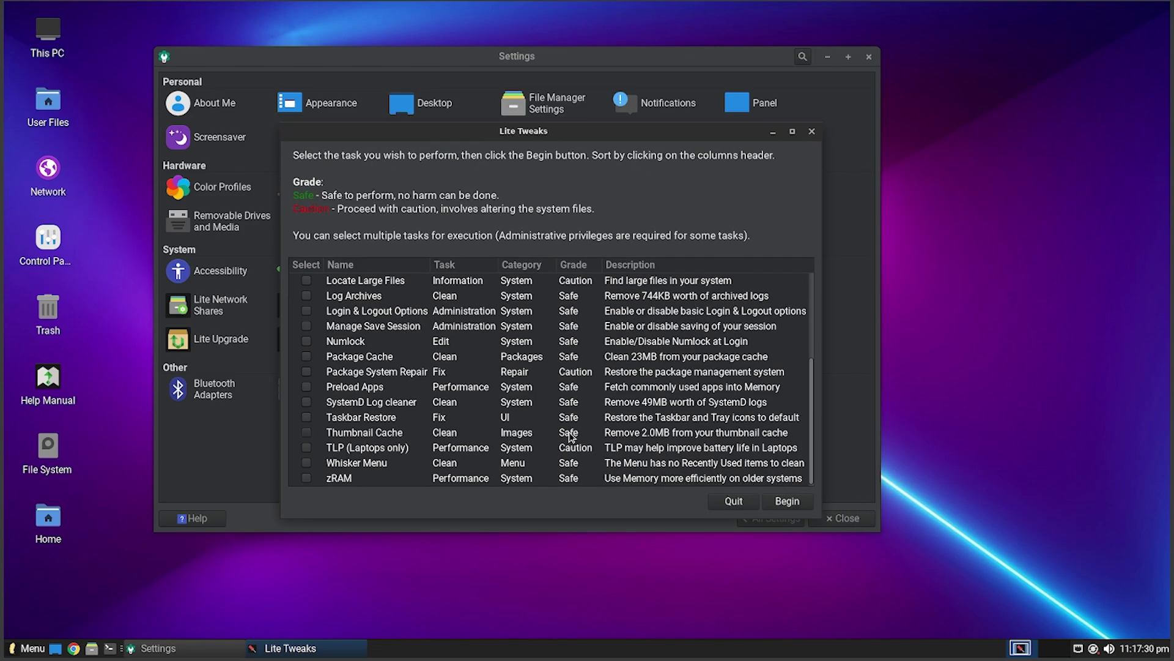
pyautogui.scroll(5, 570, 406)
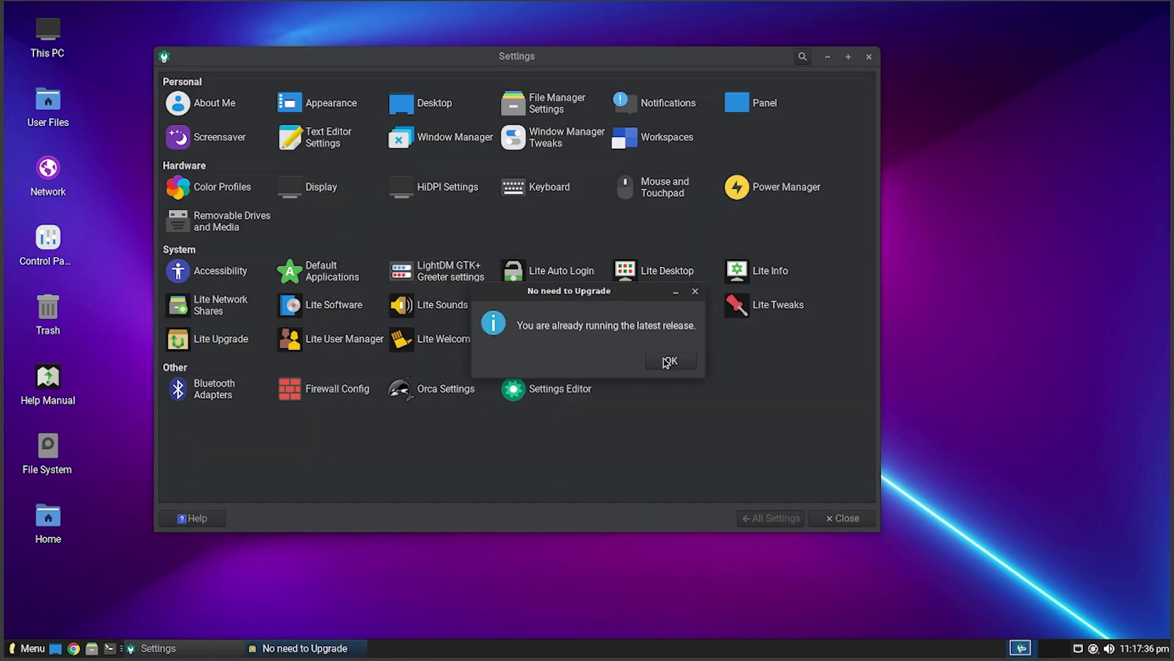
pyautogui.click(666, 362)
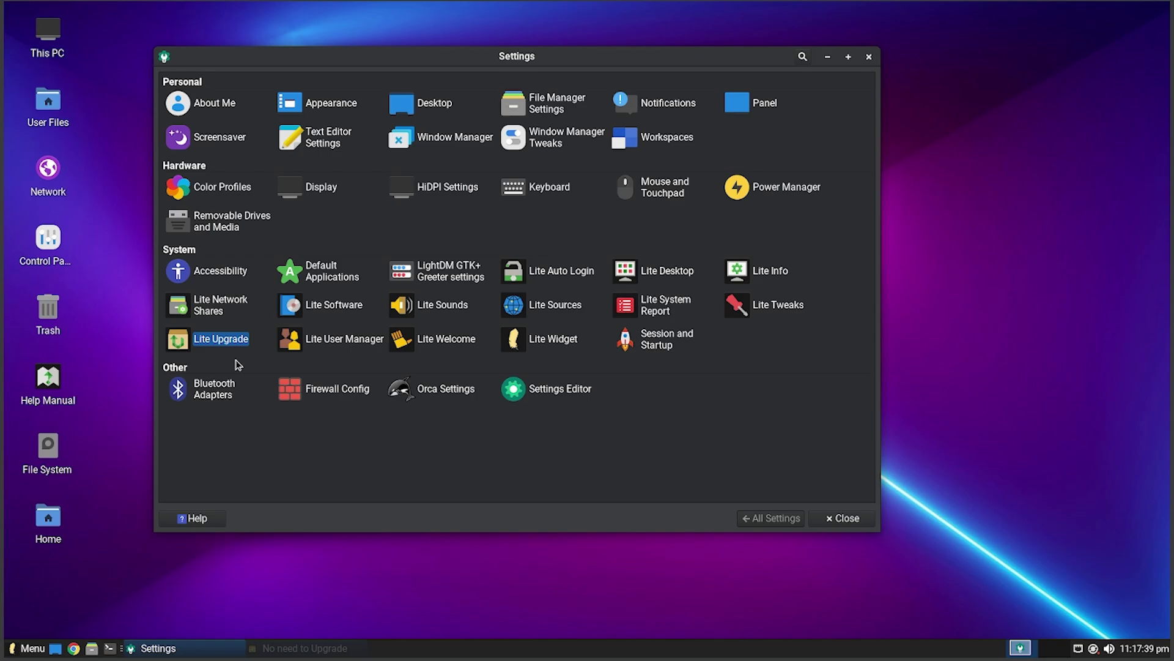
pyautogui.click(344, 339)
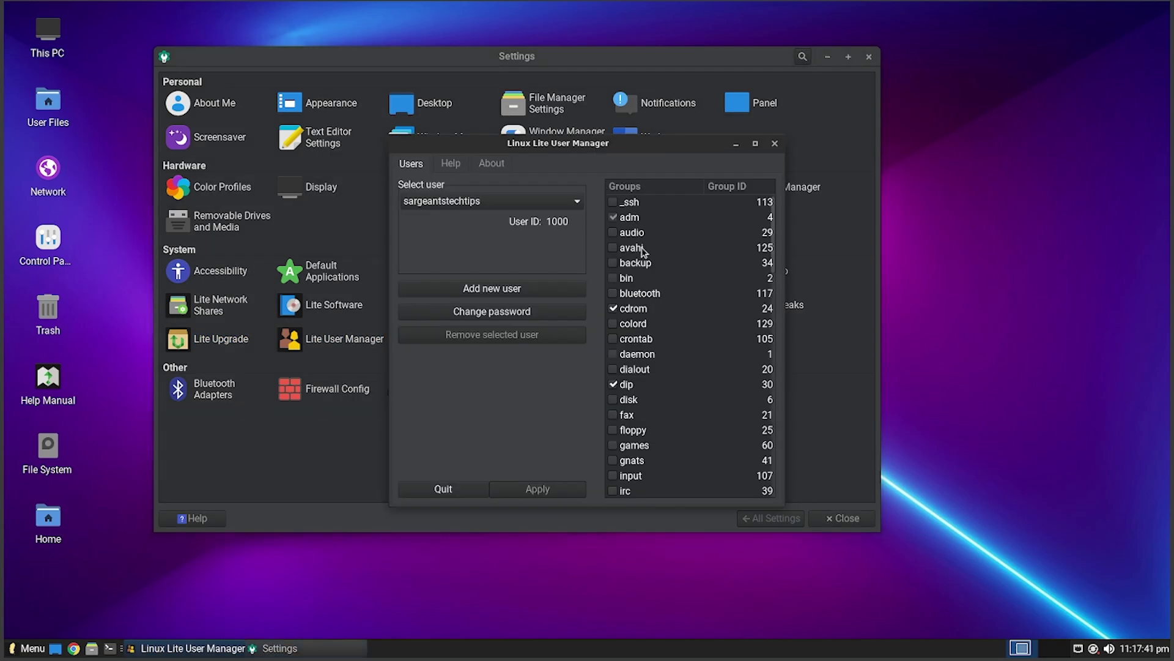
pyautogui.scroll(-10, 643, 251)
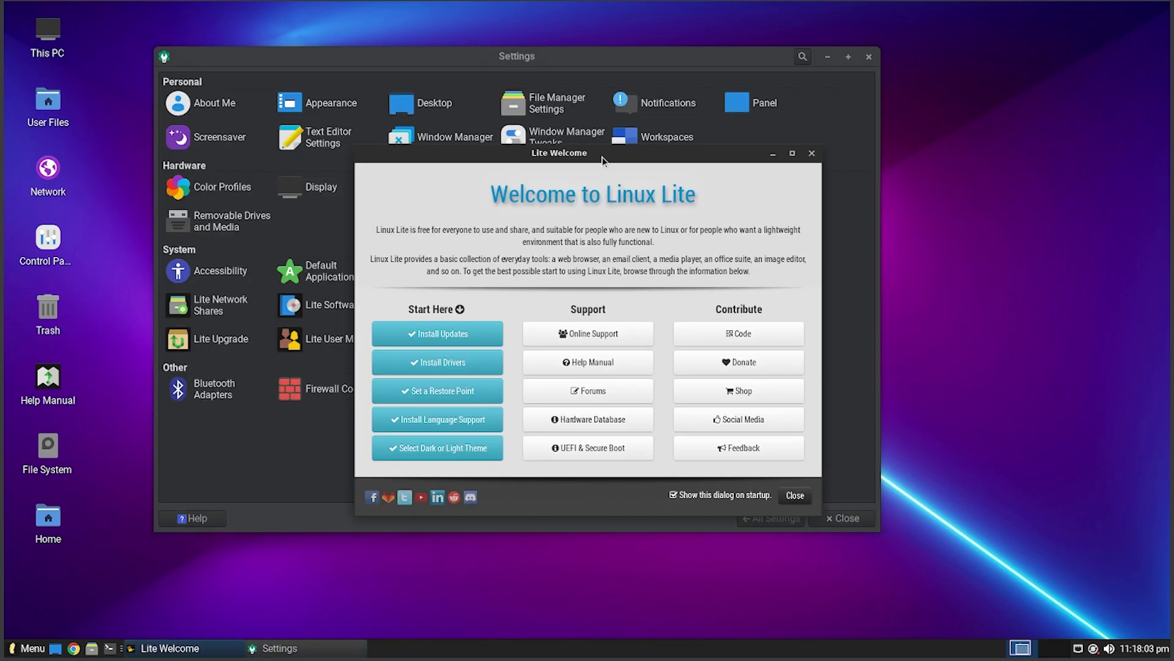
pyautogui.moveTo(602, 157); pyautogui.dragTo(599, 137)
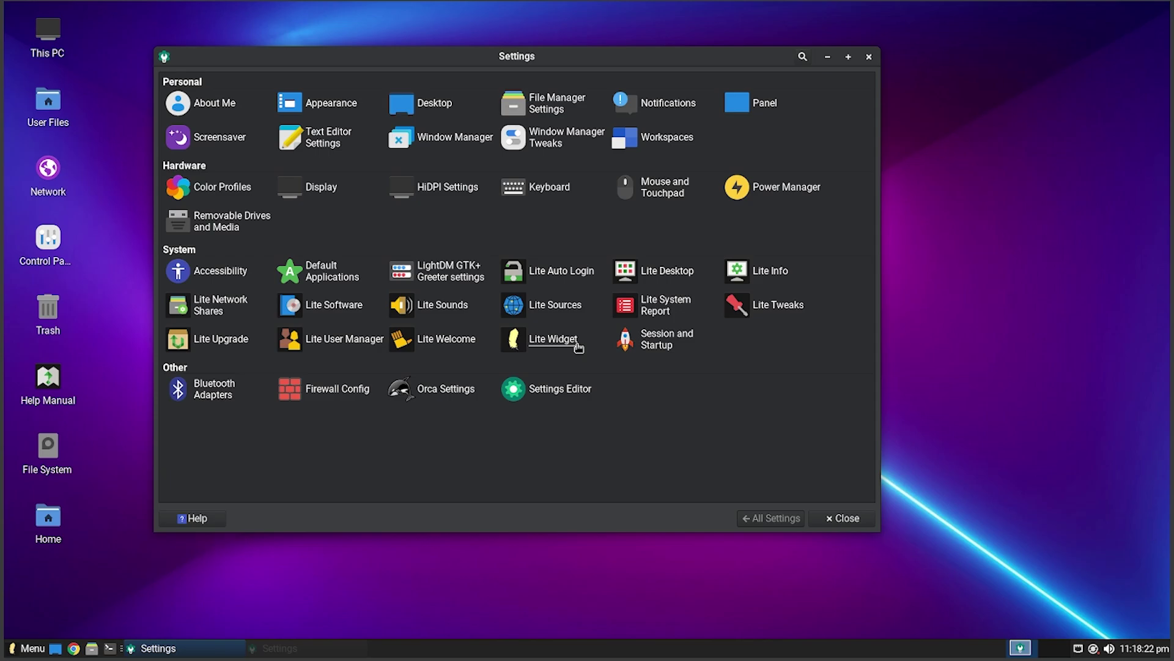
# - Turn on the Lite Widget desktop system-information widget and confirm it
pyautogui.click(558, 340)
pyautogui.click(614, 302)
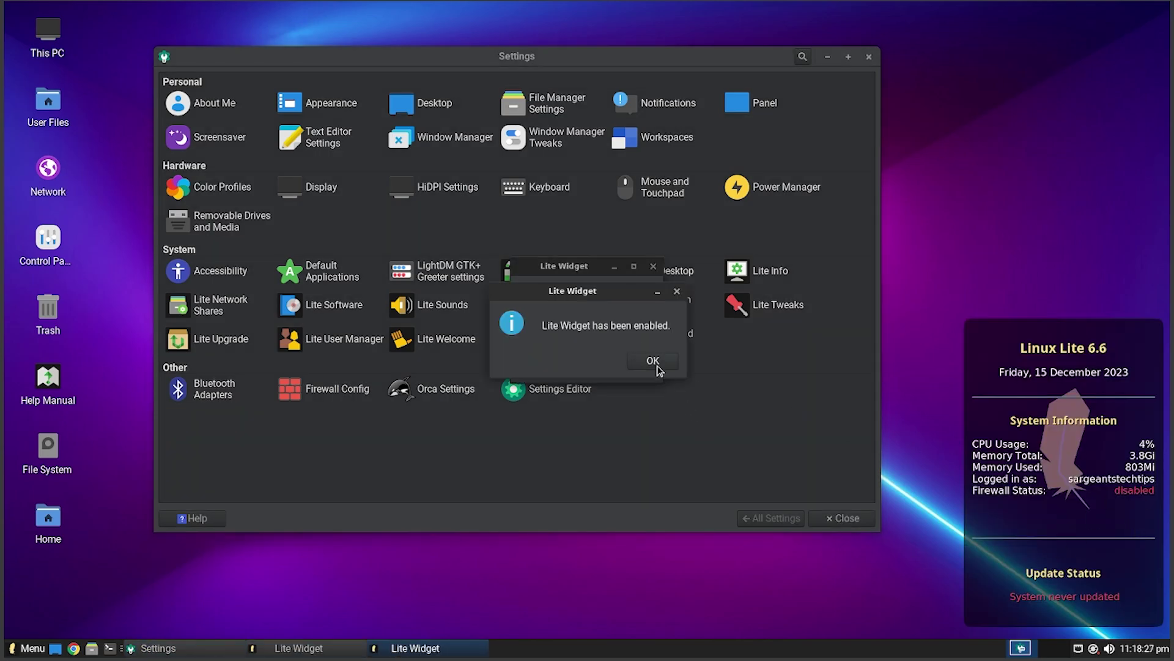
pyautogui.click(657, 364)
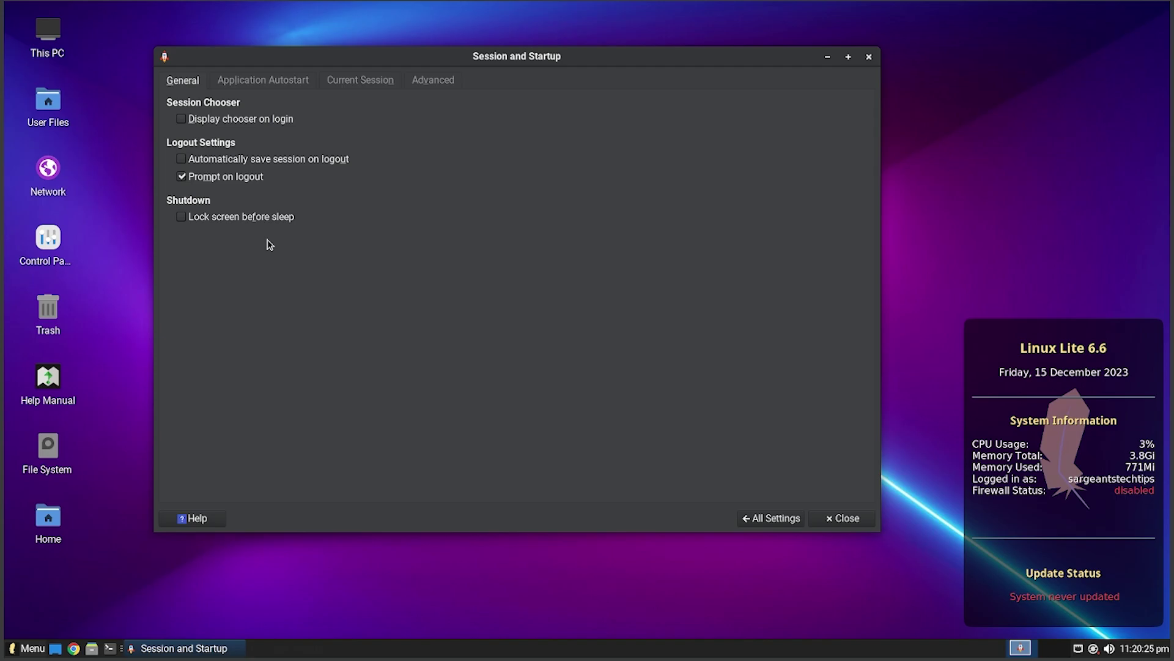
# - Review the Application Autostart, Current Session and Advanced pages, then go back to All Settings
pyautogui.click(263, 80)
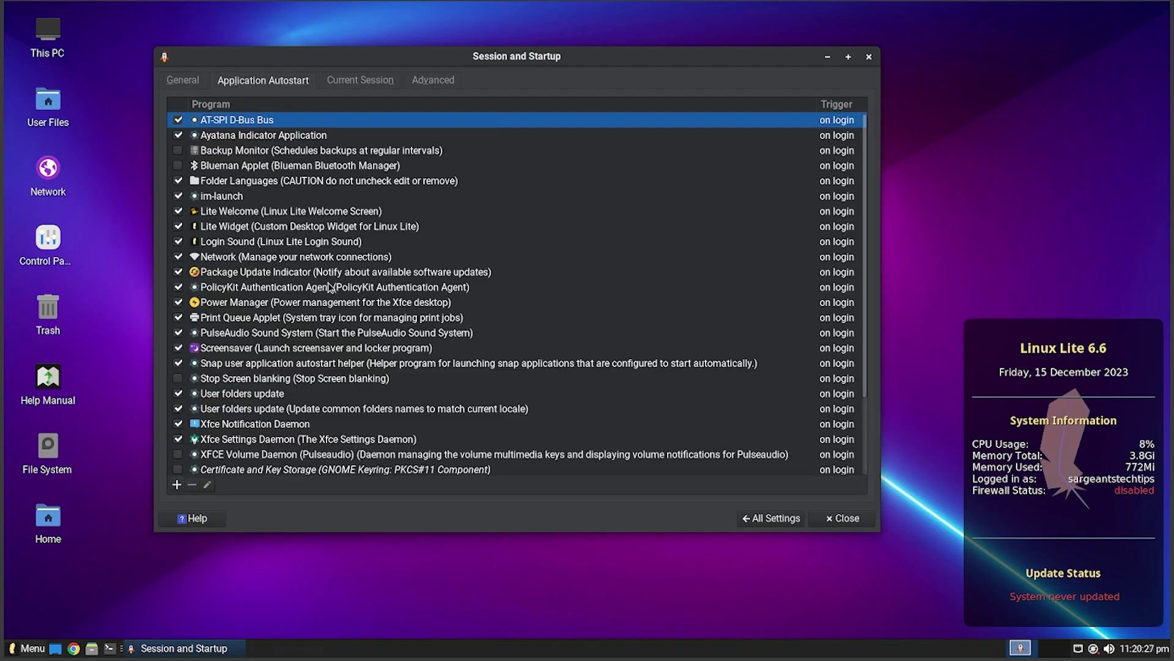
pyautogui.scroll(-3, 329, 288)
pyautogui.scroll(3, 544, 425)
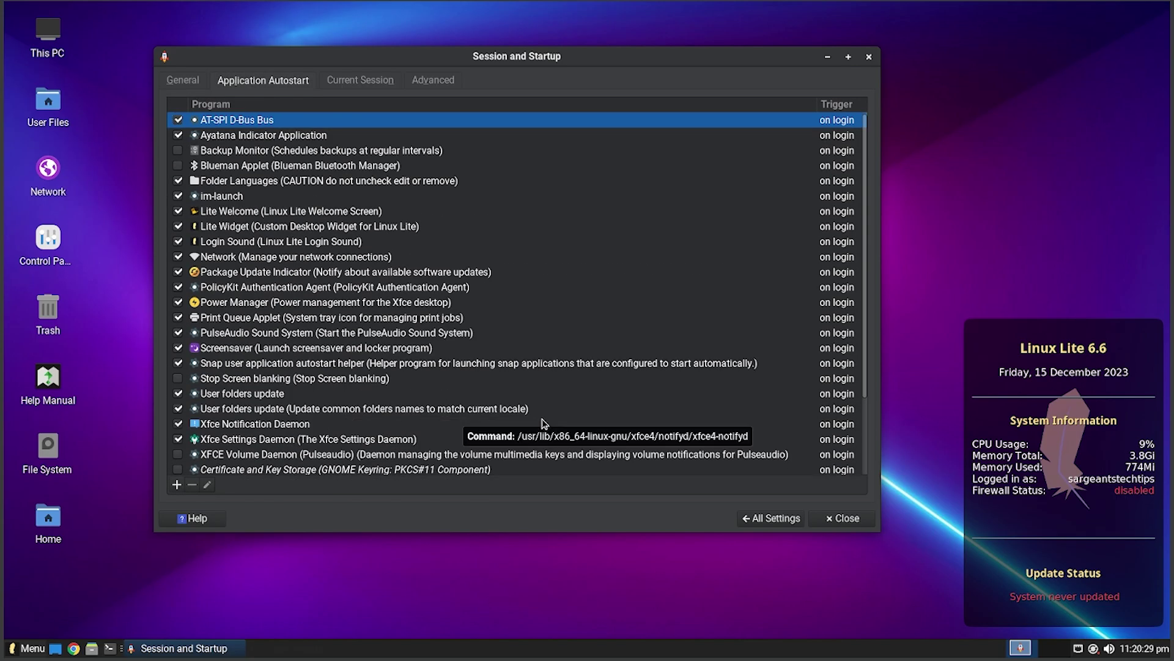
pyautogui.click(359, 80)
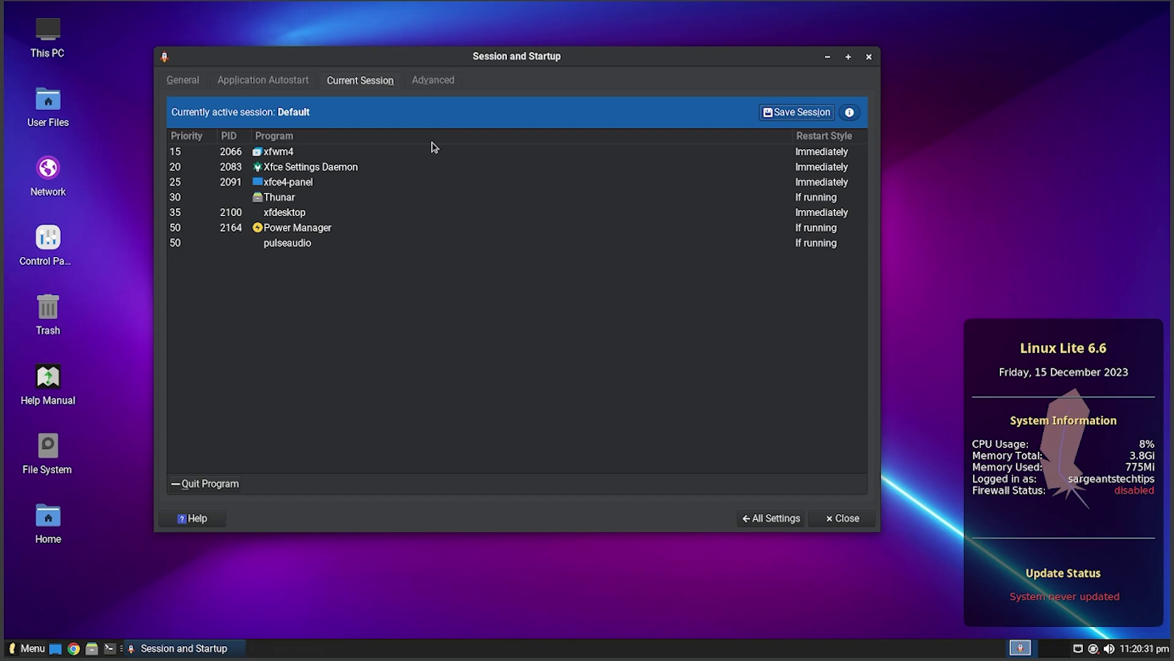
pyautogui.click(433, 80)
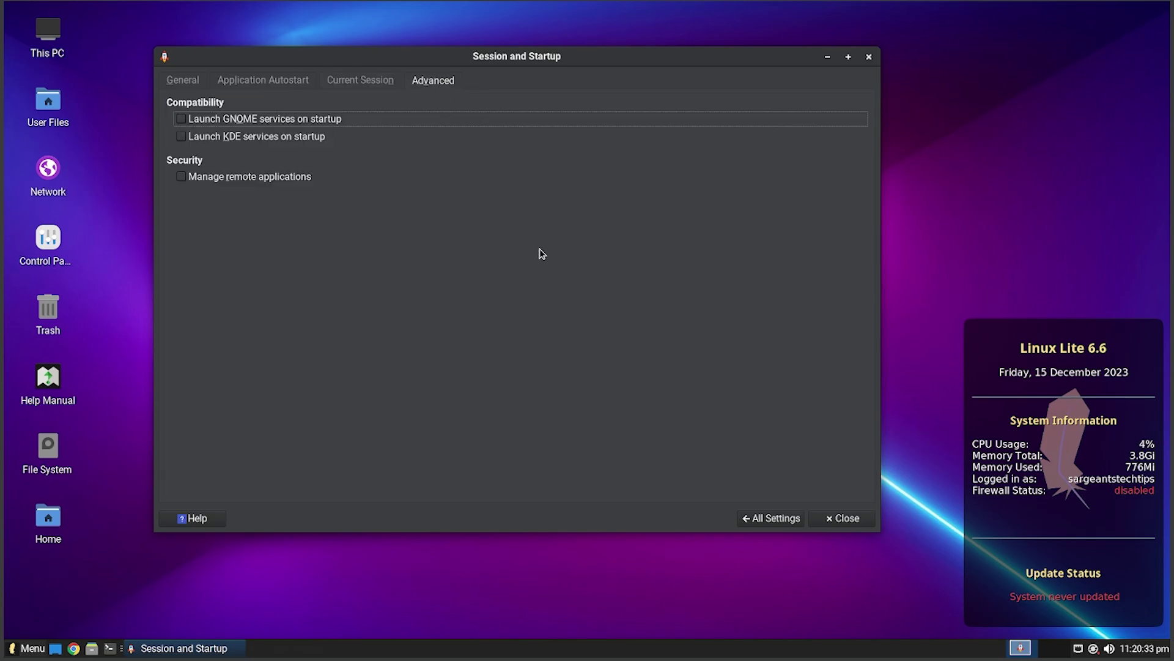
pyautogui.click(795, 525)
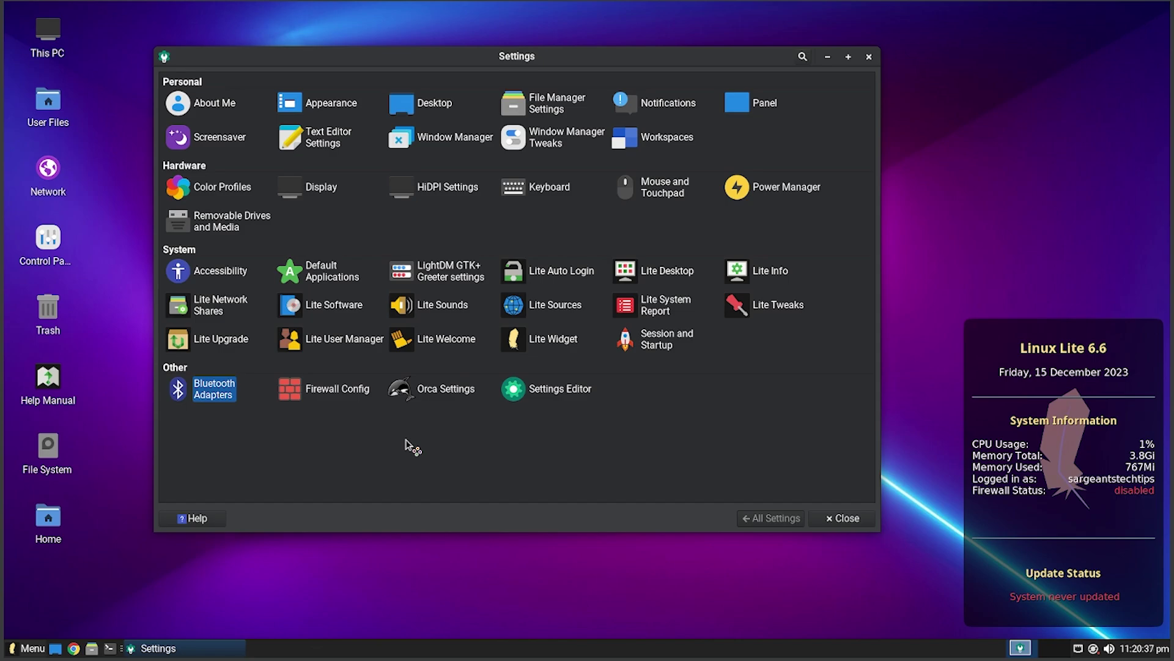
# - Dismiss the Bluetooth prompt, authenticate into Firewall Config with the account password, then close it
pyautogui.click(520, 358)
pyautogui.click(333, 390)
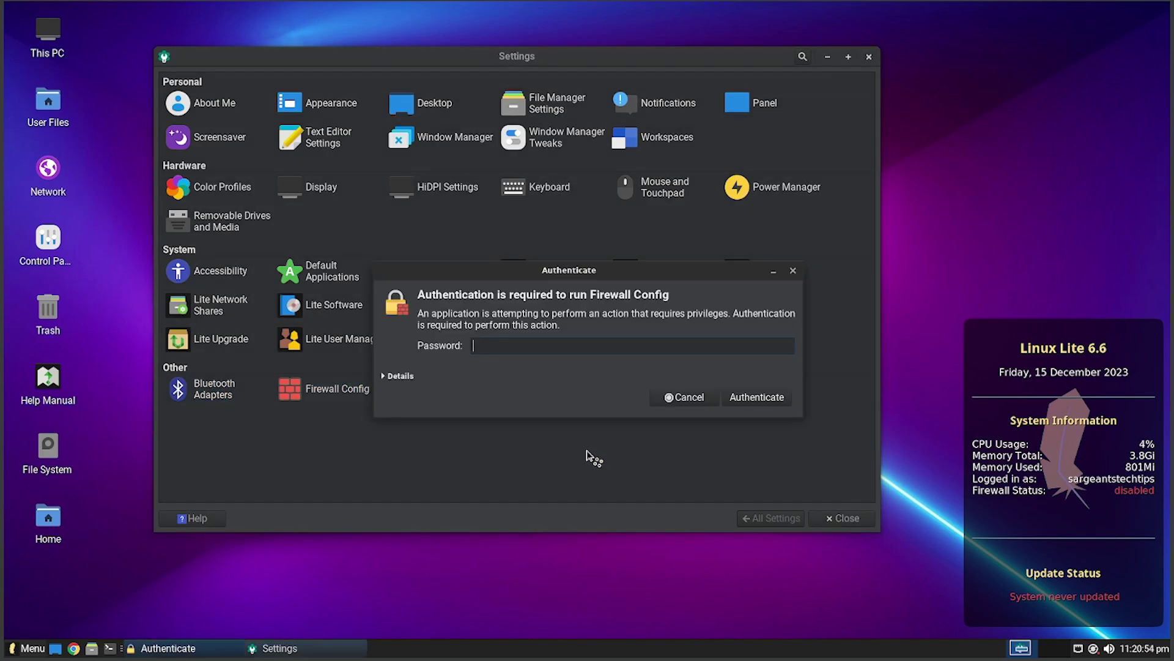
pyautogui.write('•••')
pyautogui.press('Return')
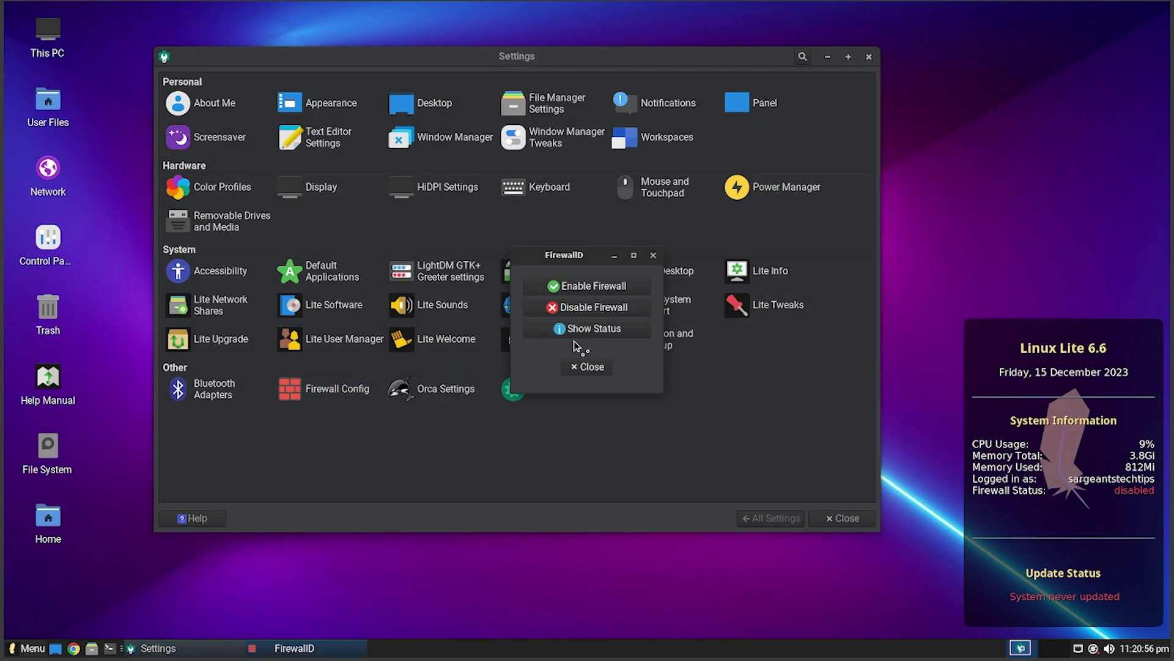
pyautogui.click(589, 368)
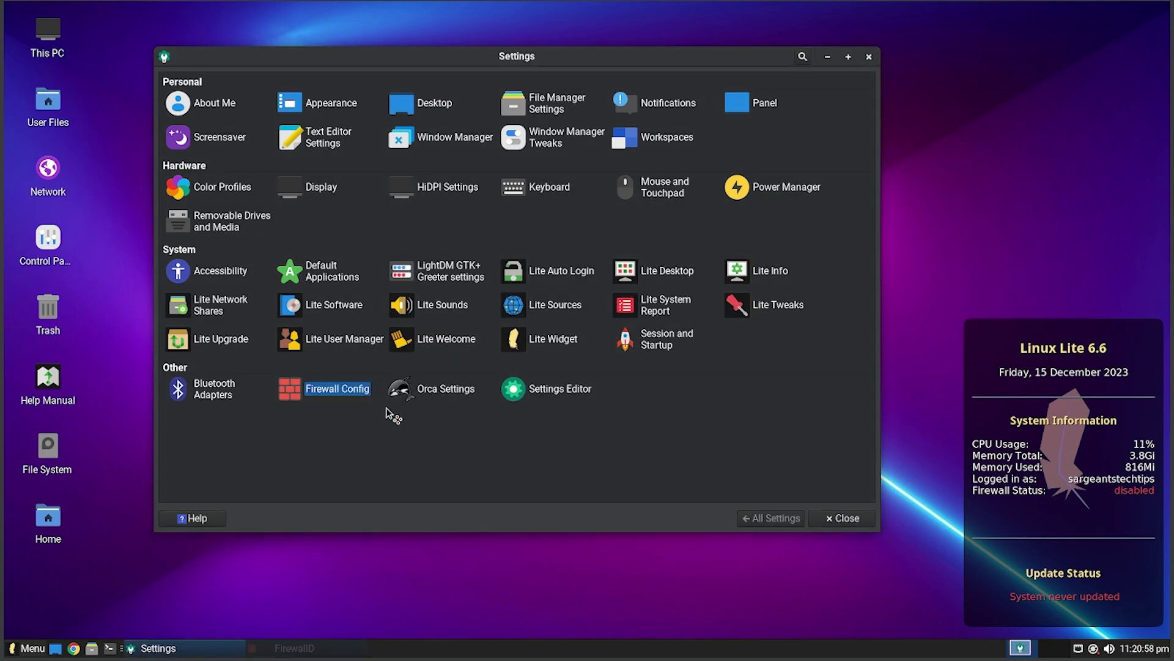
# - Open Orca Settings and view the catfish, displays, thunar-volman and xfce4-notifyd channels in Settings Editor
pyautogui.click(425, 392)
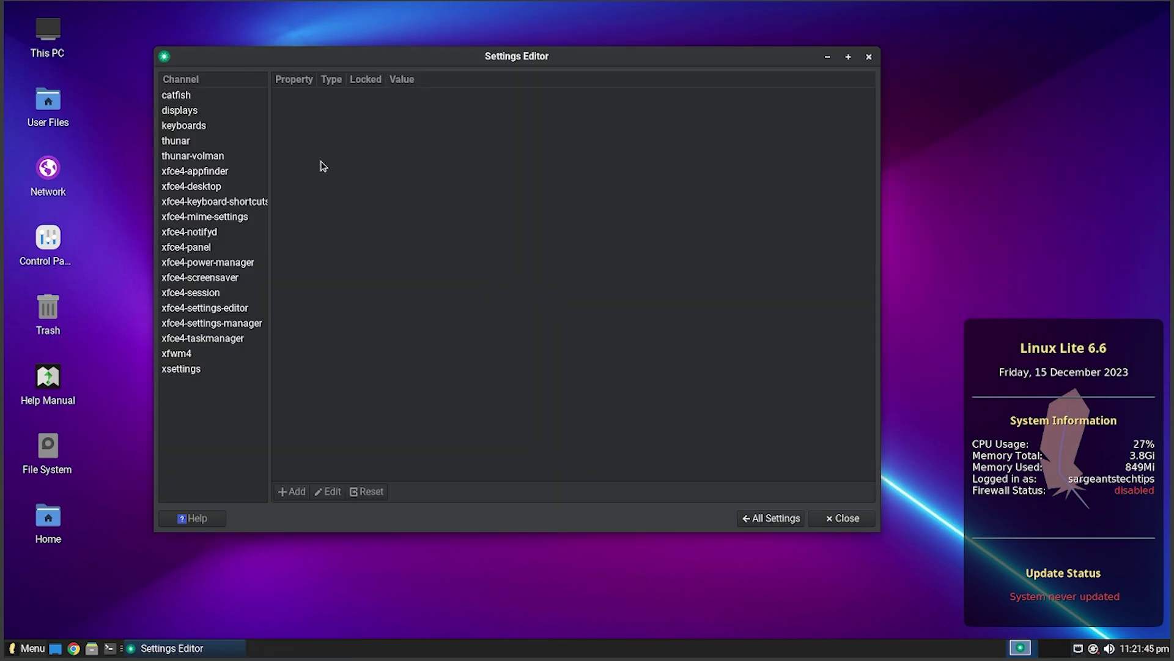
pyautogui.click(196, 95)
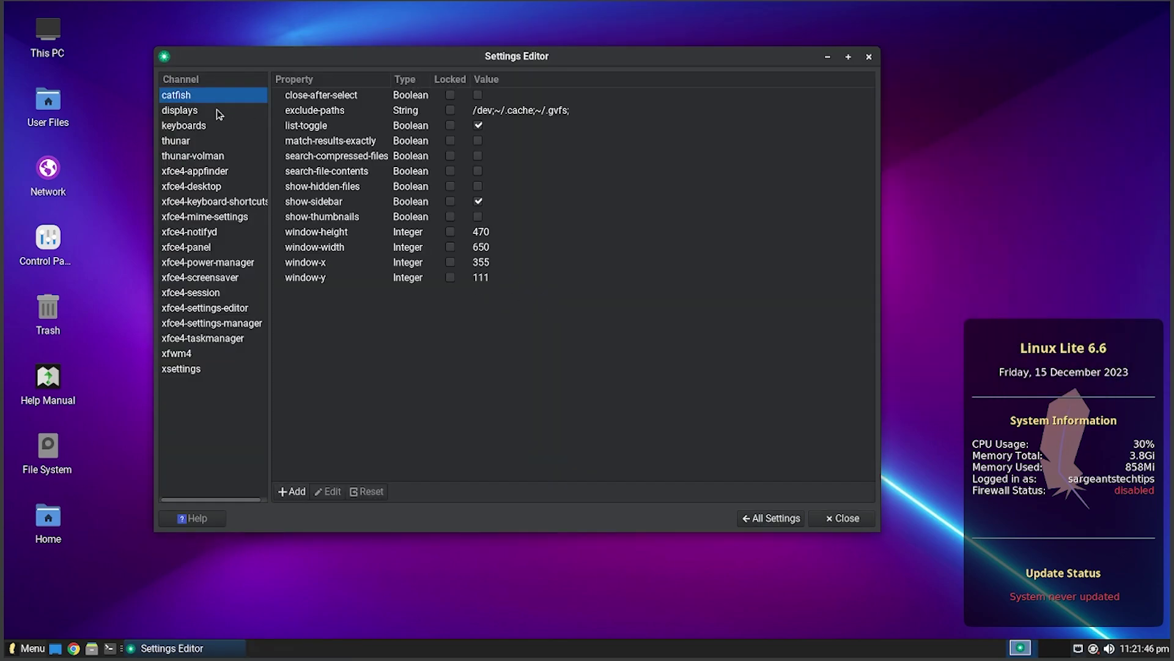
pyautogui.click(205, 110)
pyautogui.click(214, 156)
pyautogui.click(219, 232)
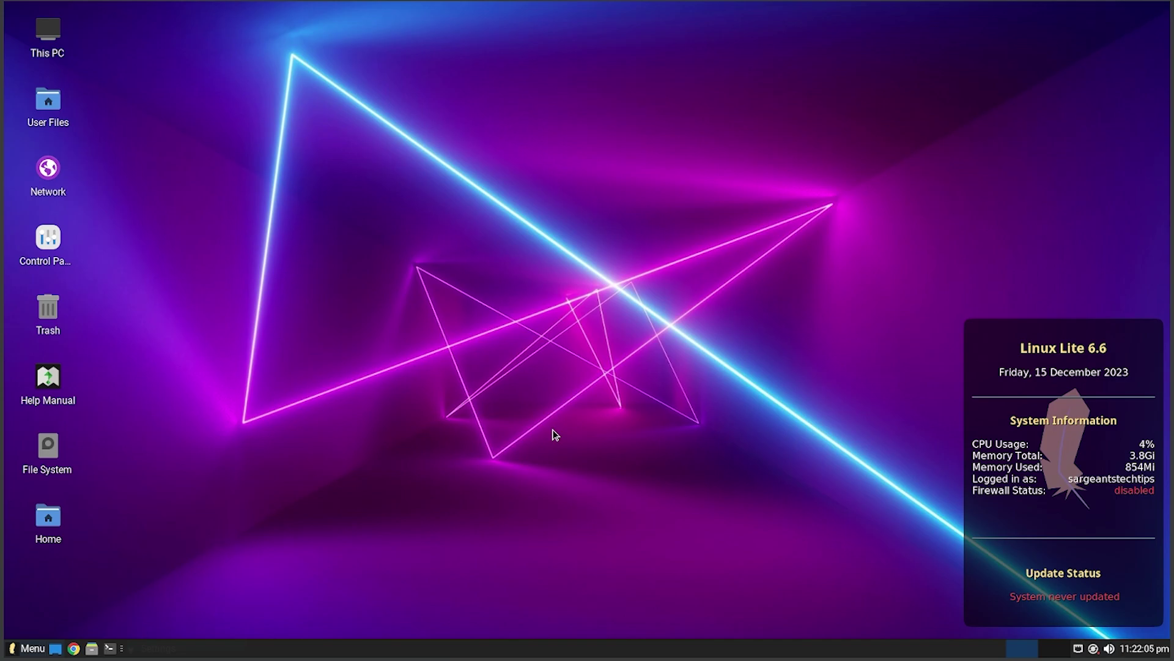
# - Open the Whisker menu and switch between Recently Used, Favourites and All Applications
pyautogui.click(24, 646)
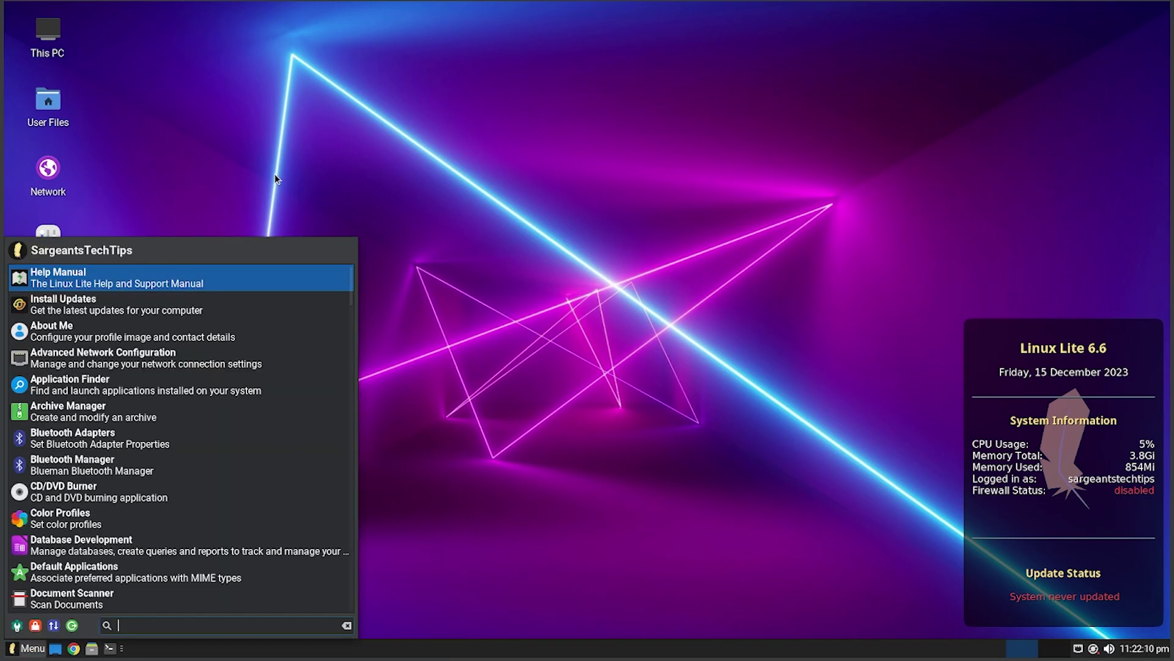
pyautogui.press('Escape')
pyautogui.click(45, 650)
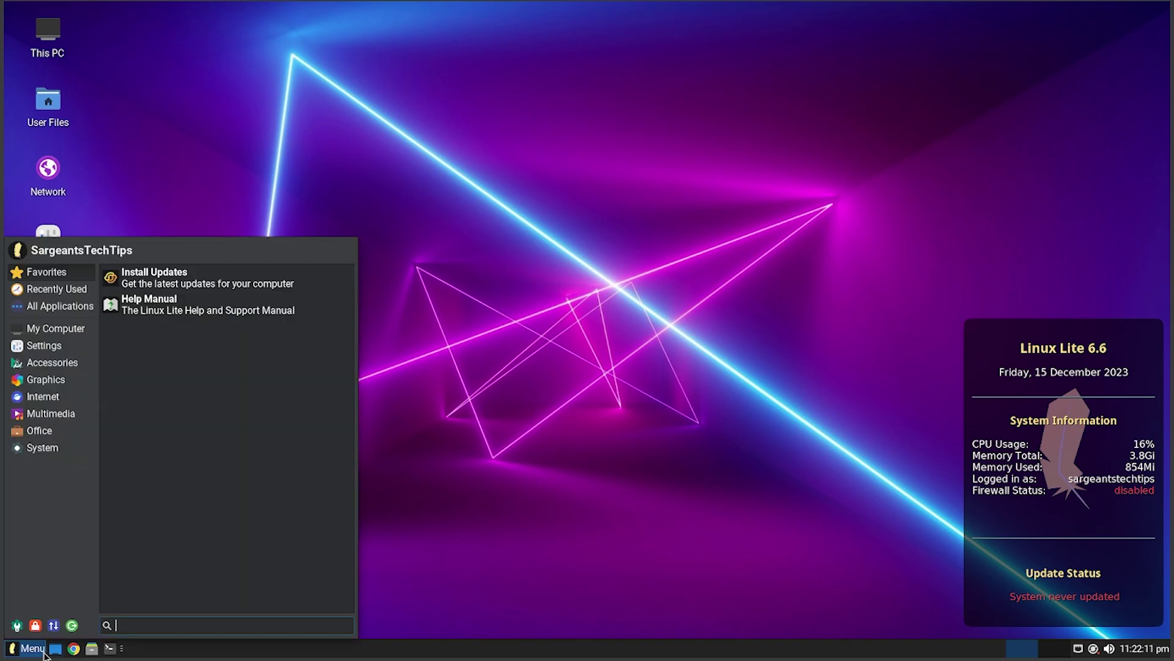
pyautogui.click(56, 293)
pyautogui.click(53, 273)
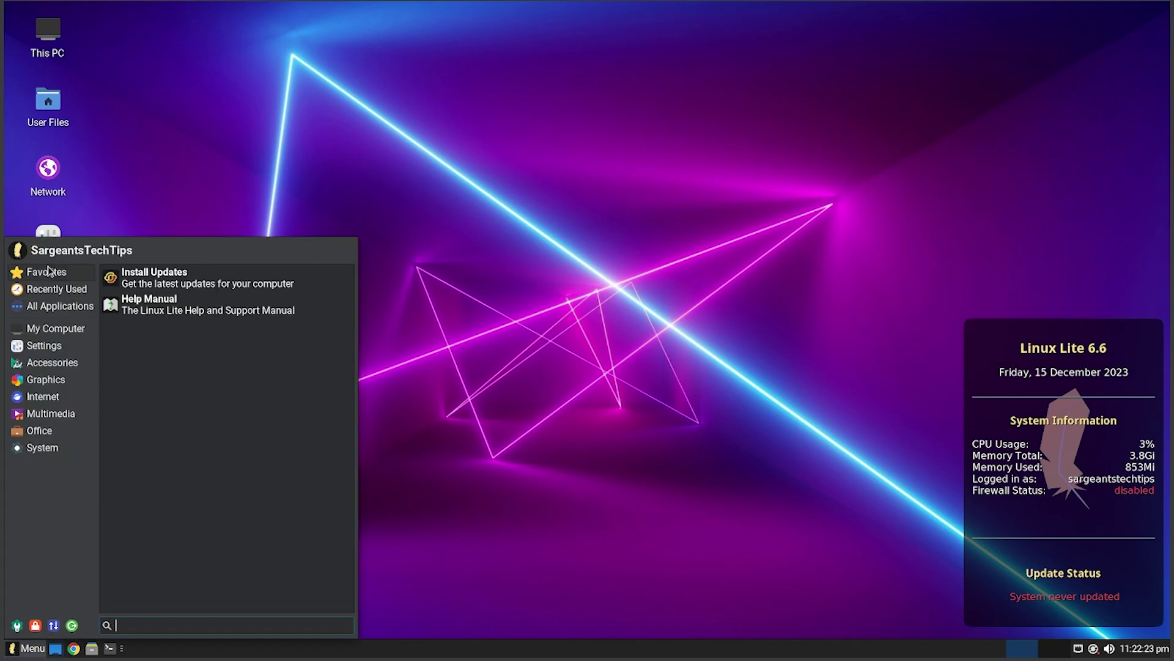
pyautogui.click(56, 306)
# - Check the About Me context menu, then browse the My Computer, Settings and Accessories categories
pyautogui.rightClick(154, 277)
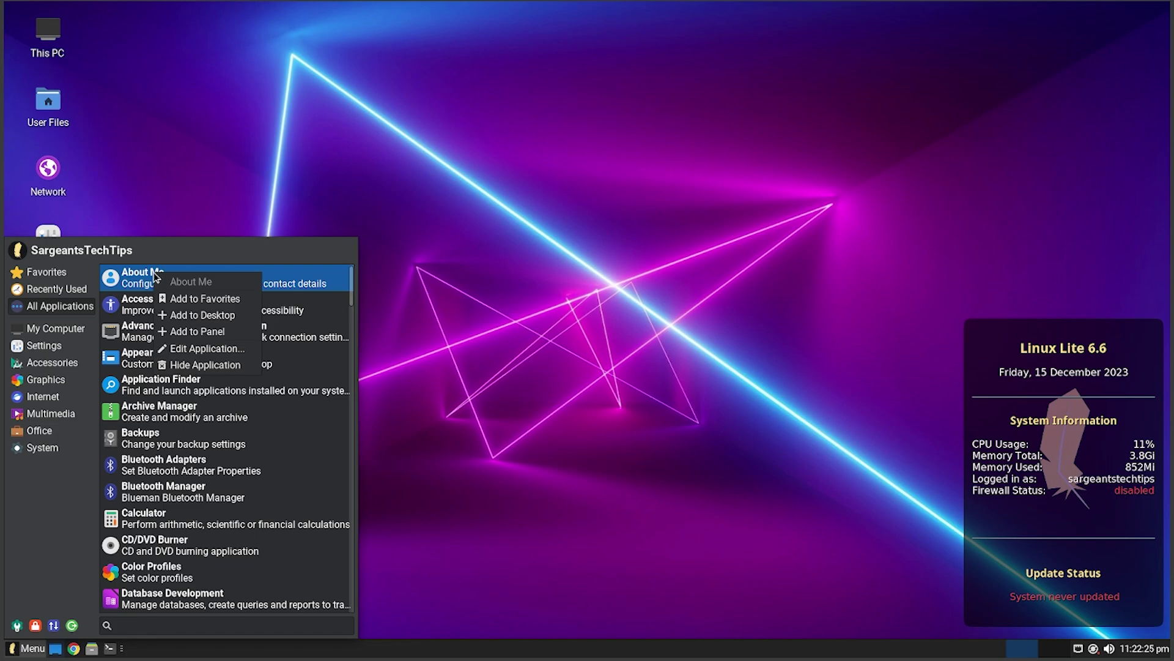
pyautogui.press('Escape')
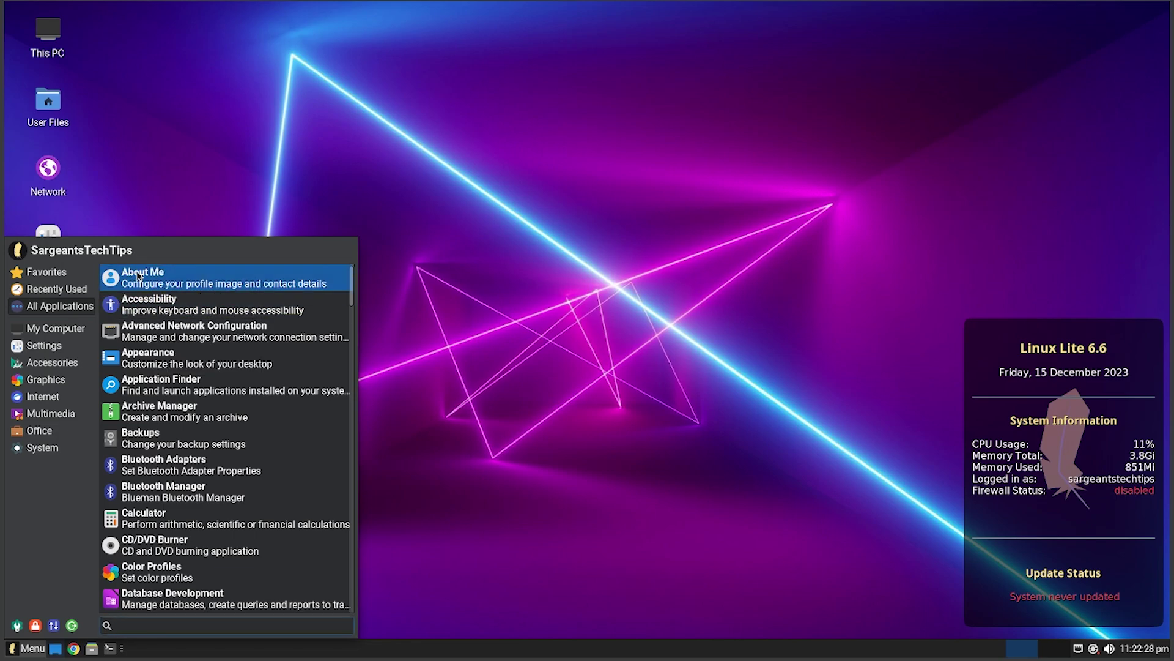
pyautogui.rightClick(138, 270)
pyautogui.press('Escape')
pyautogui.click(68, 329)
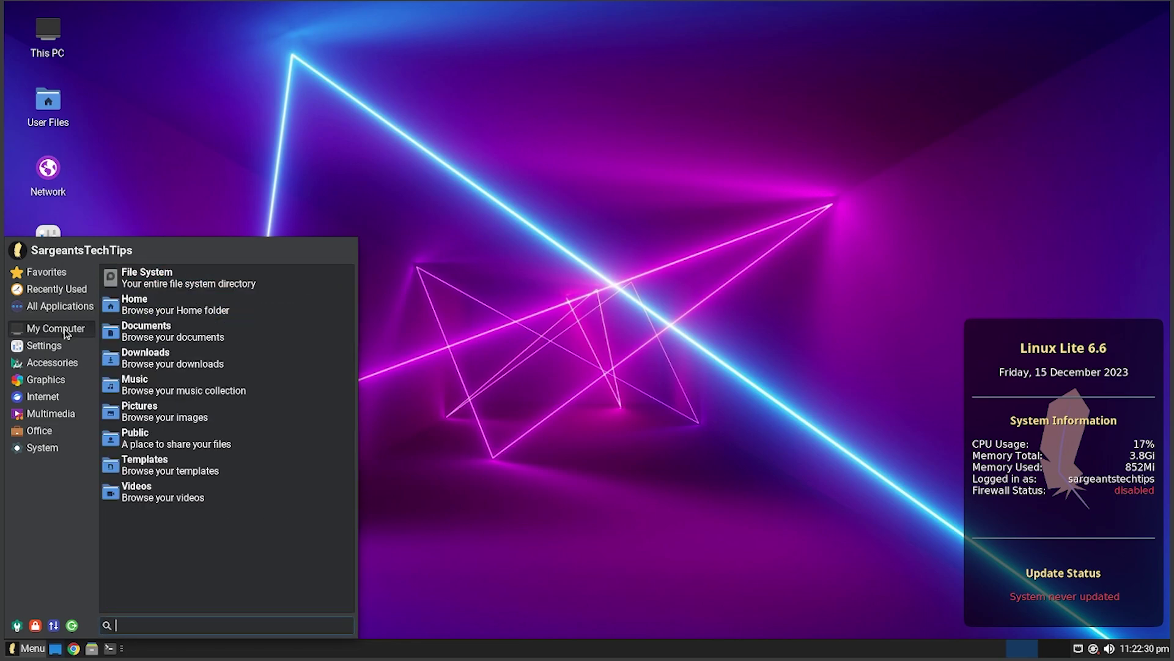
pyautogui.click(40, 348)
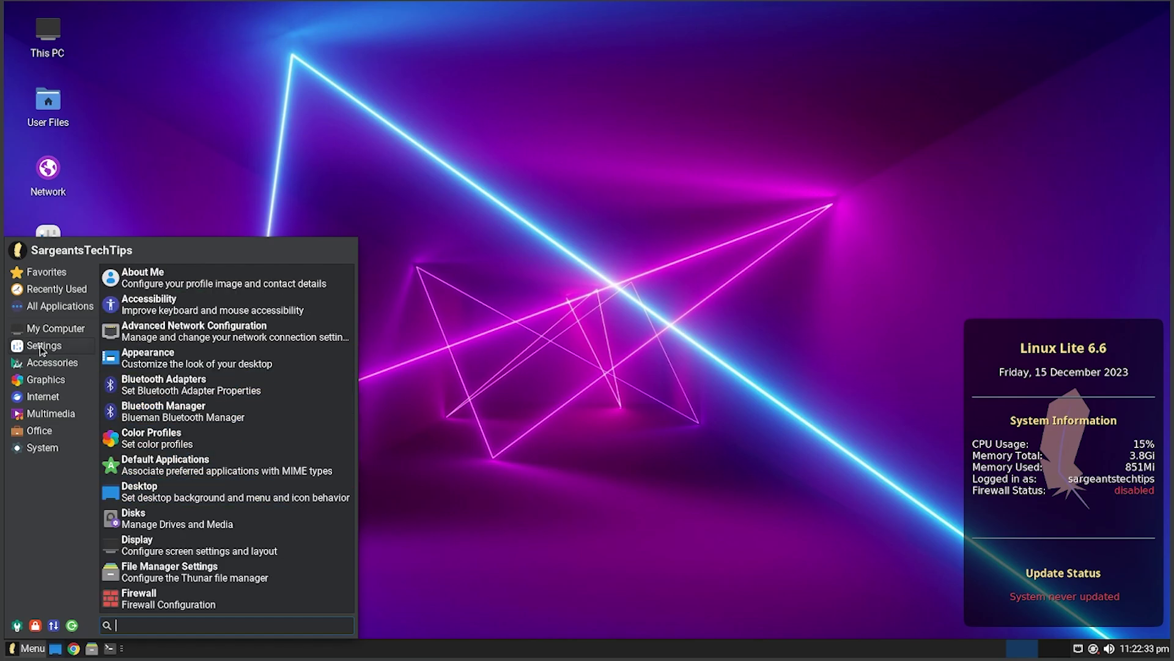
pyautogui.scroll(-15, 153, 455)
pyautogui.click(68, 364)
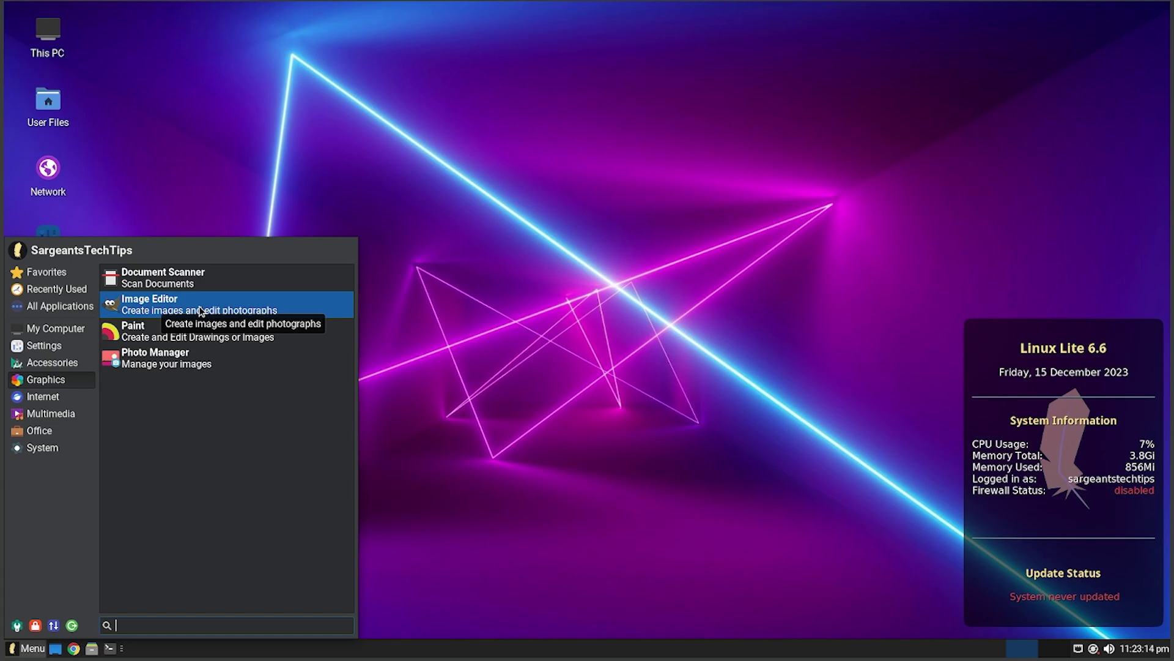
# - Launch Paint, Shotwell Photo Manager and Network Connections, selecting Wired connection 1
pyautogui.click(196, 340)
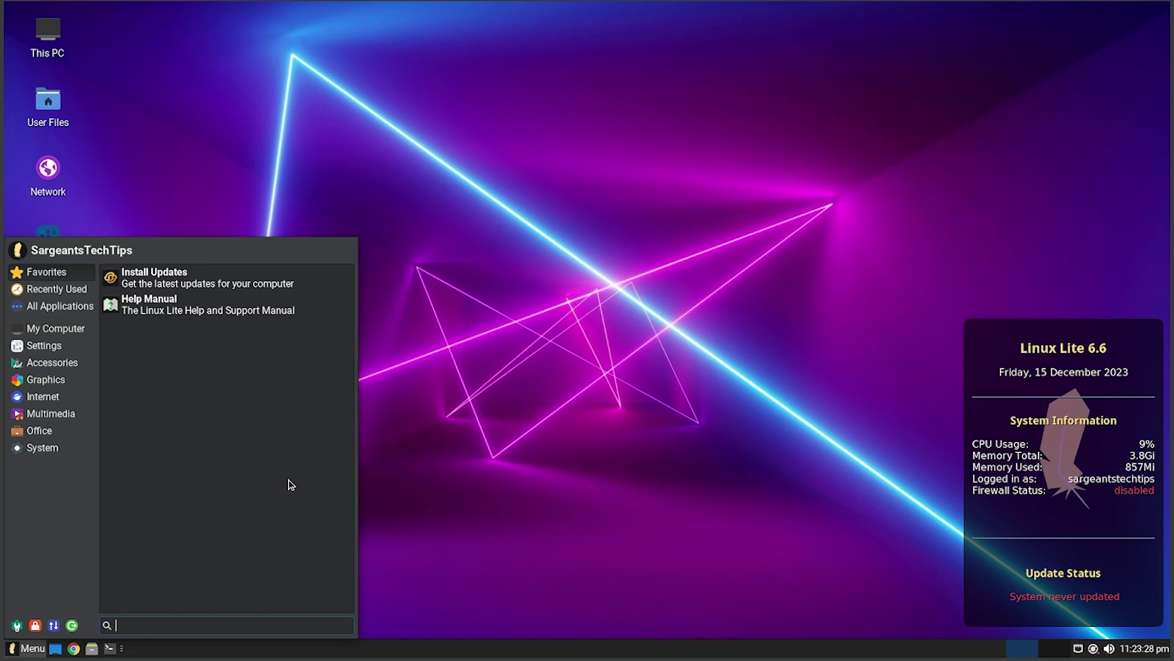
pyautogui.click(42, 380)
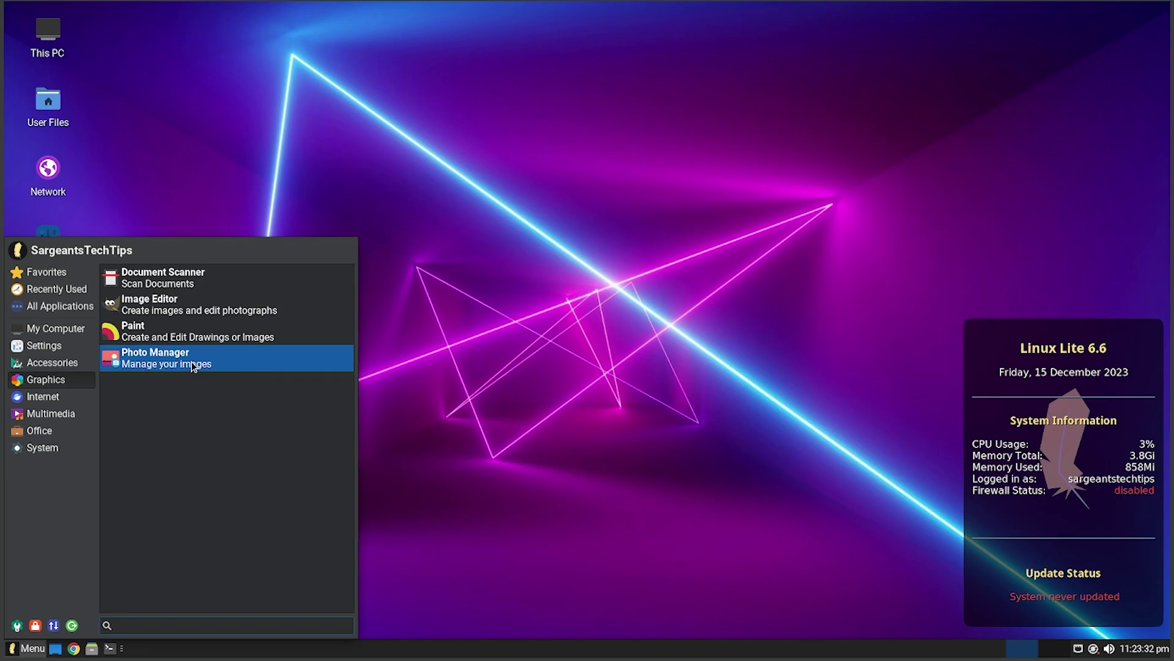
pyautogui.click(469, 401)
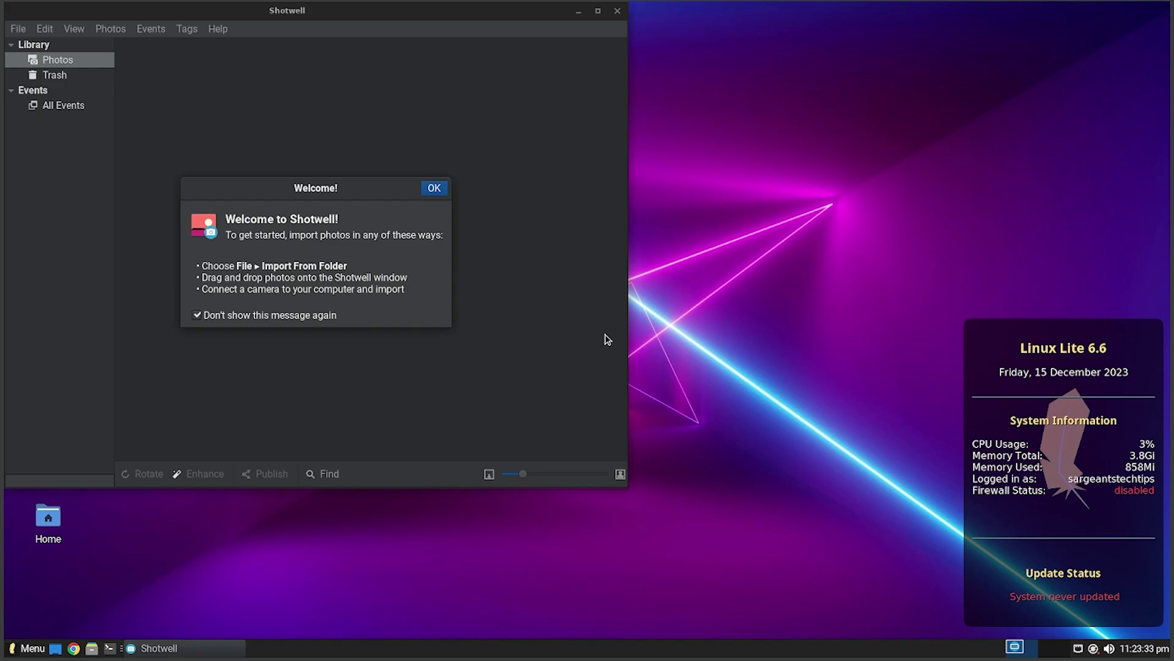
pyautogui.click(440, 186)
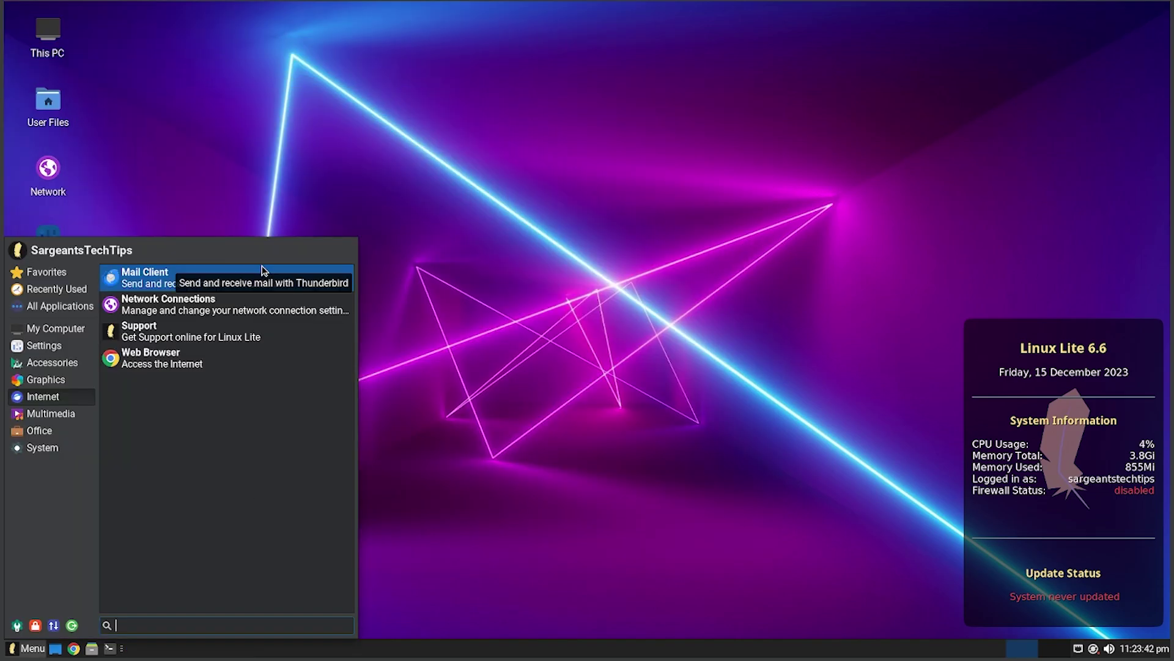
pyautogui.click(251, 309)
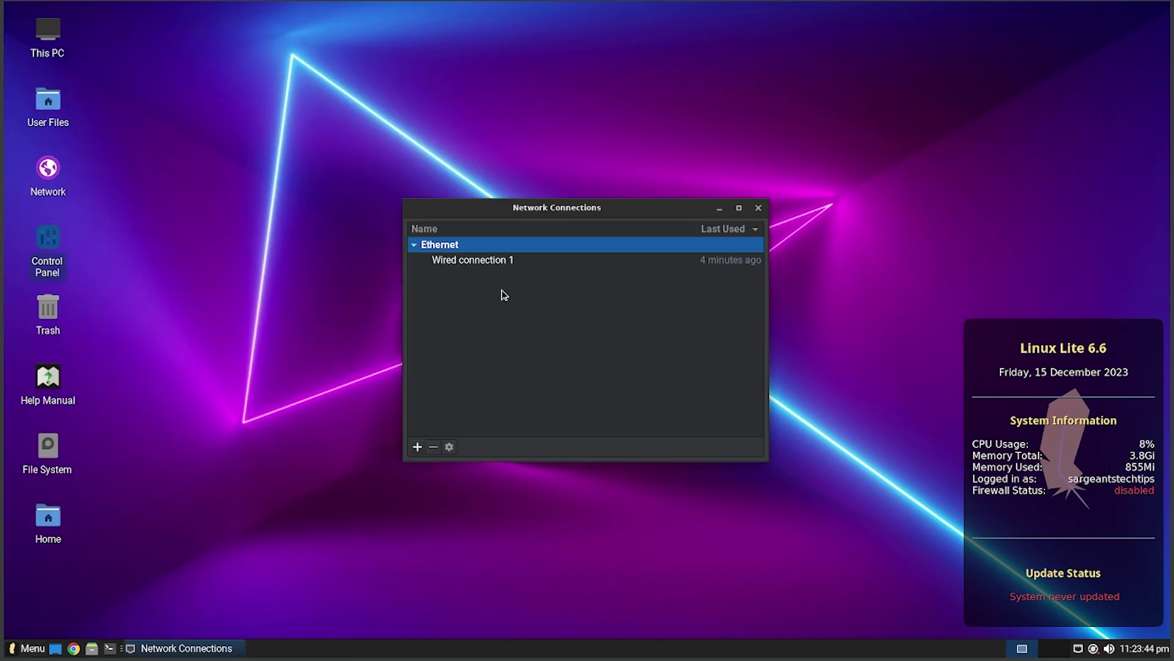
pyautogui.click(619, 262)
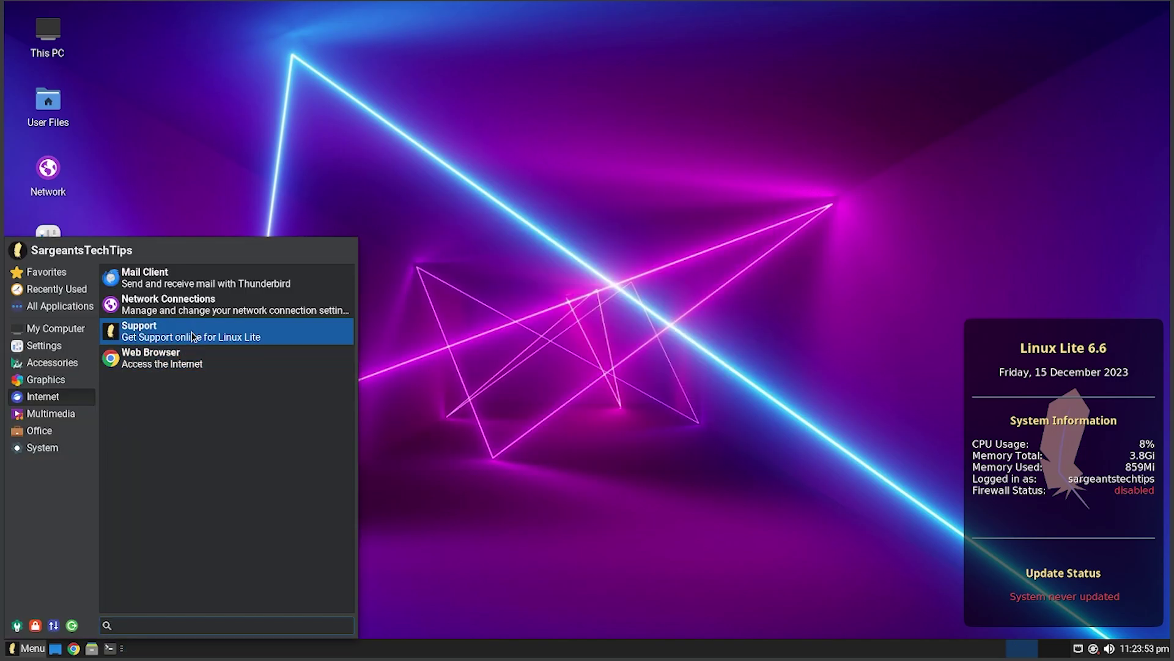
# - Open Volume Control from Multimedia, view its output, input and configuration tabs, close it, and reopen the menu
pyautogui.click(61, 414)
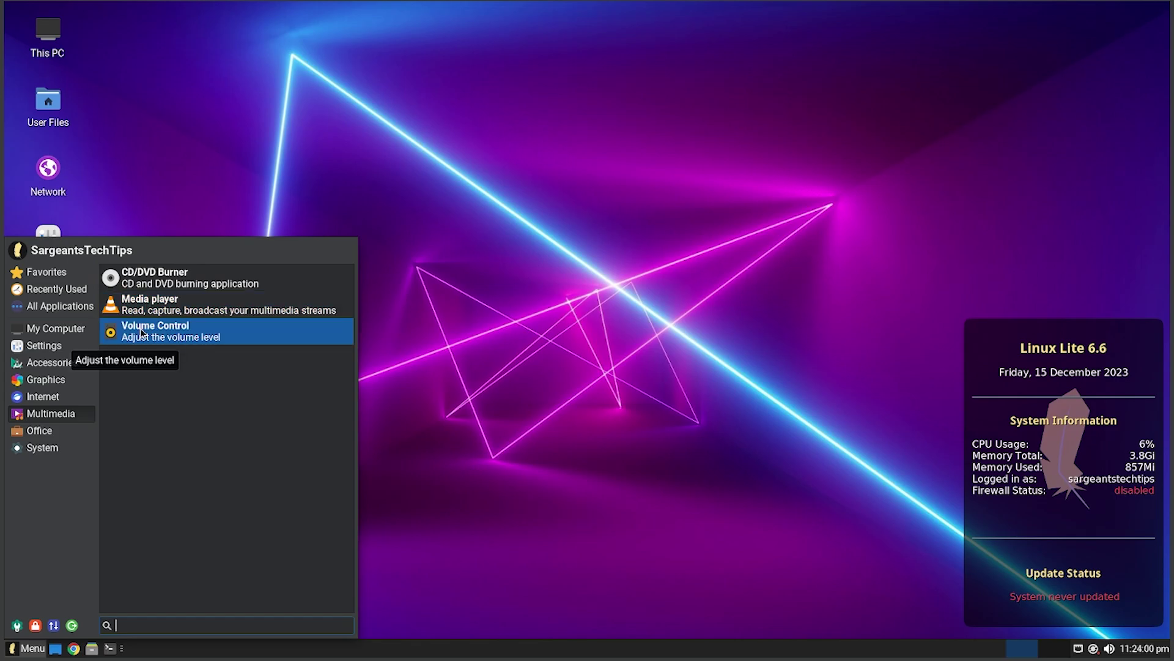
pyautogui.click(178, 333)
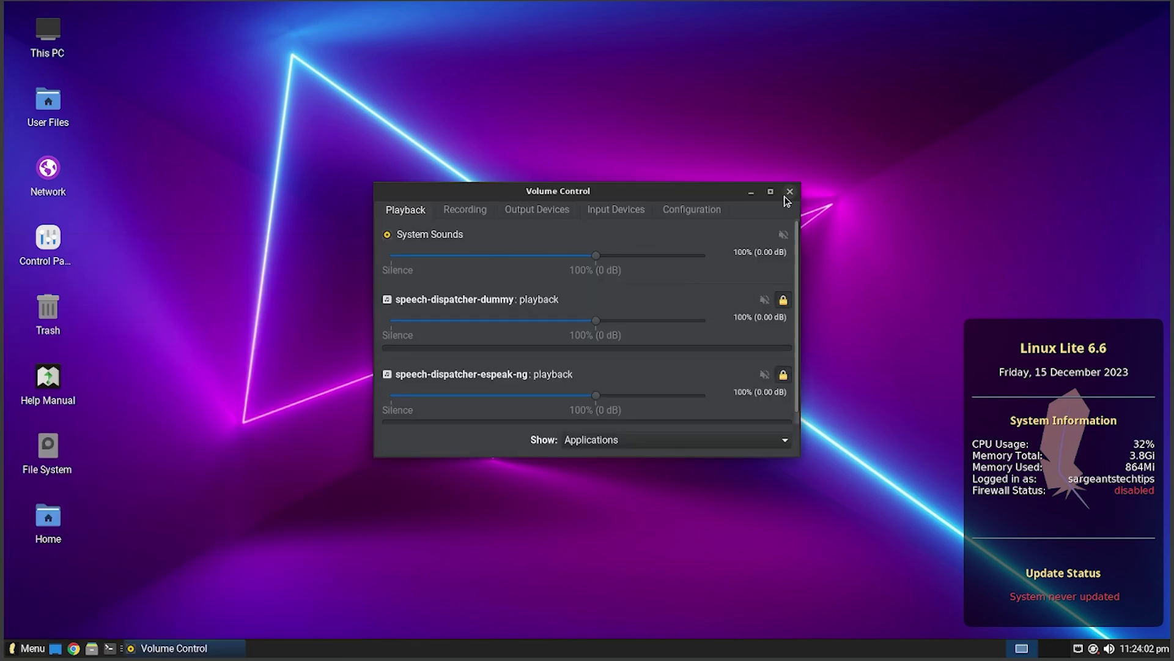
pyautogui.click(537, 209)
pyautogui.click(647, 211)
pyautogui.click(691, 209)
pyautogui.click(405, 210)
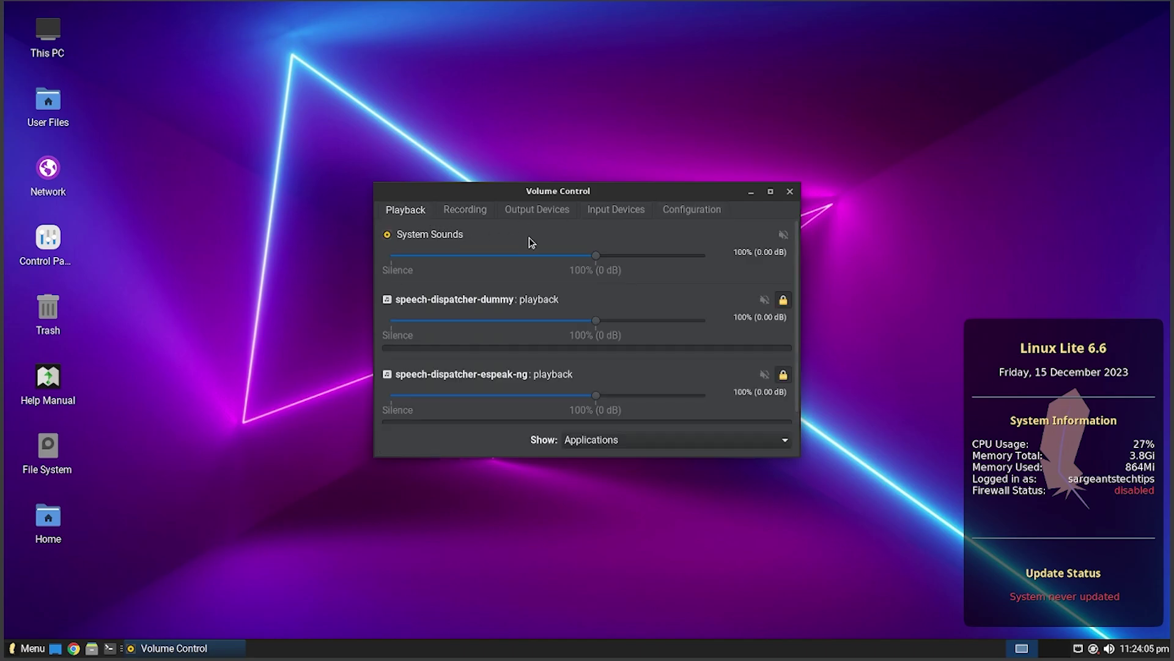
pyautogui.click(789, 191)
pyautogui.click(27, 648)
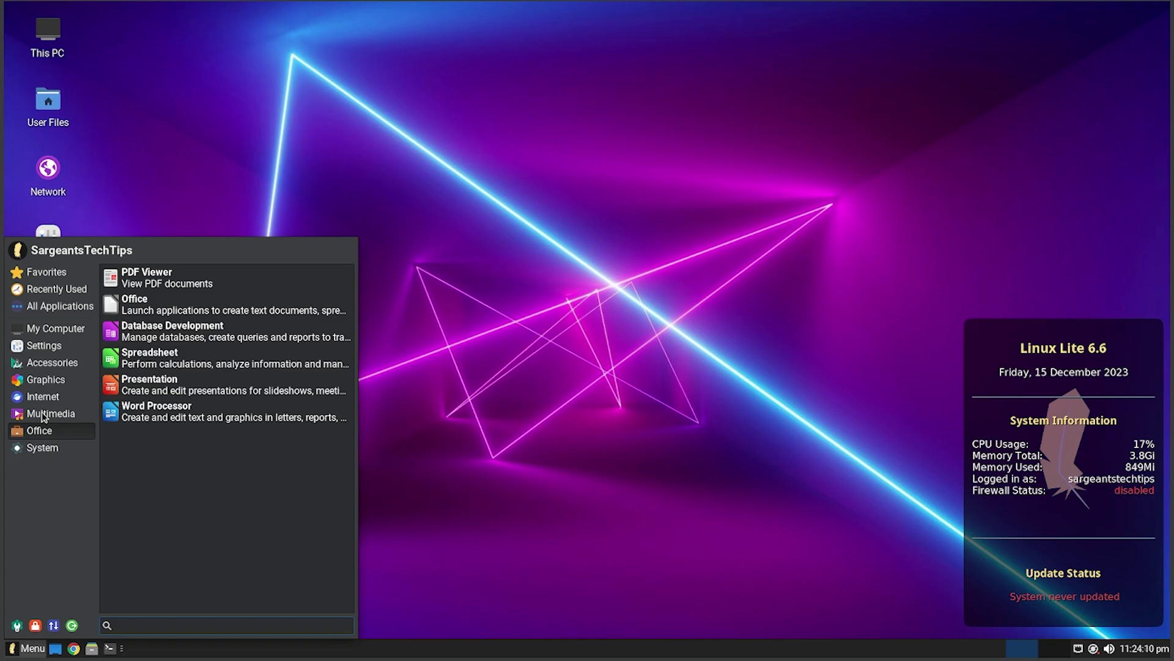
# - Launch PDF Viewer from Office, cancel the Open dialog, and close the viewer
pyautogui.moveTo(37, 430)
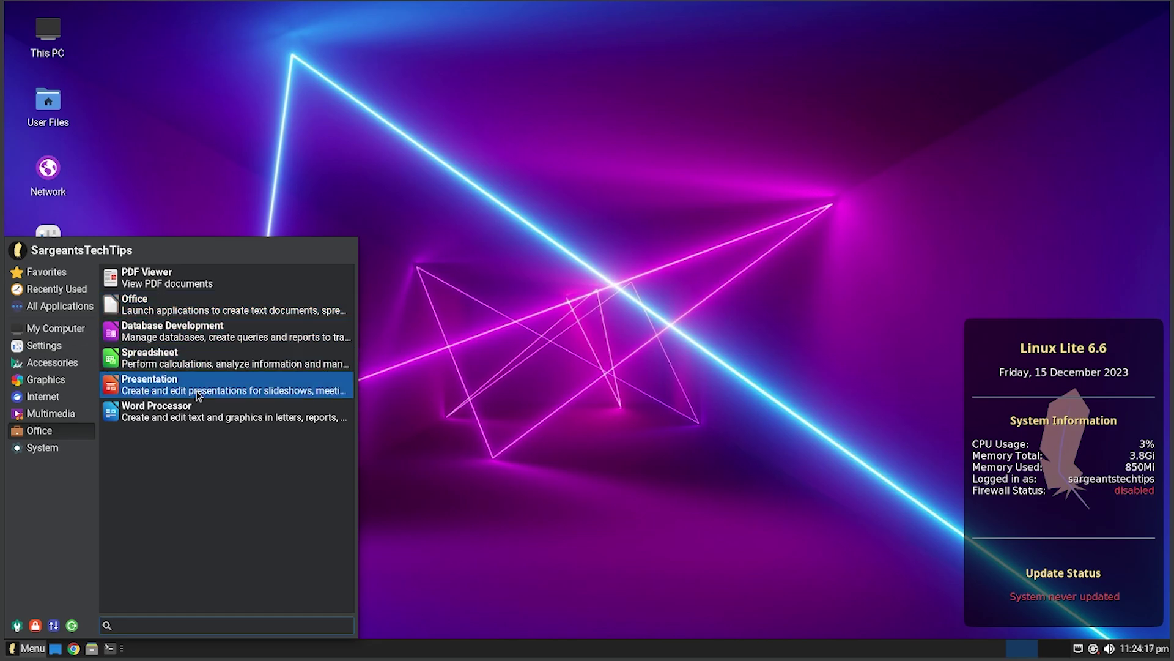
pyautogui.click(209, 283)
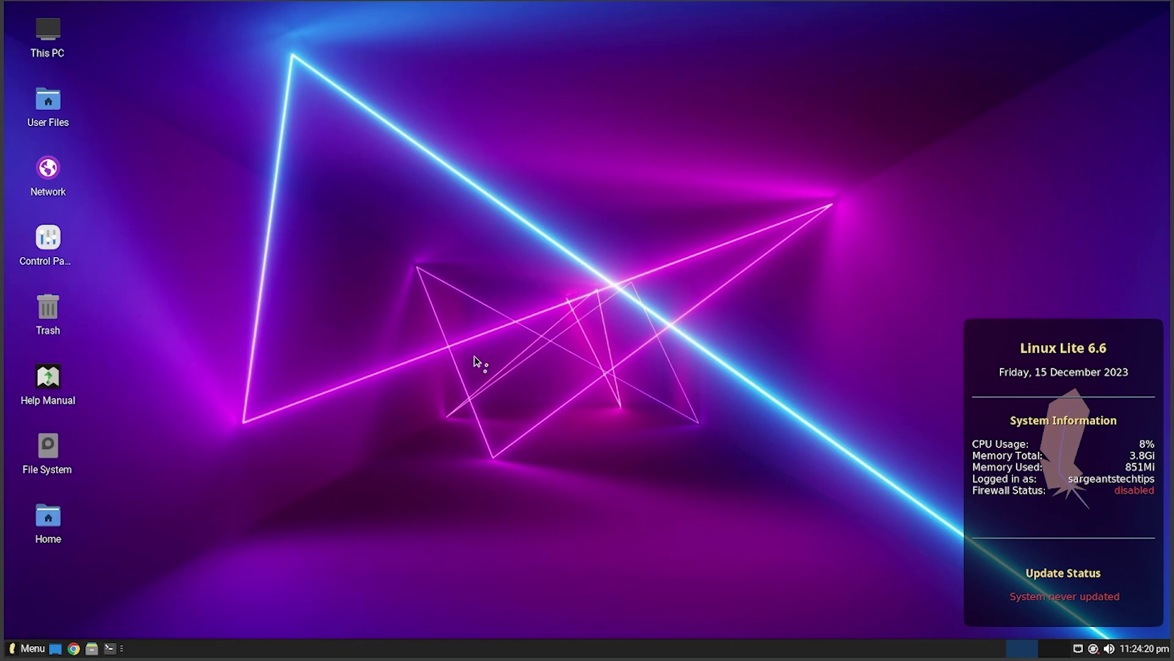
pyautogui.click(425, 148)
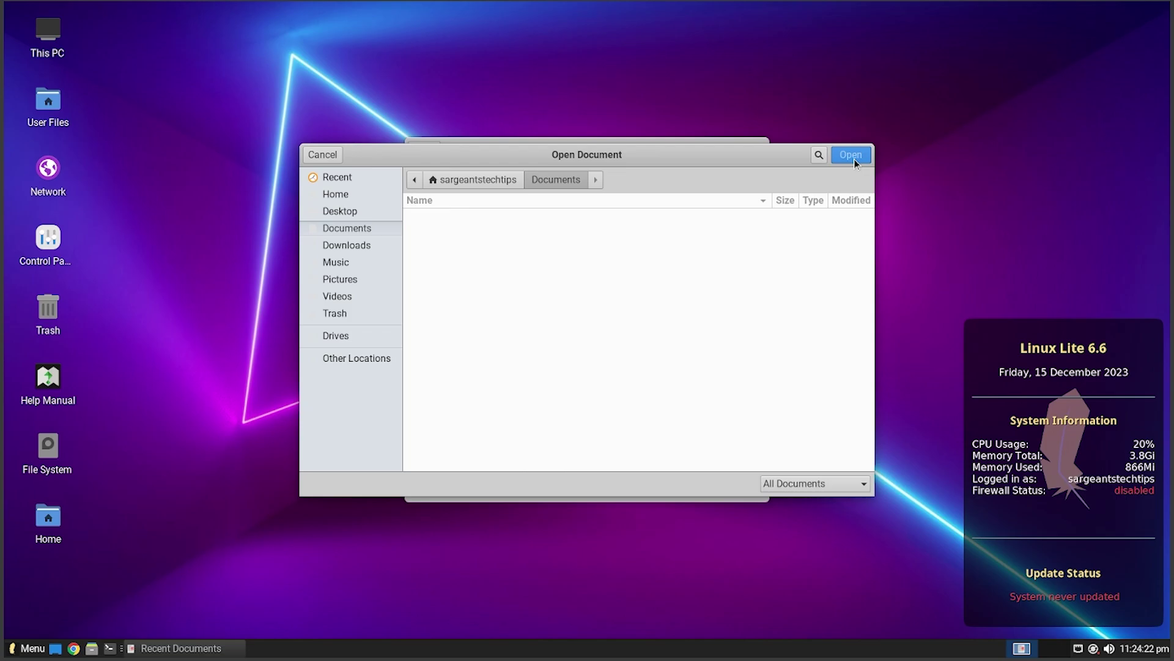
pyautogui.press('Escape')
pyautogui.click(758, 148)
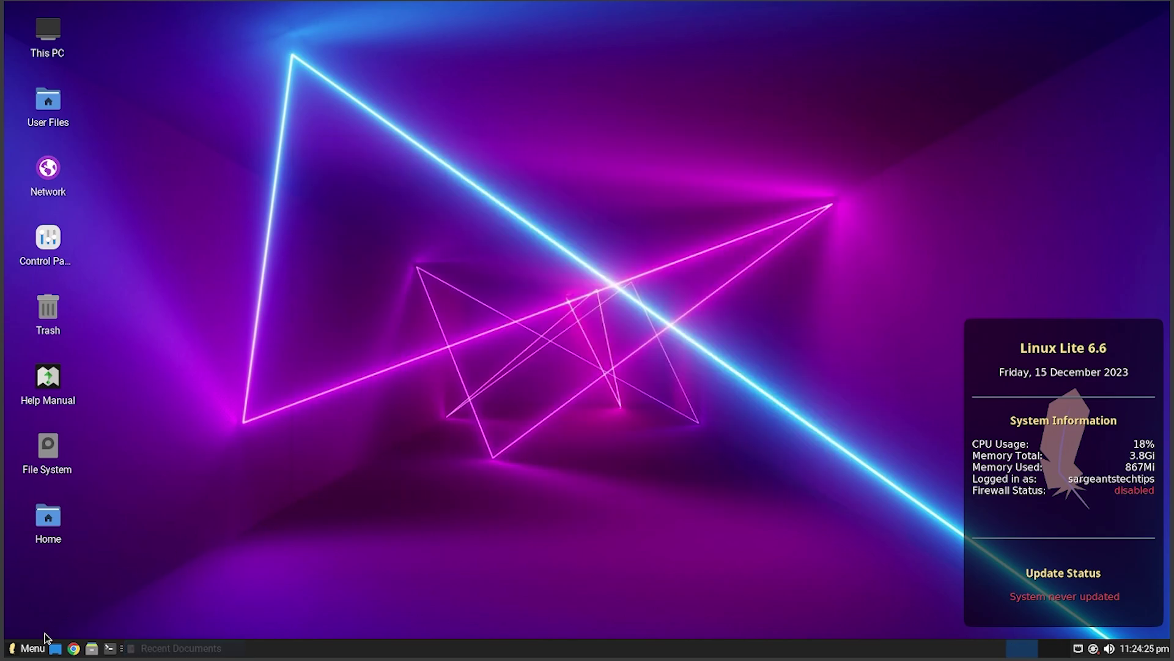
# - Launch System Information from the System category, centre its window and scroll through it
pyautogui.click(27, 648)
pyautogui.click(40, 447)
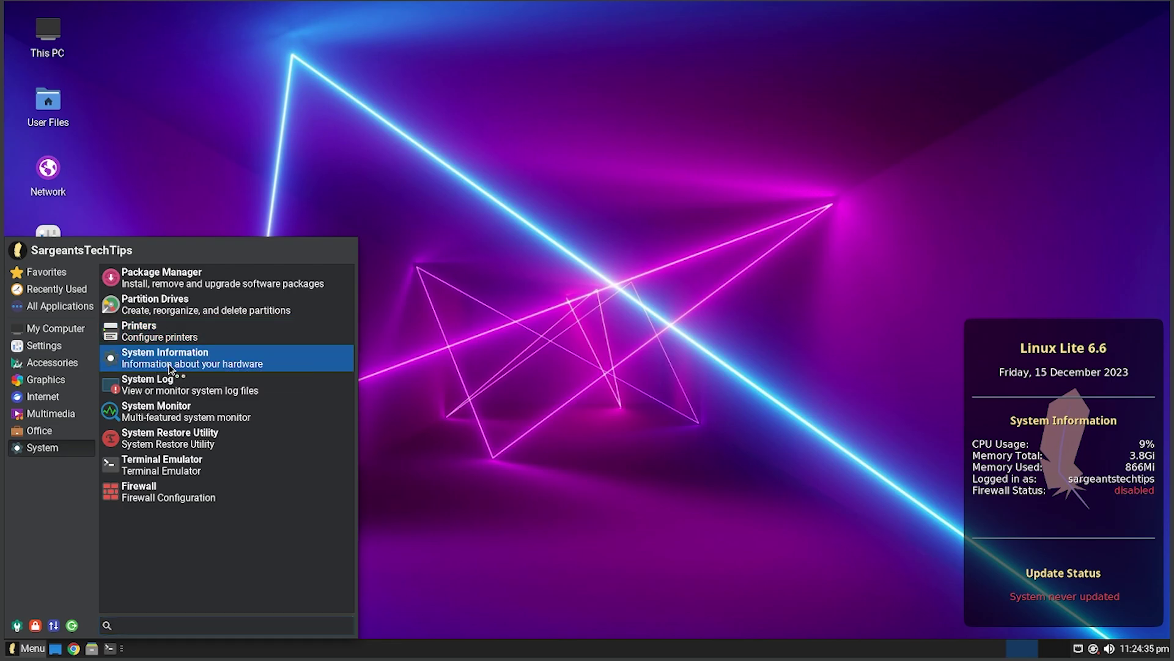
pyautogui.click(184, 359)
pyautogui.moveTo(269, 28); pyautogui.dragTo(513, 141)
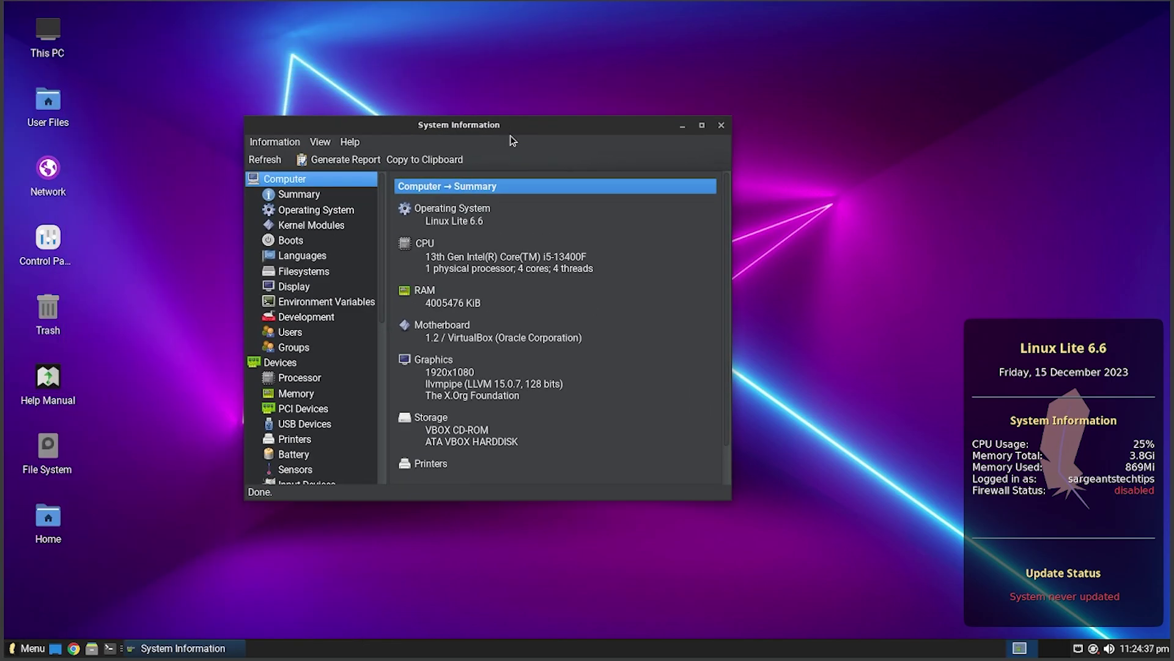
pyautogui.scroll(-1, 556, 347)
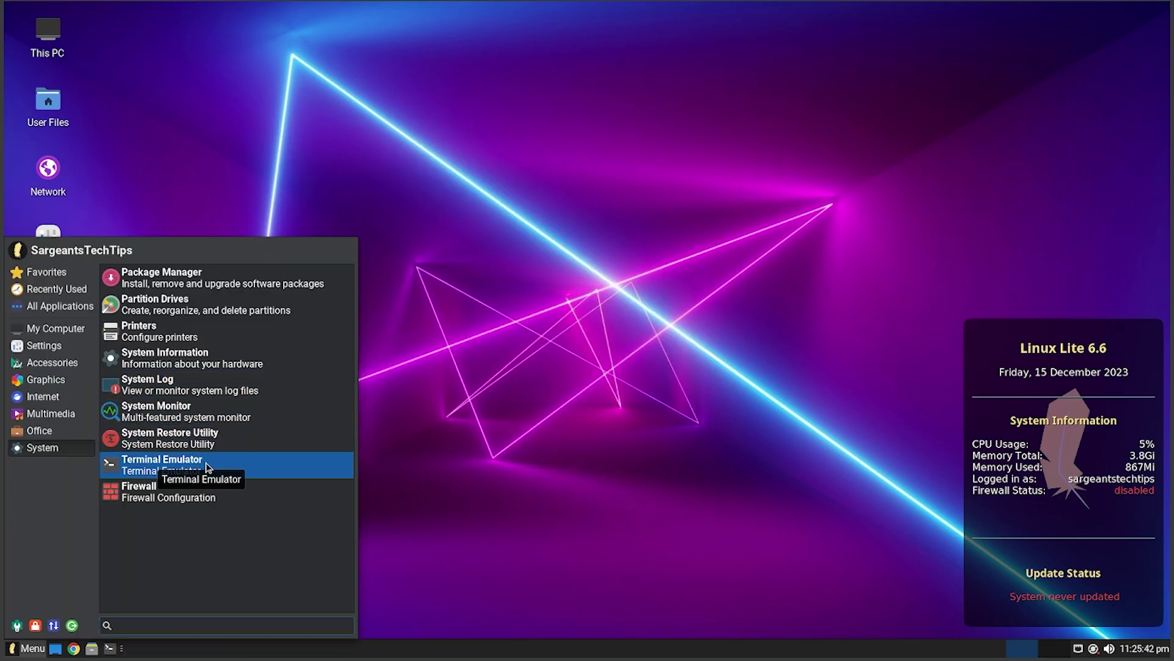
# - Open System Monitoring Center and view its Processes, Users and Performance tabs
pyautogui.click(183, 411)
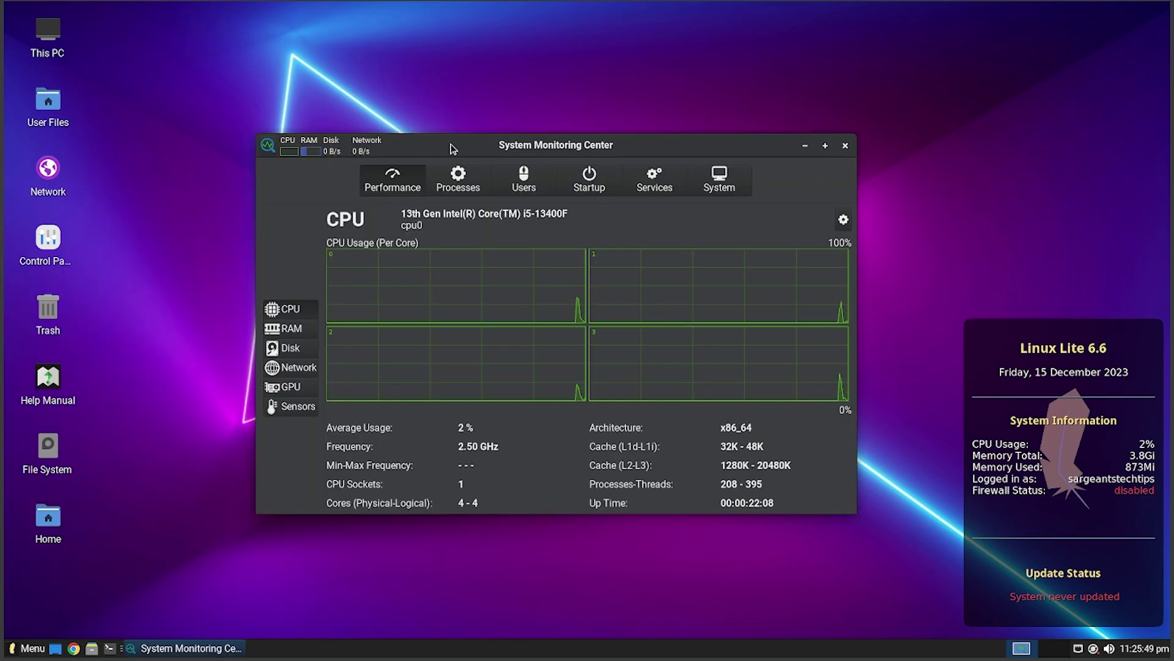
pyautogui.click(458, 180)
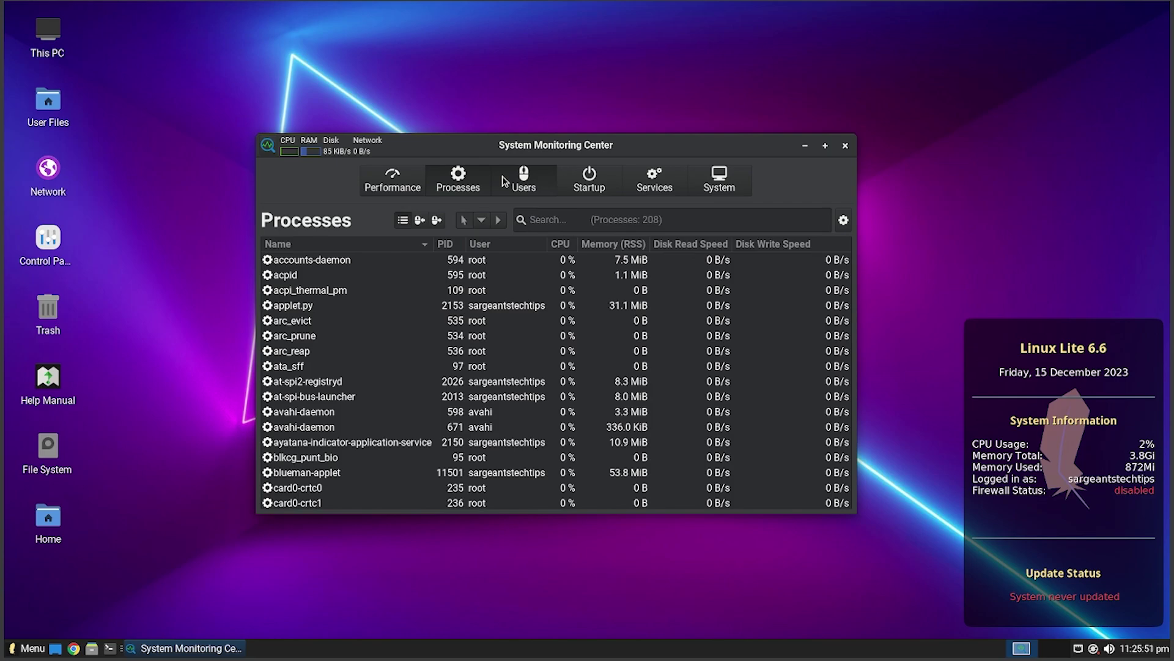
pyautogui.click(522, 182)
pyautogui.click(389, 181)
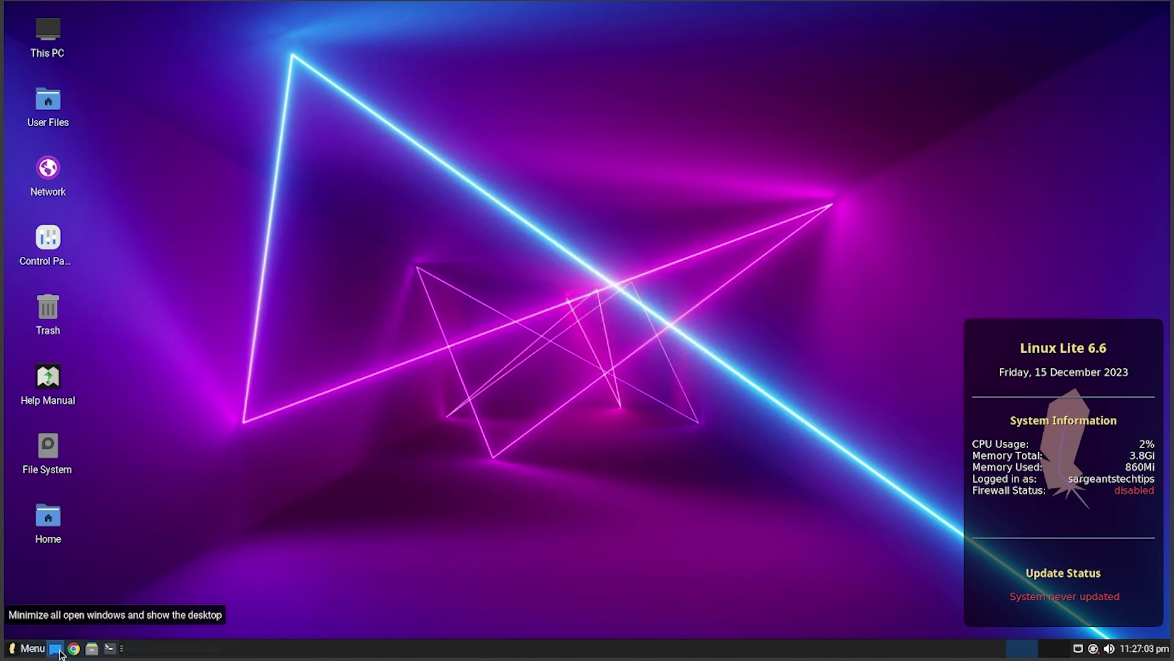
pyautogui.click(25, 649)
pyautogui.click(26, 649)
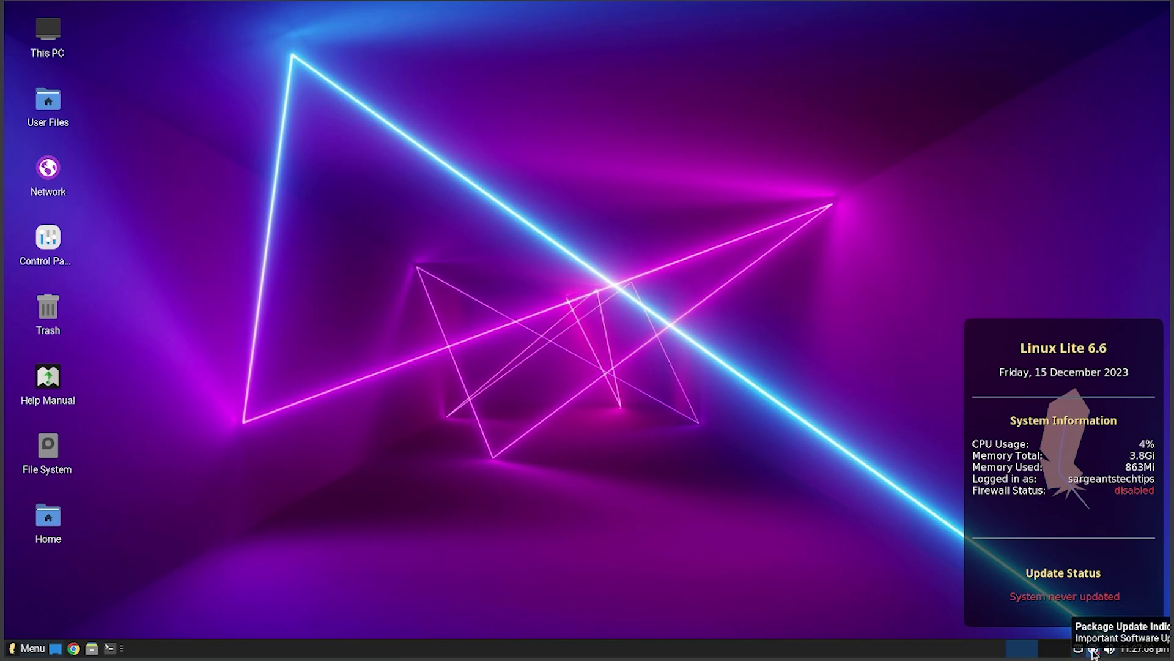
pyautogui.click(1109, 648)
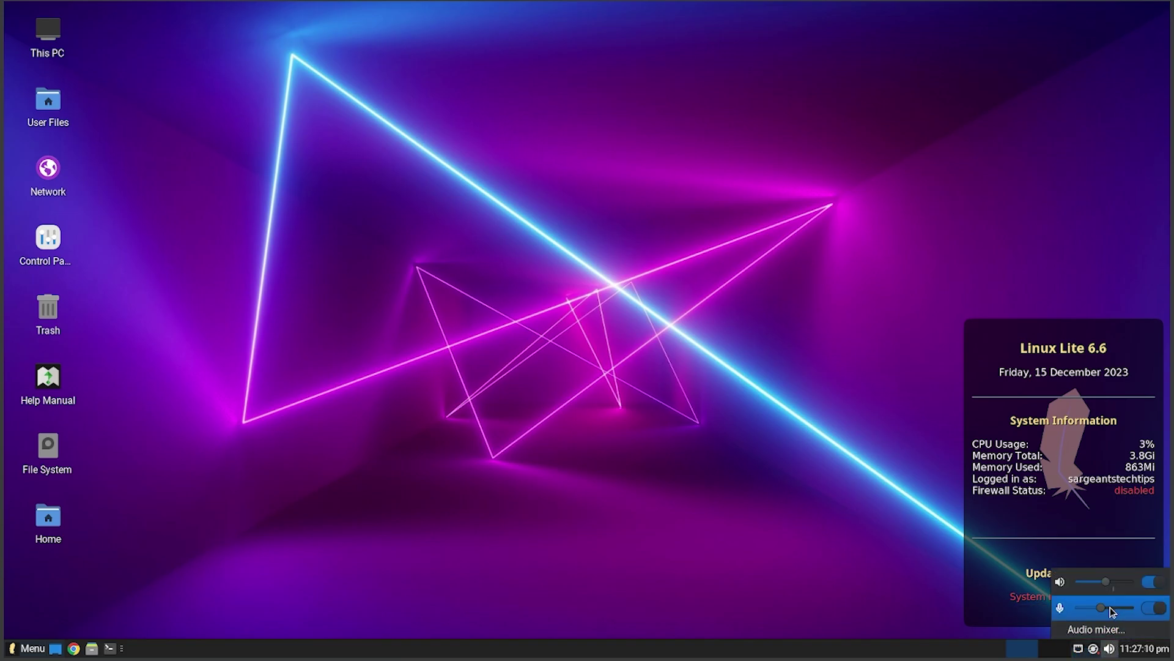
pyautogui.click(1137, 651)
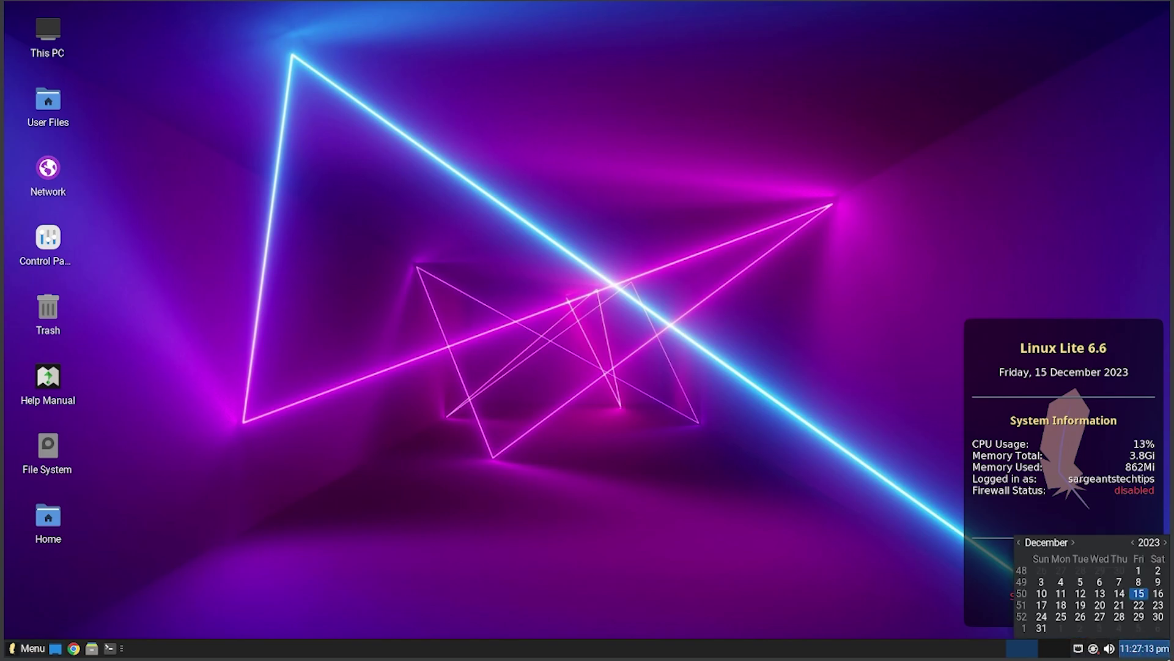